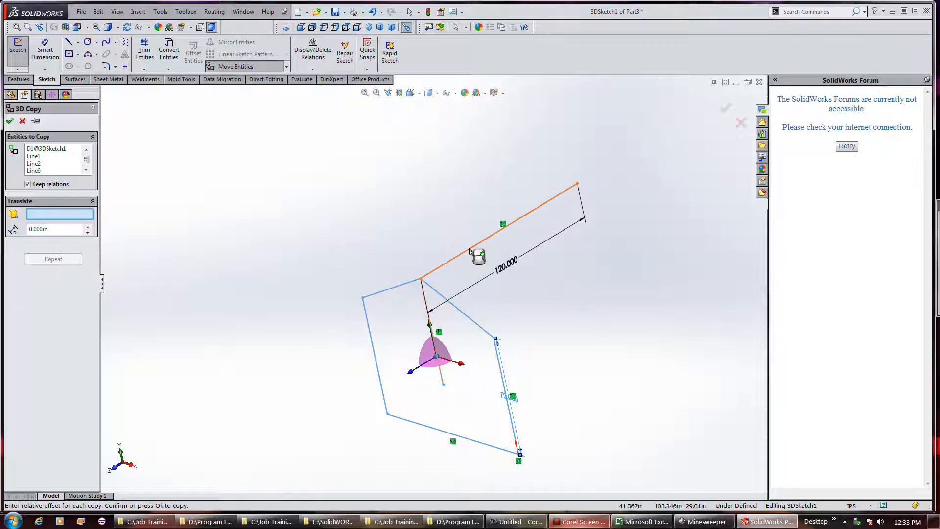
# Copy the front frame profile 60 in along the 120 in ridge line, keeping its relations
pyautogui.click(473, 247)
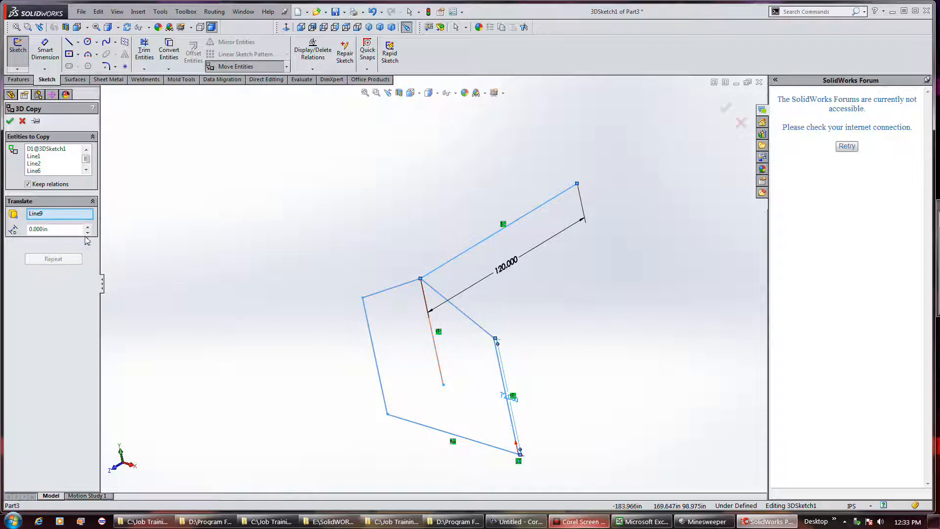
pyautogui.click(79, 232)
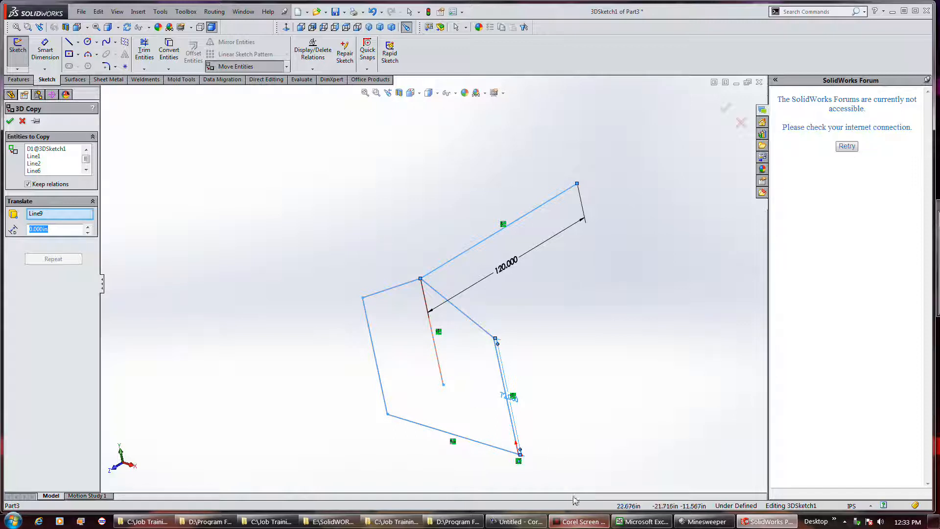
pyautogui.click(577, 522)
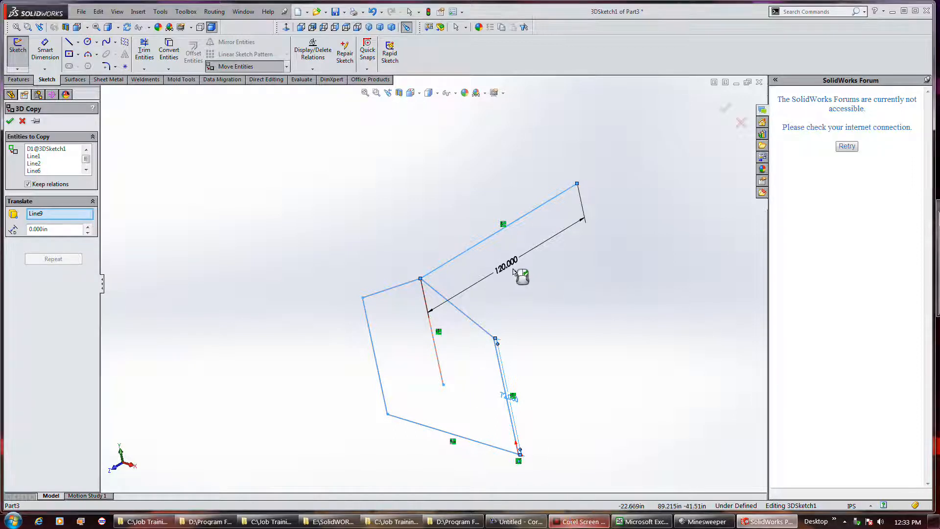
pyautogui.doubleClick(60, 229)
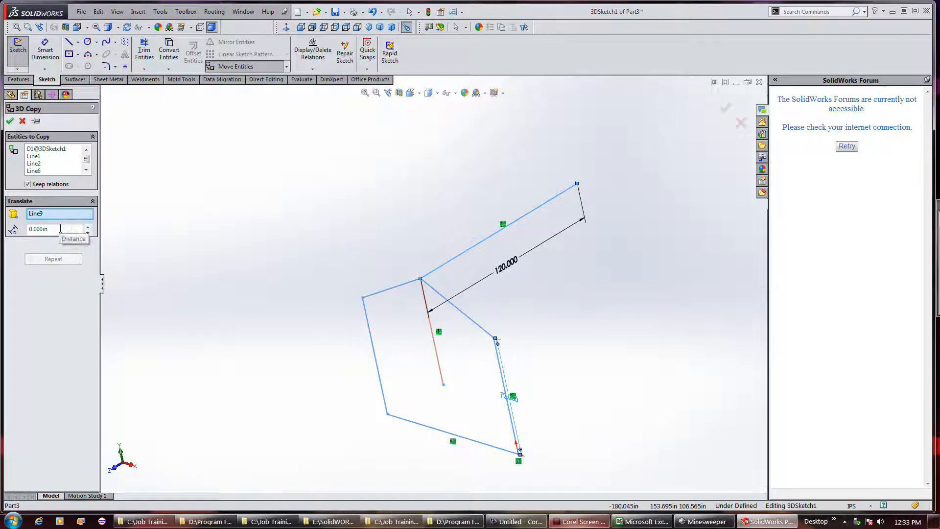
pyautogui.write('60')
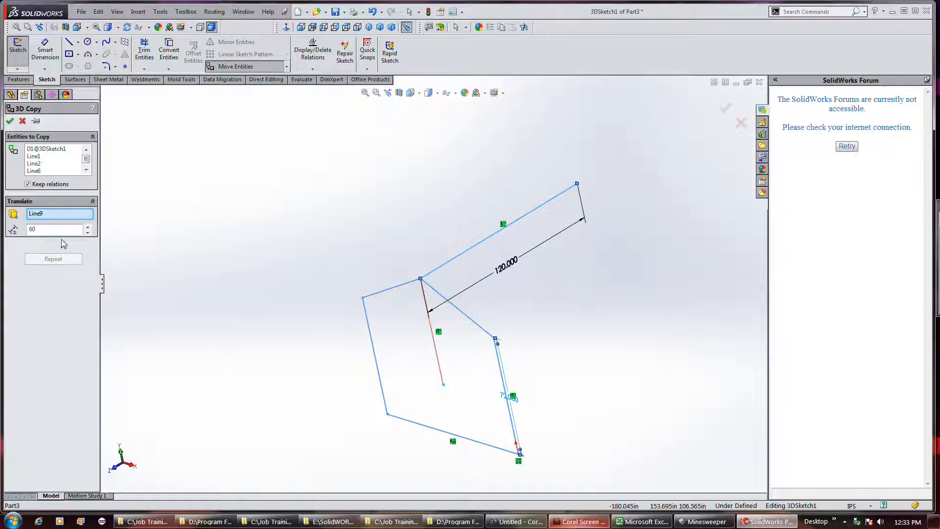
pyautogui.press('Return')
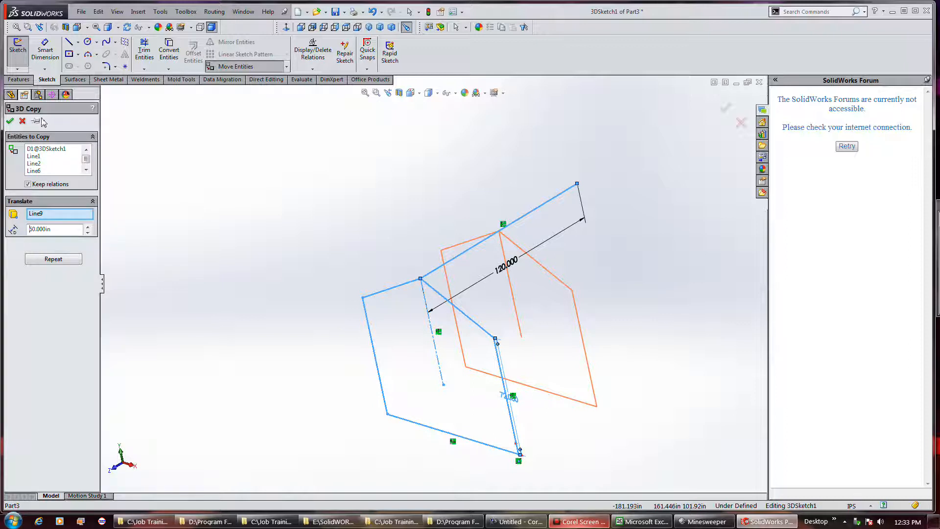
pyautogui.click(10, 122)
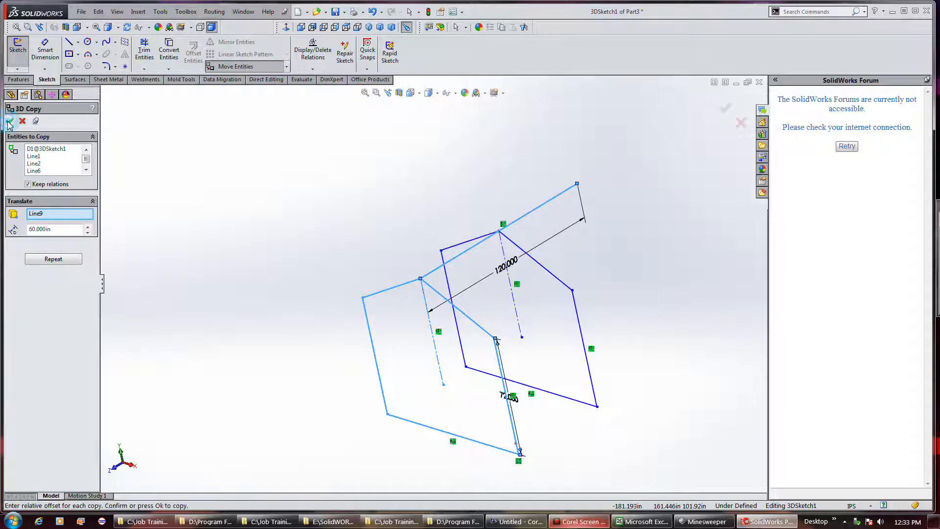
# Repeat the frame copy at 120 in along the ridge line and finish the 3D Copy
pyautogui.click(59, 258)
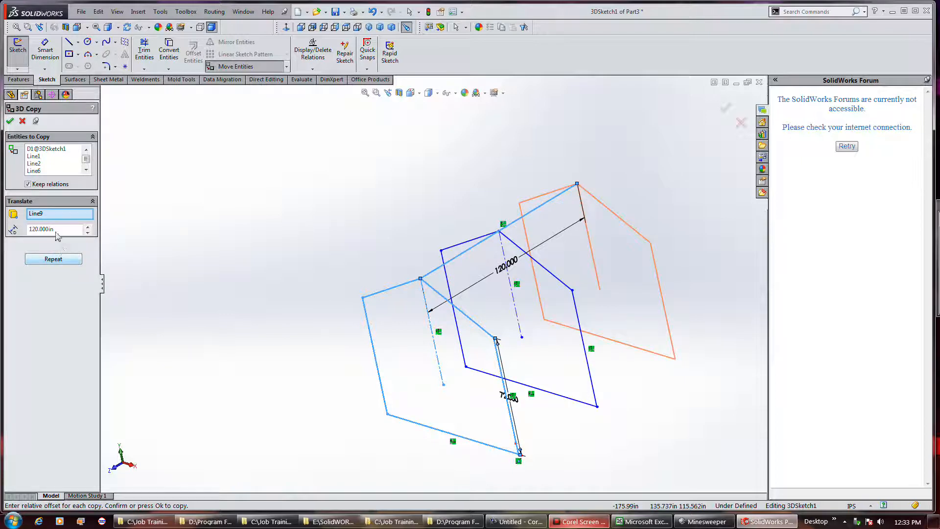
pyautogui.click(9, 121)
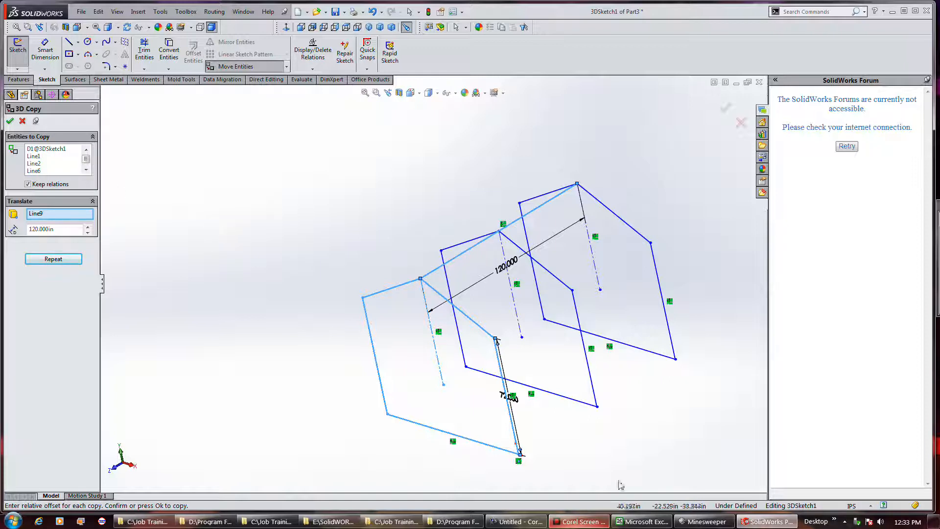
pyautogui.click(10, 122)
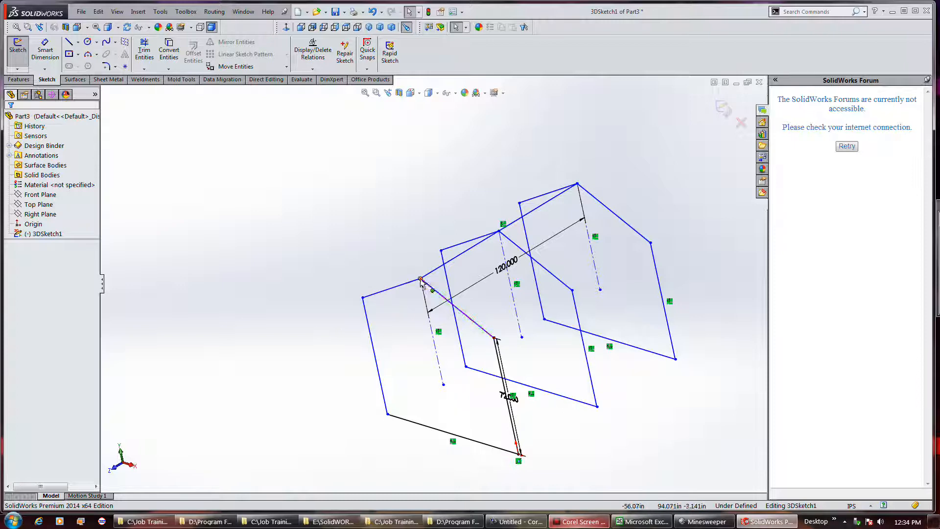
# Draw a 120 in line joining the midpoints of the rear and front frames' right roof slopes
pyautogui.scroll(-2, 421, 280)
pyautogui.scroll(3, 423, 281)
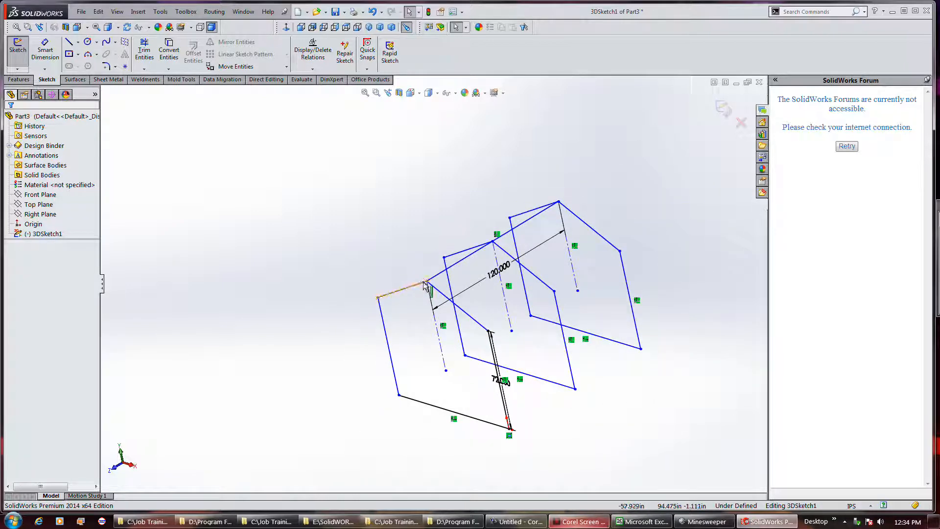
pyautogui.scroll(-4, 426, 287)
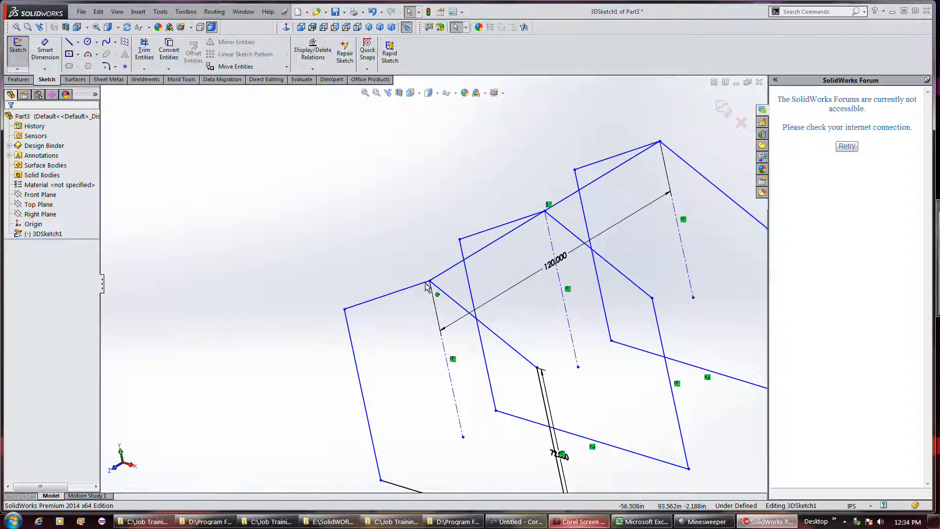
pyautogui.scroll(2, 432, 292)
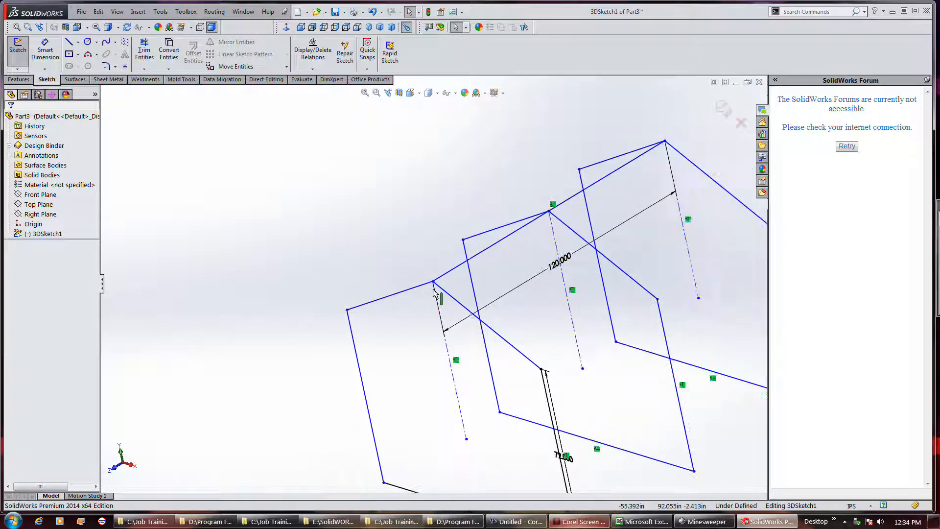
pyautogui.scroll(1, 433, 292)
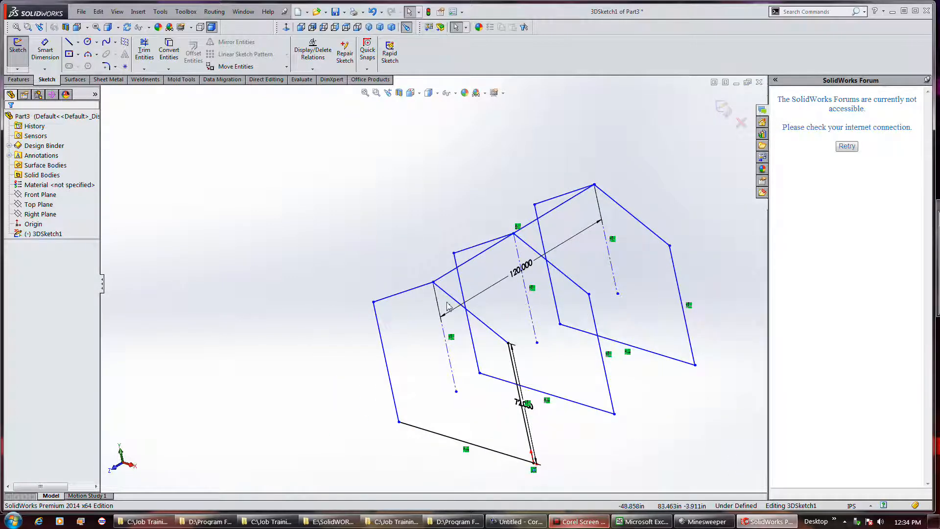
pyautogui.click(71, 42)
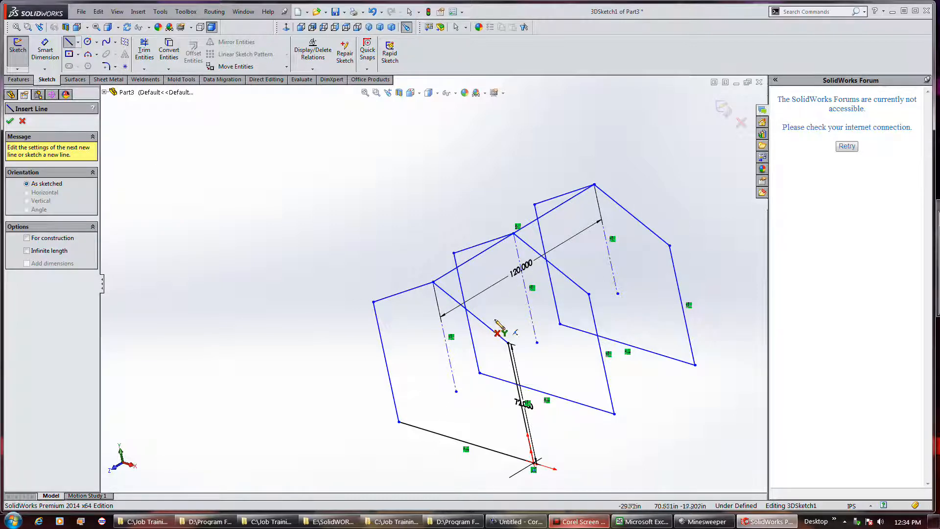
pyautogui.click(632, 215)
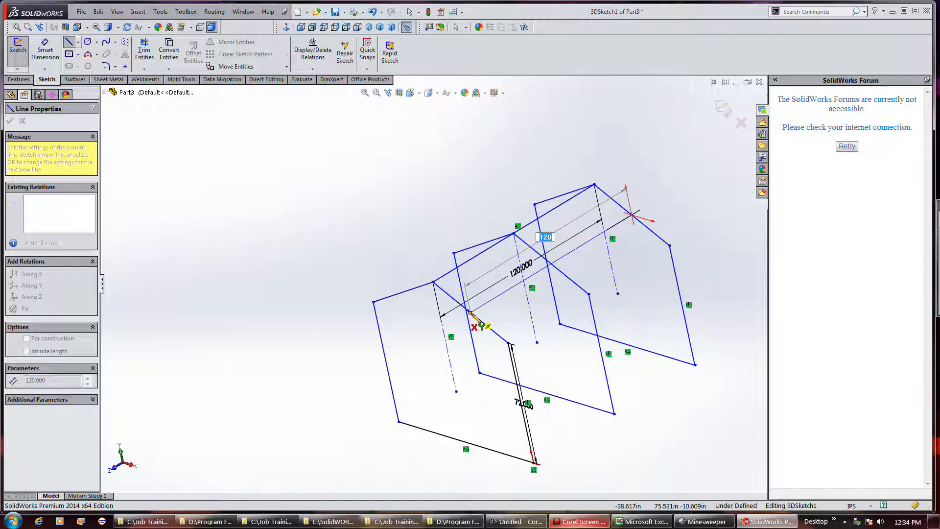
pyautogui.click(469, 308)
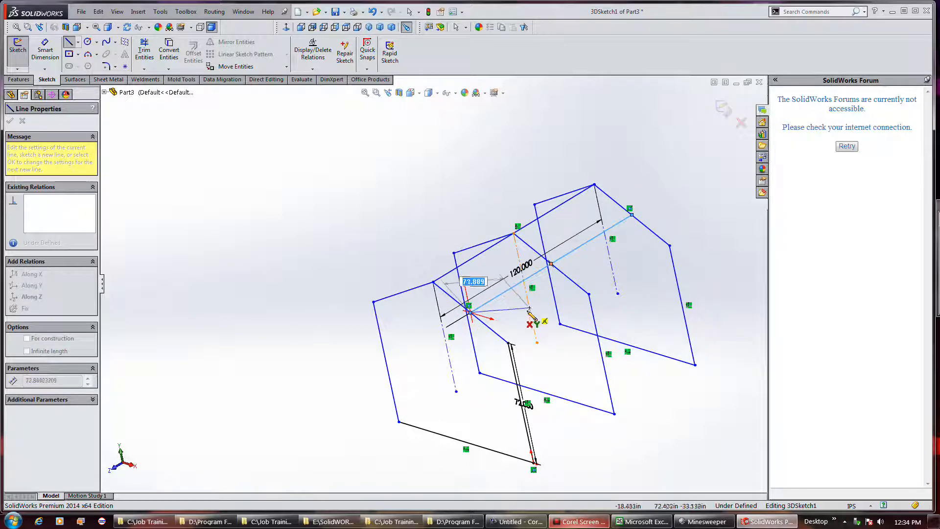
pyautogui.press('Escape')
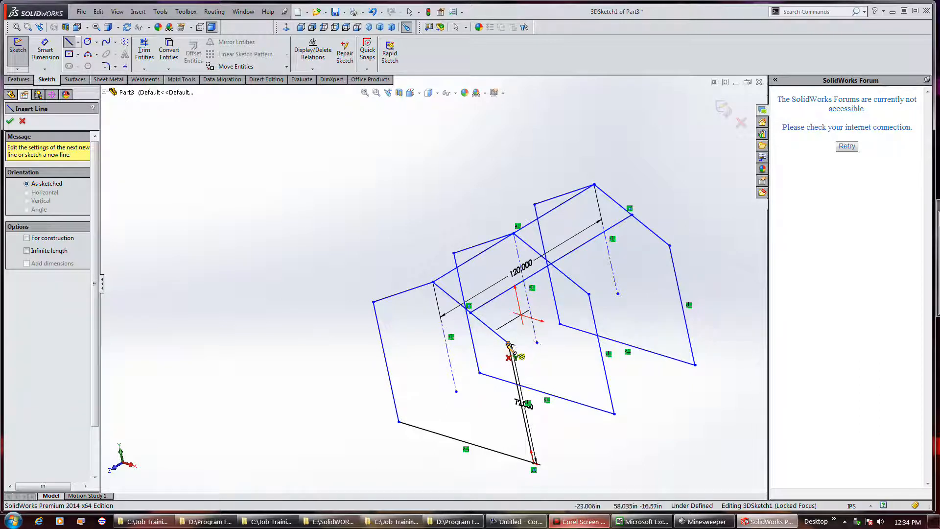
# Draw a 120 in line joining the right eave corners of the front and rear frames
pyautogui.click(508, 344)
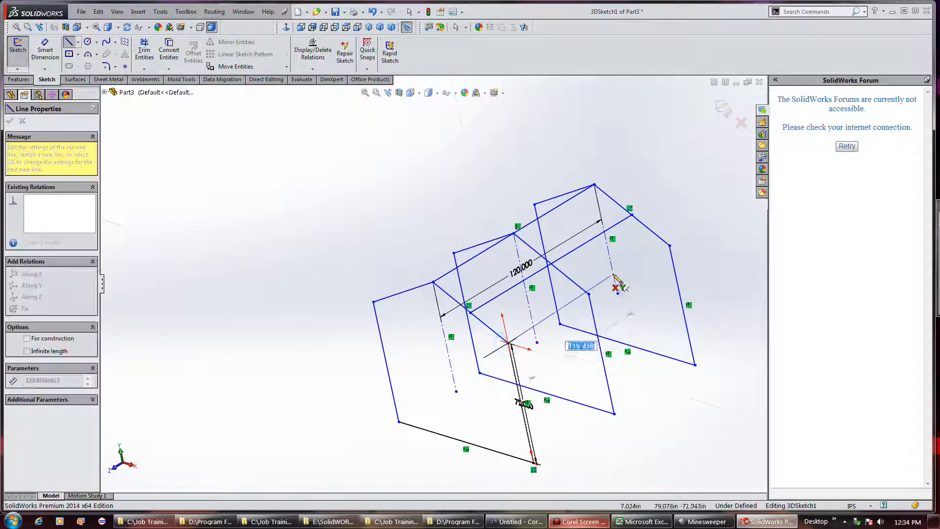
pyautogui.click(670, 247)
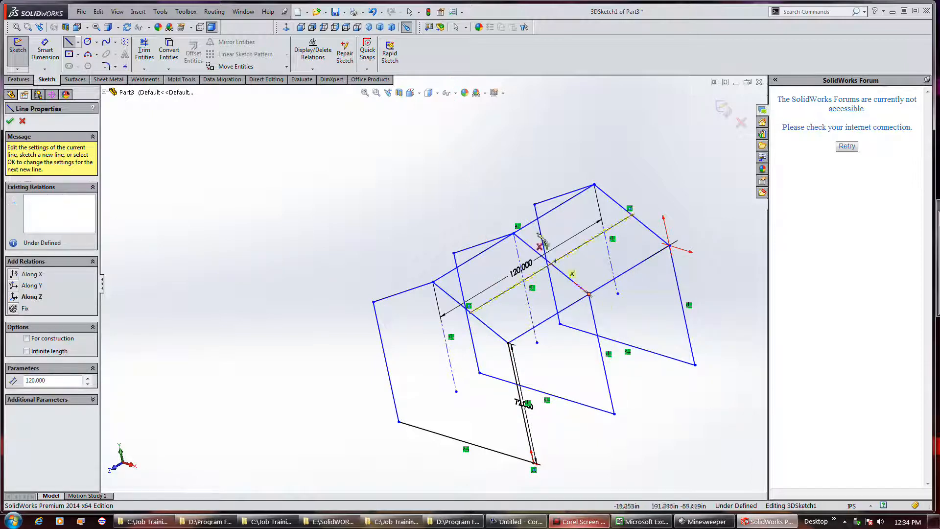
pyautogui.click(618, 293)
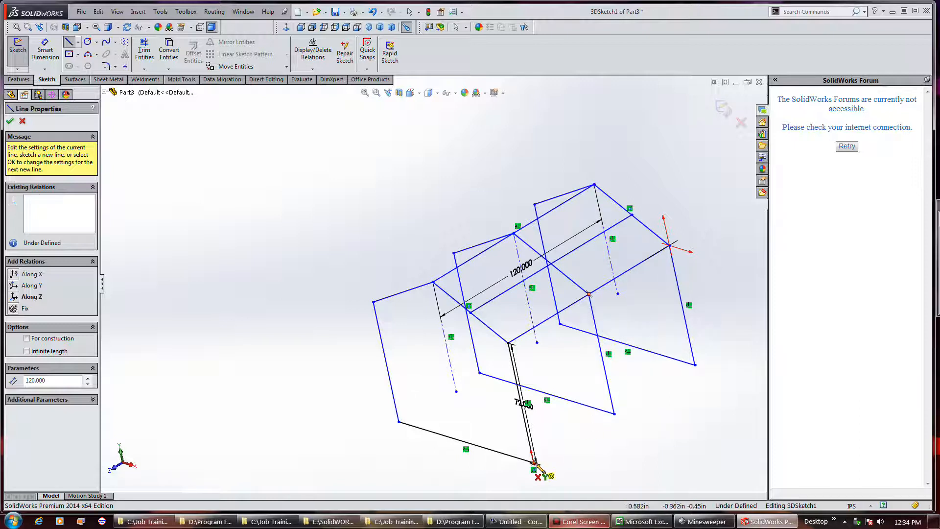
# Connect the right bottom corners of the front, middle and rear frames with two 60 in lines
pyautogui.click(534, 463)
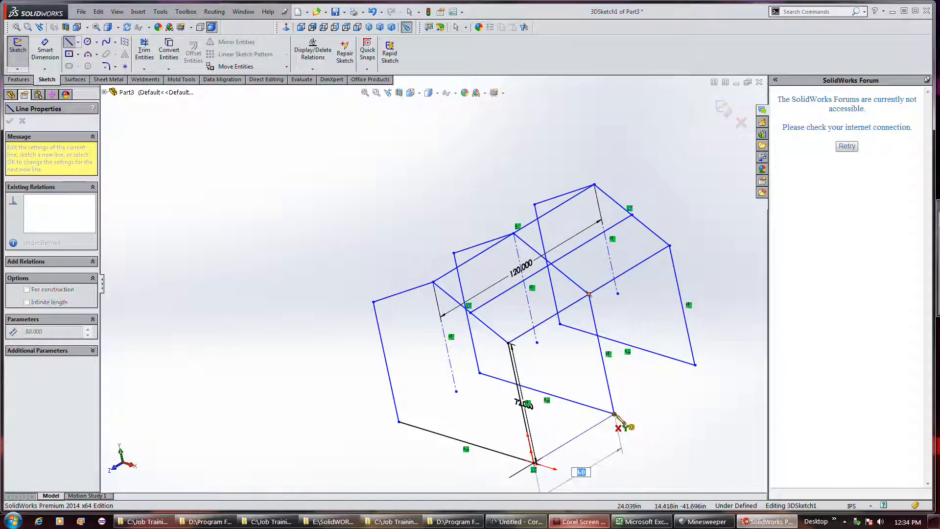
pyautogui.click(615, 415)
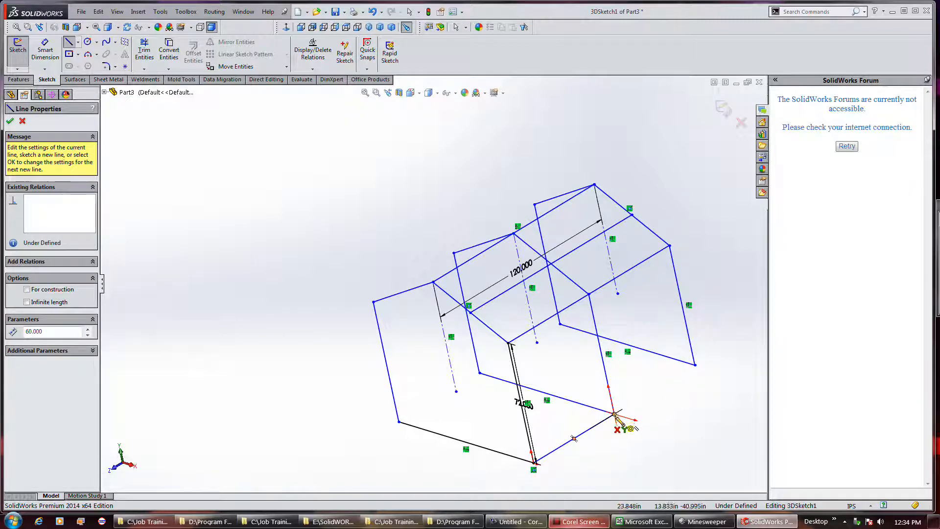
pyautogui.moveTo(569, 347)
pyautogui.mouseDown(button='middle')
pyautogui.moveTo(577, 366)
pyautogui.moveTo(630, 367)
pyautogui.mouseUp(button='middle')
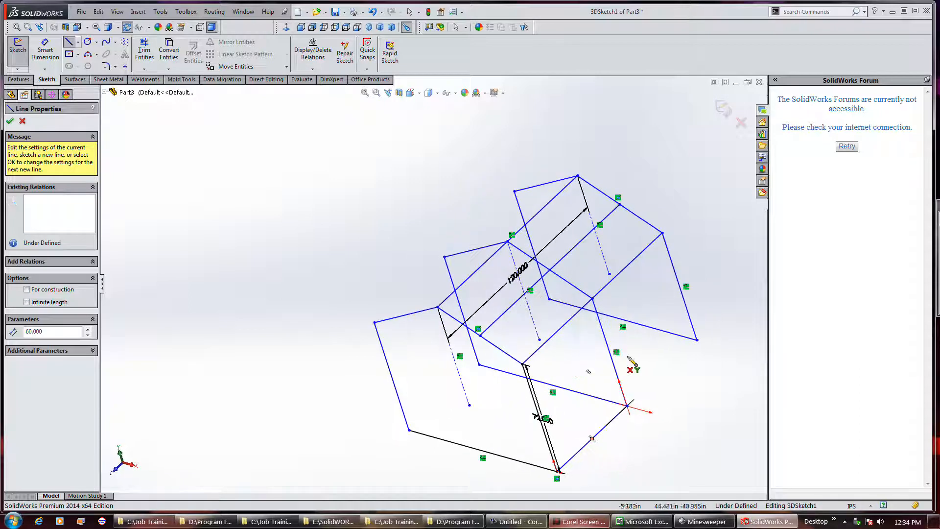
pyautogui.click(697, 340)
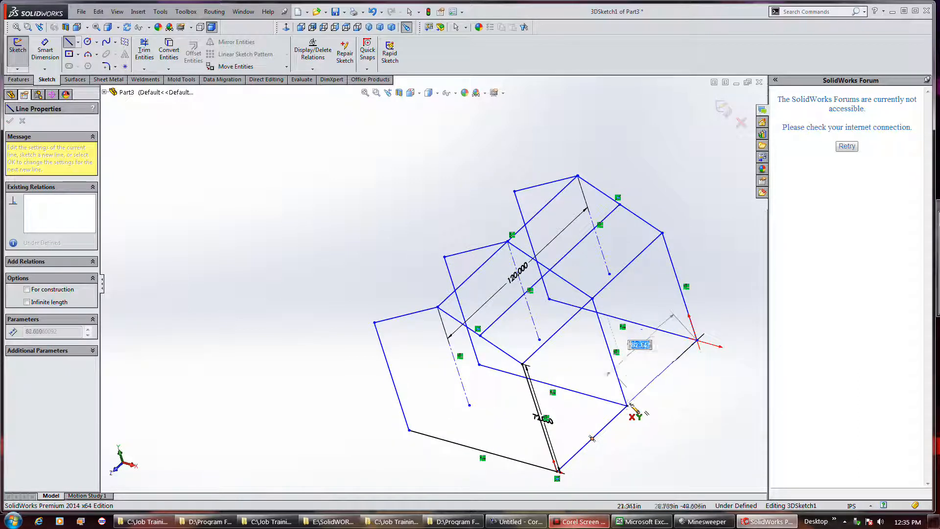
pyautogui.click(627, 406)
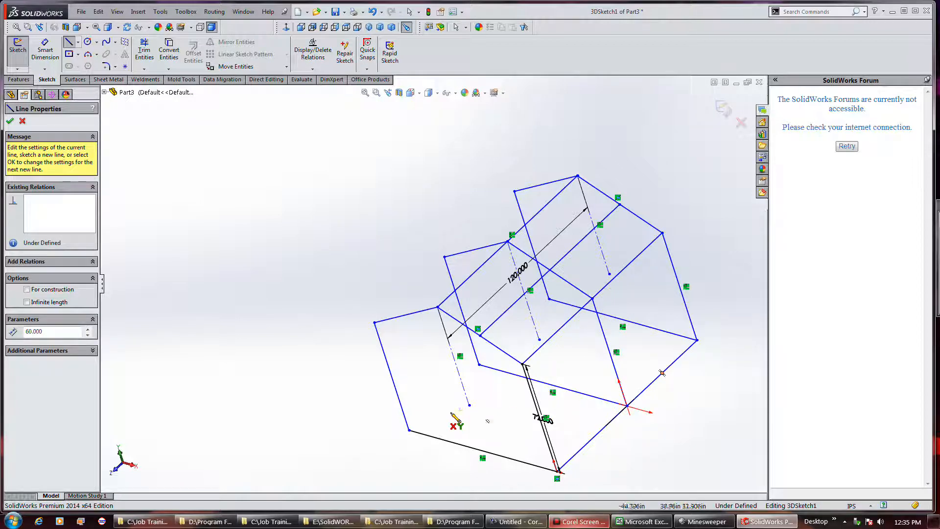
# Connect the left bottom corners of the front, middle and rear frames with two 60 in lines
pyautogui.click(409, 431)
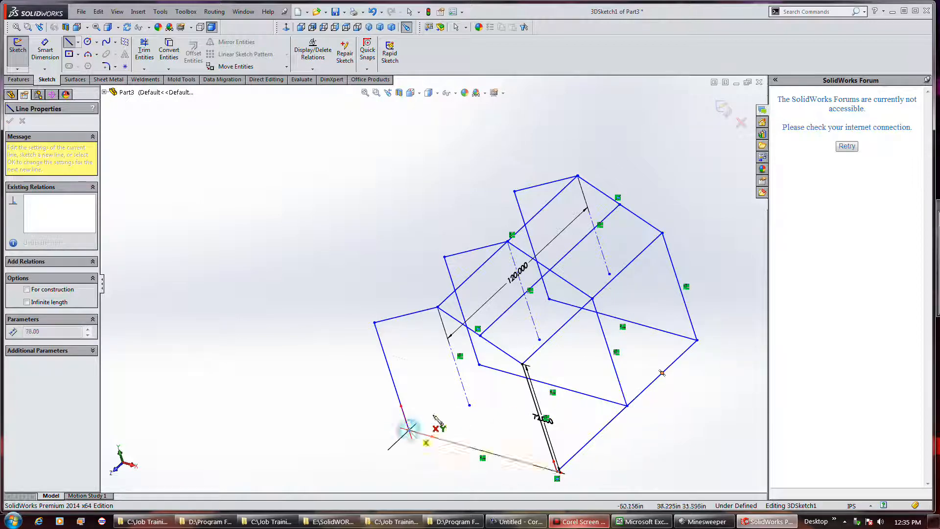
pyautogui.click(479, 364)
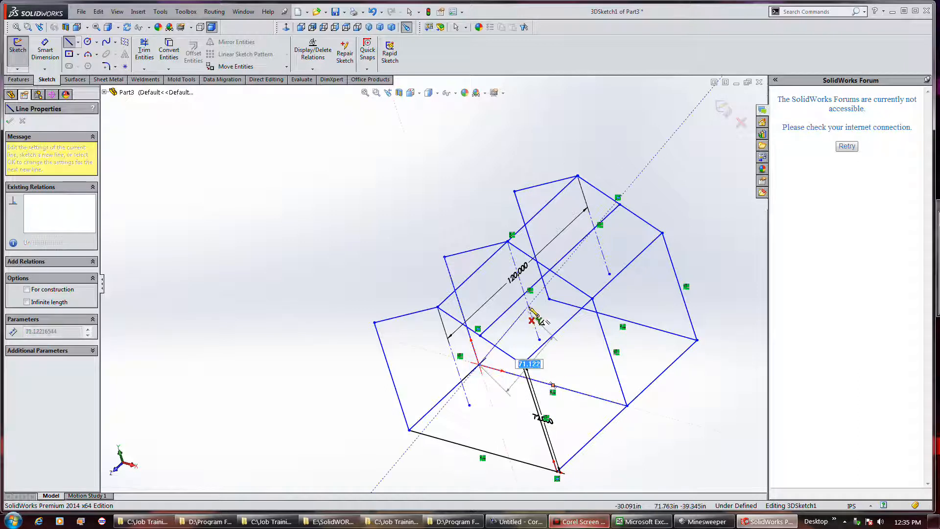
pyautogui.click(549, 299)
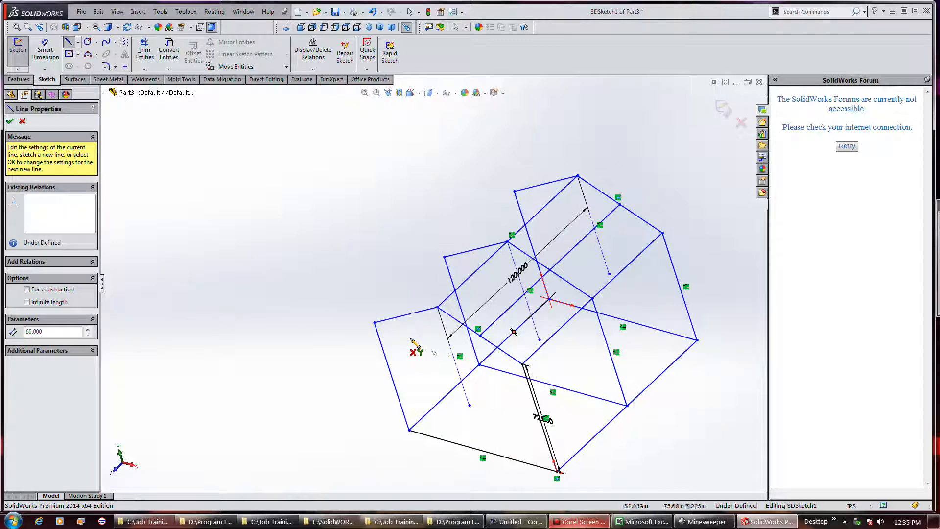
# Connect the left eave corners of the front, middle and rear frames with two 60 in lines
pyautogui.click(375, 323)
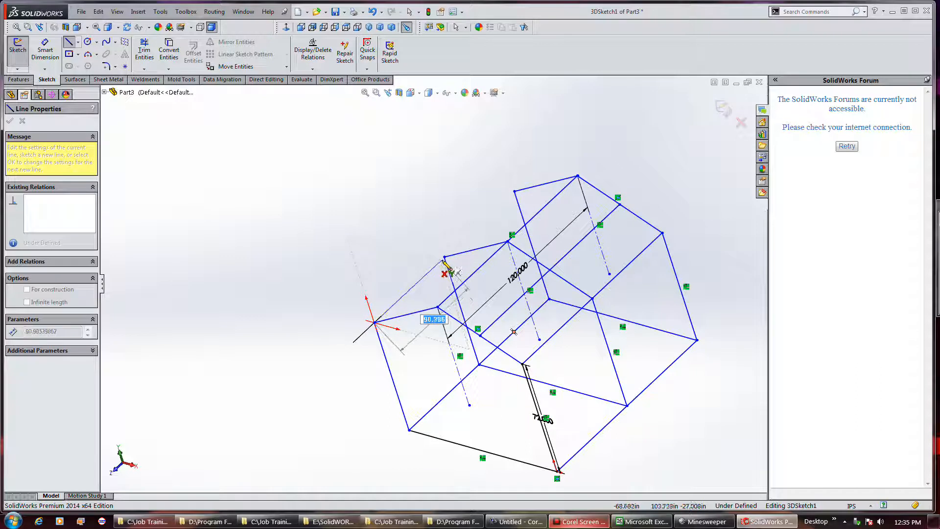
pyautogui.click(444, 257)
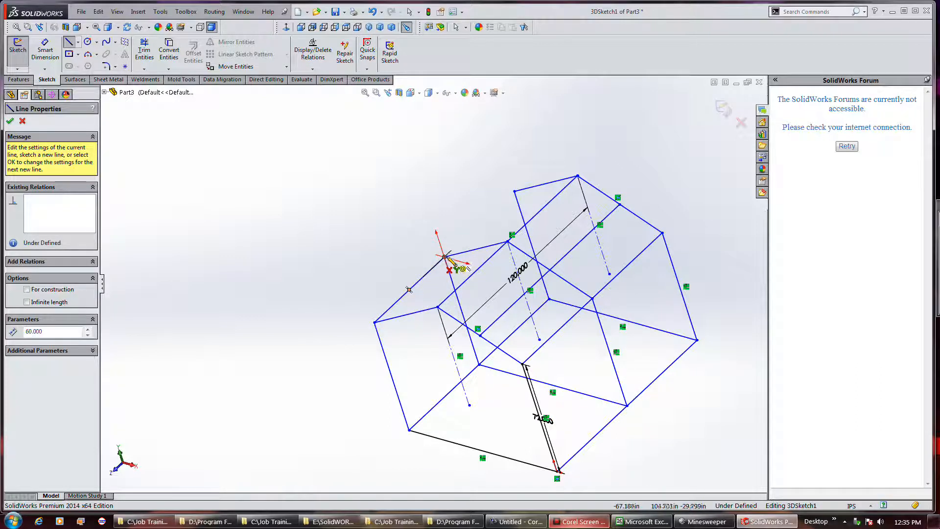
pyautogui.click(515, 192)
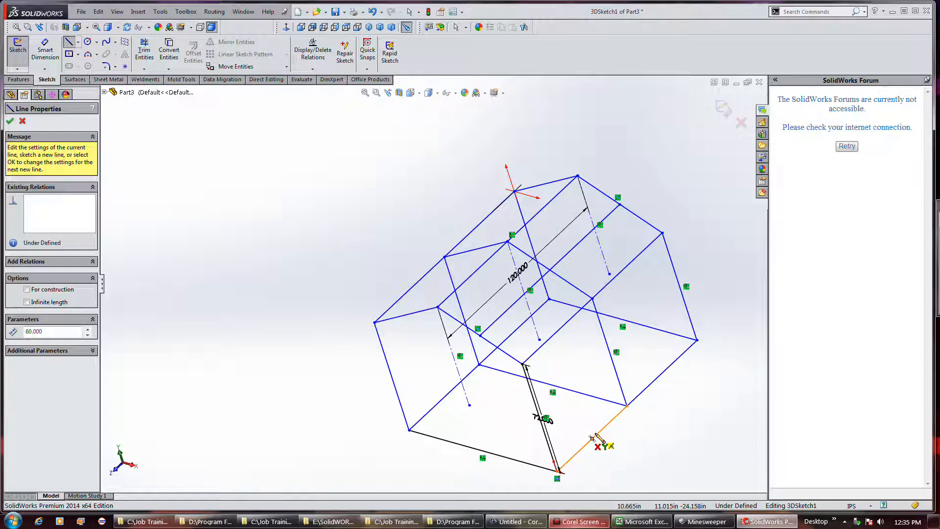
pyautogui.click(10, 121)
pyautogui.moveTo(607, 340)
pyautogui.mouseDown(button='middle')
pyautogui.moveTo(633, 300)
pyautogui.moveTo(609, 295)
pyautogui.mouseUp(button='middle')
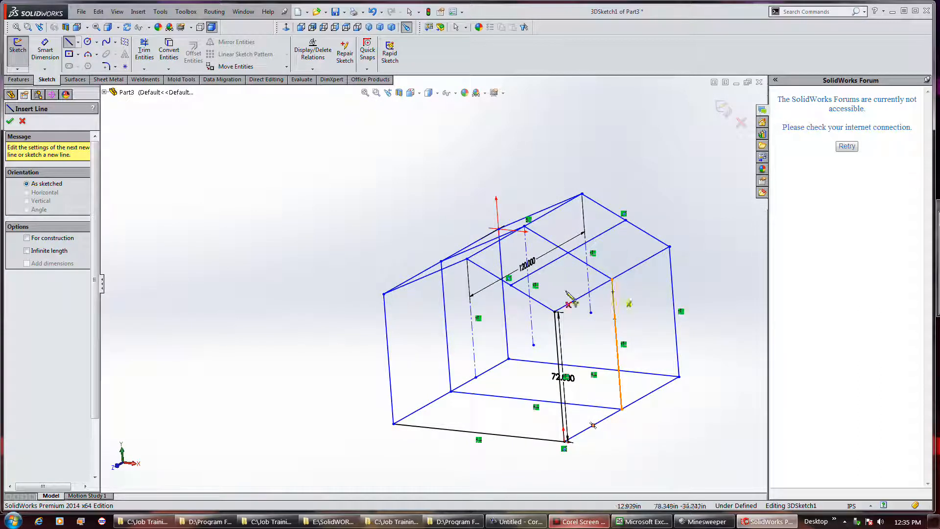
# Start saving the part and browse to the SolidWorks folder inside Job Training
pyautogui.click(333, 13)
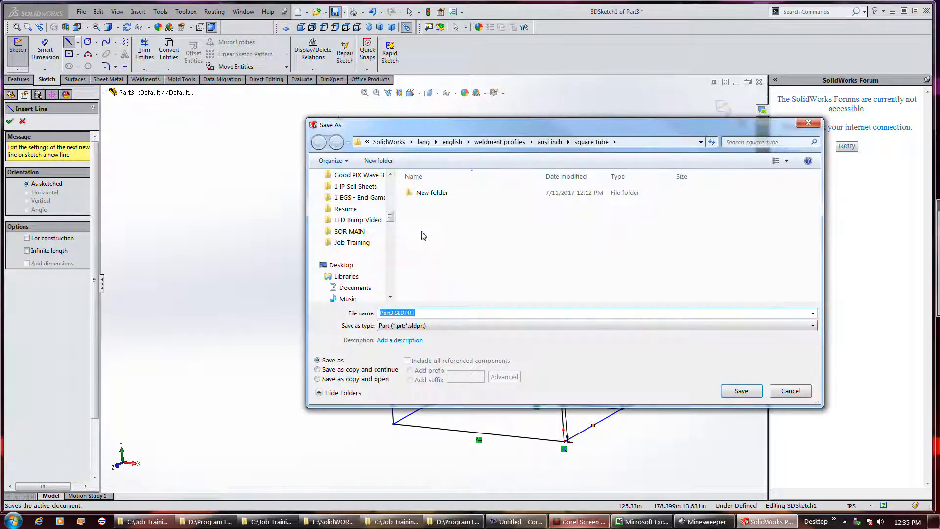
pyautogui.click(343, 242)
pyautogui.click(465, 294)
pyautogui.scroll(-1, 465, 294)
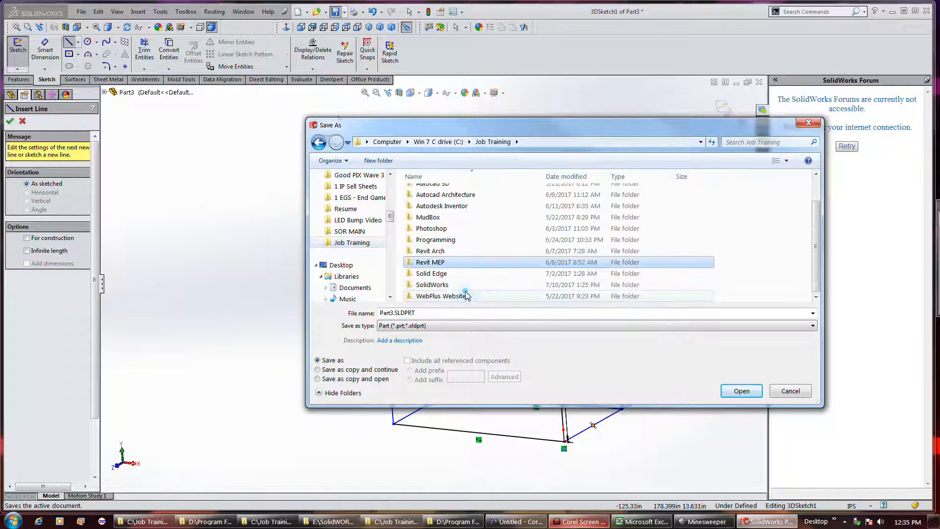
pyautogui.doubleClick(465, 284)
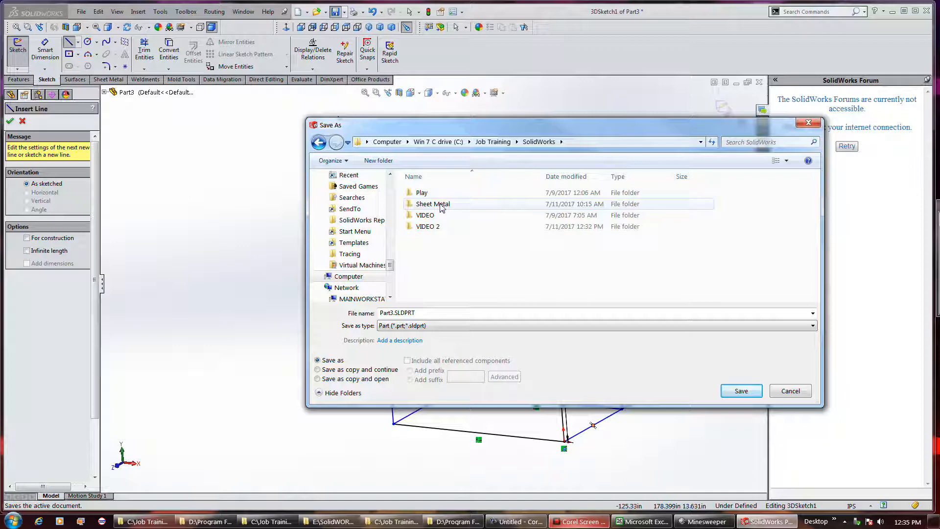
pyautogui.click(441, 204)
pyautogui.doubleClick(441, 204)
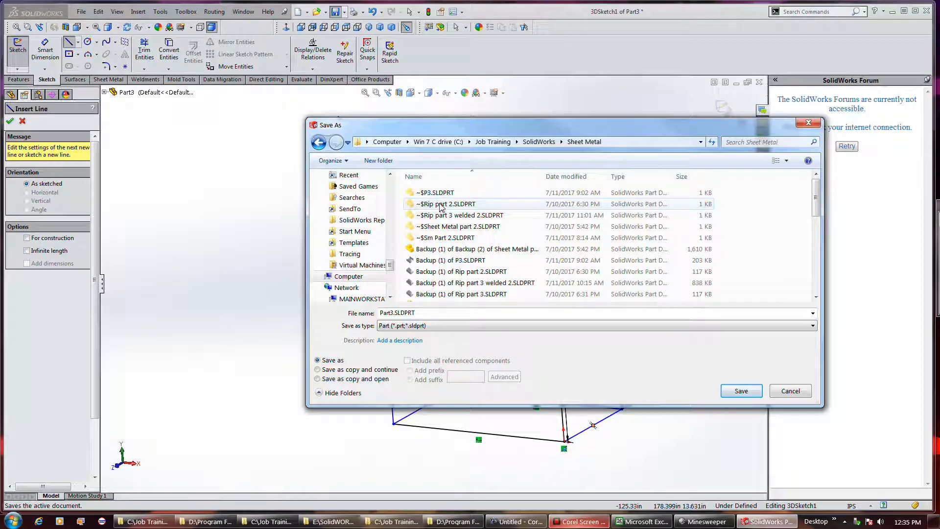
pyautogui.click(319, 142)
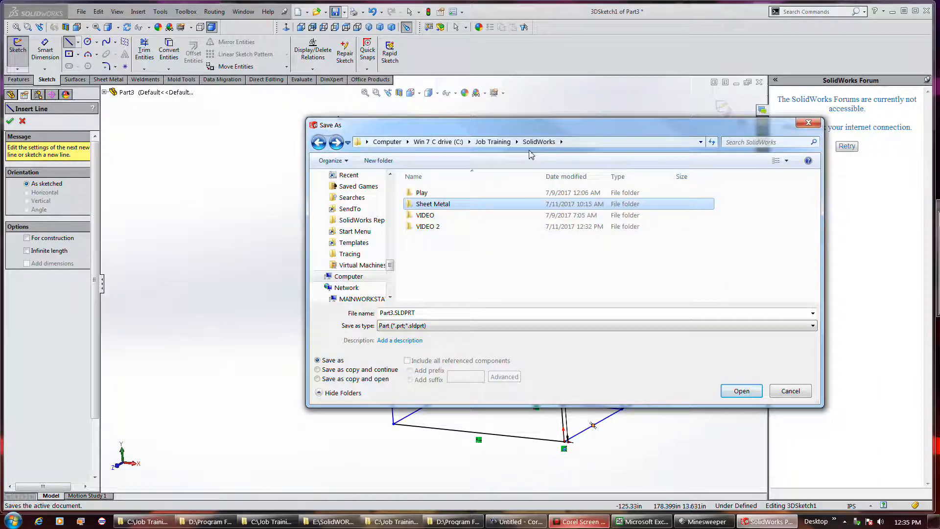
# Create a new folder named Weldments inside the SolidWorks folder
pyautogui.click(387, 160)
pyautogui.write('W')
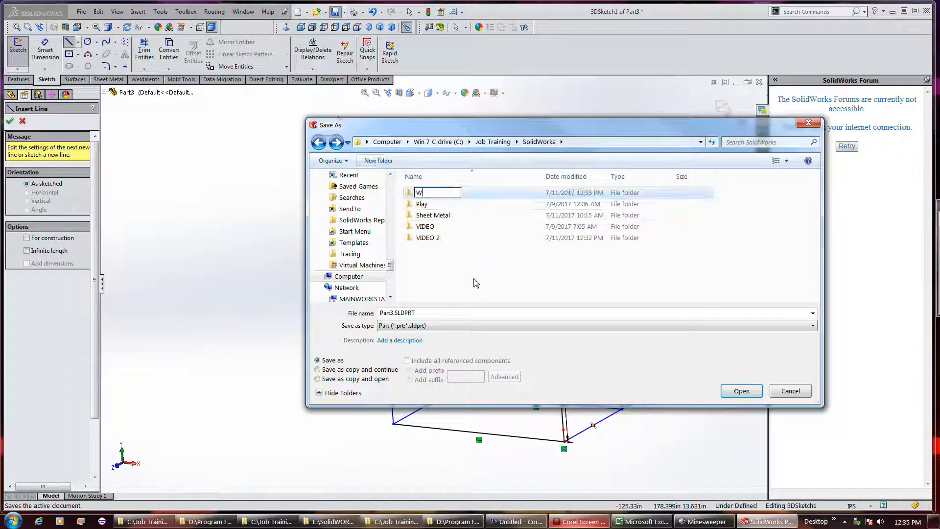
pyautogui.write('eldment')
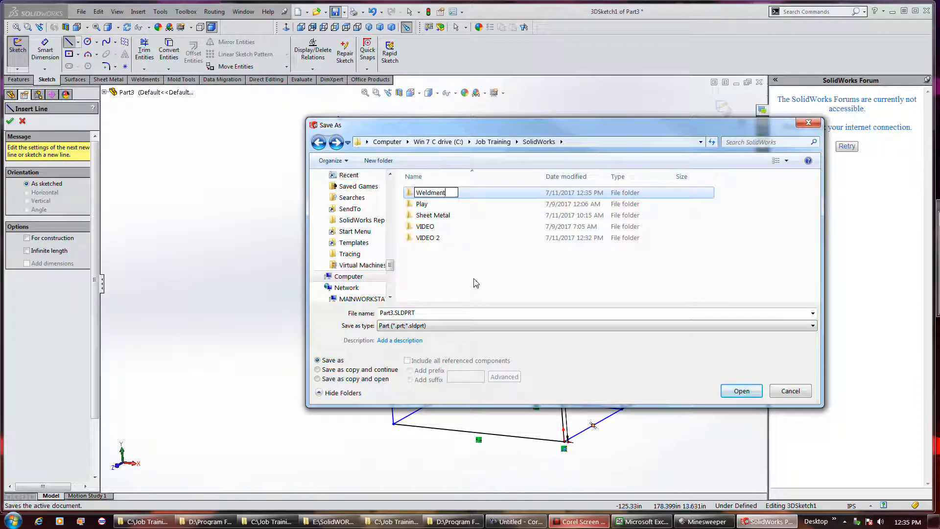
pyautogui.write('s')
pyautogui.press('Return')
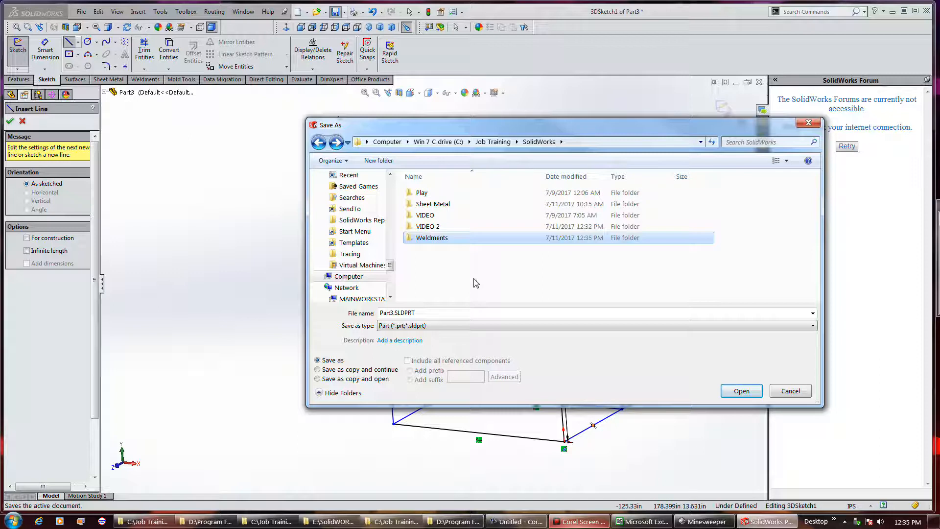
# Save the part as House in the Weldments folder
pyautogui.doubleClick(443, 239)
pyautogui.click(437, 315)
pyautogui.write('Shed')
pyautogui.press('Return')
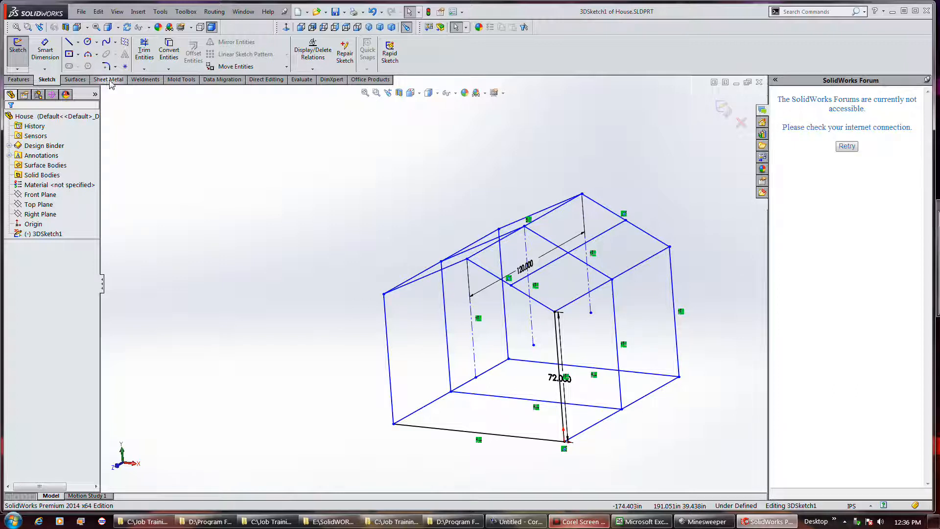
# Exit the 3D sketch and start a Structural Member with the ansi inch square tube profile, size 2 x 2 x 0.25
pyautogui.click(138, 79)
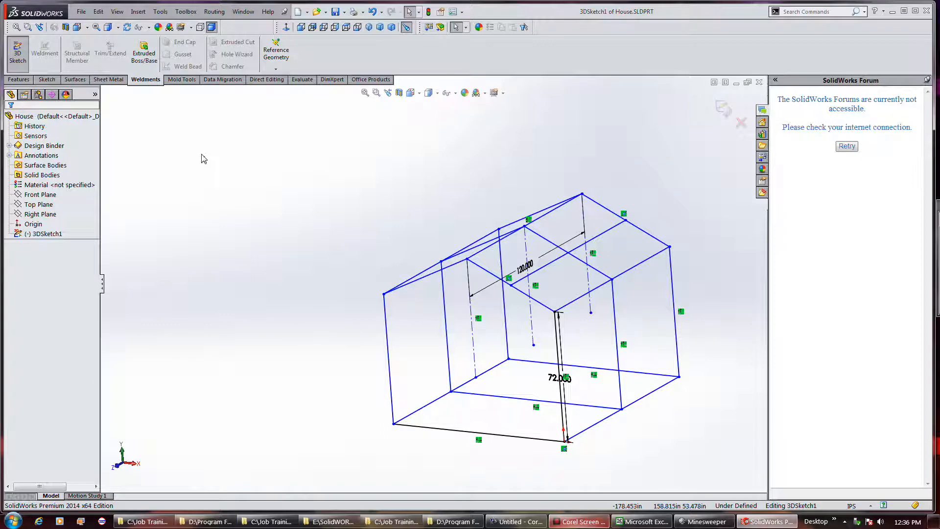
pyautogui.click(18, 57)
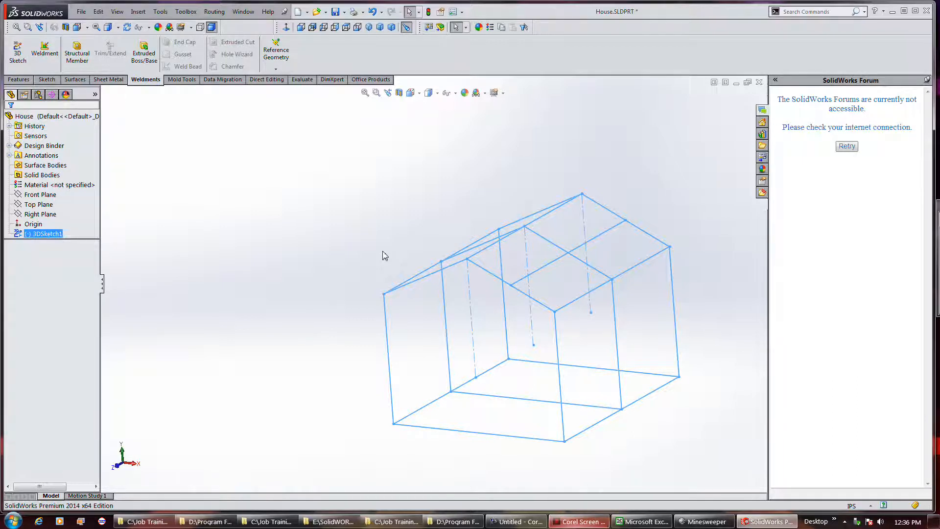
pyautogui.click(74, 53)
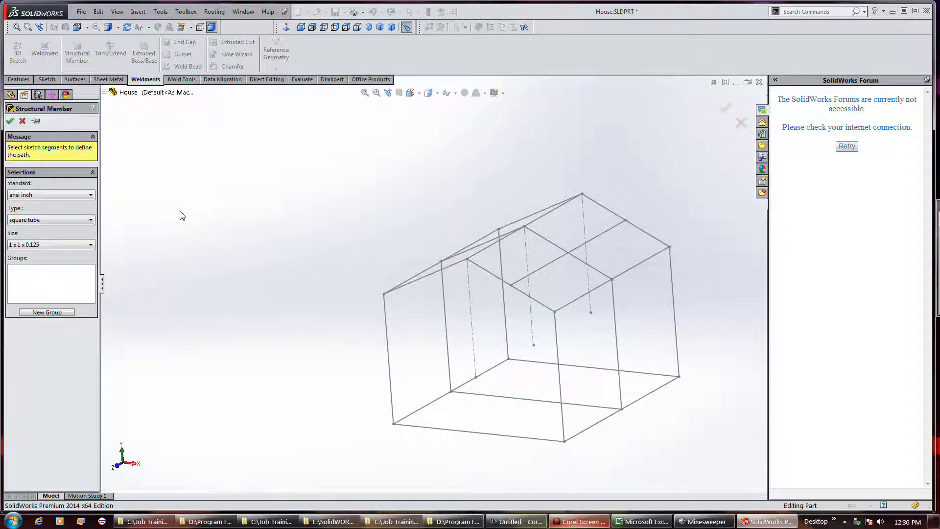
pyautogui.click(64, 245)
pyautogui.click(62, 262)
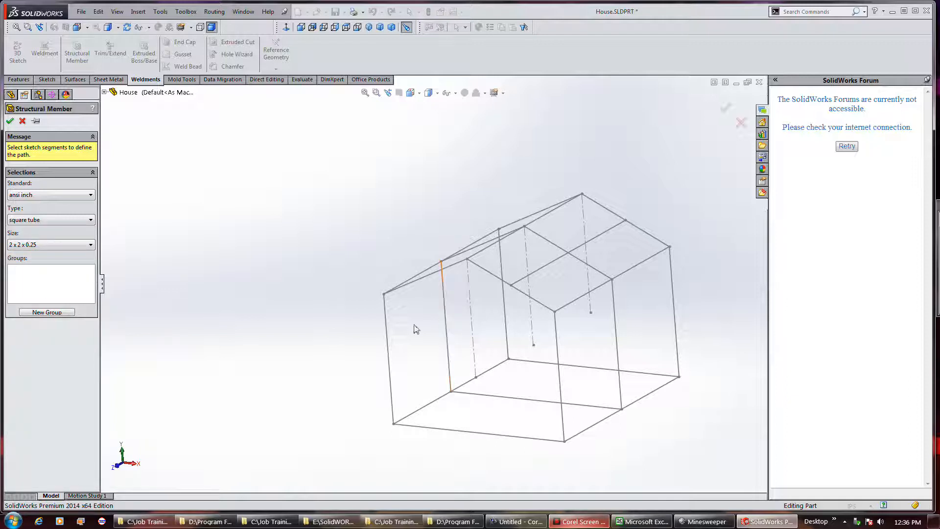
# Add the front frame's two posts, two rafters and bottom line to the first structural member group
pyautogui.click(390, 348)
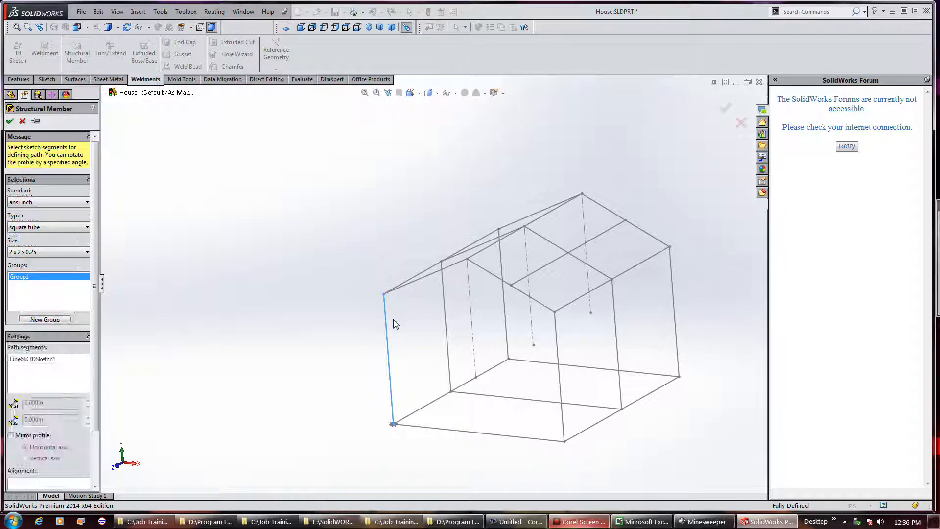
pyautogui.click(415, 286)
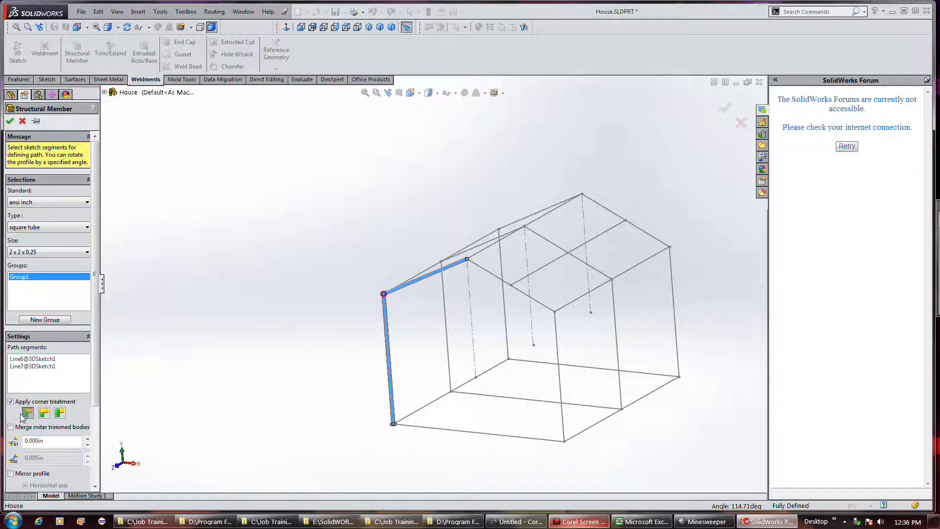
pyautogui.click(497, 279)
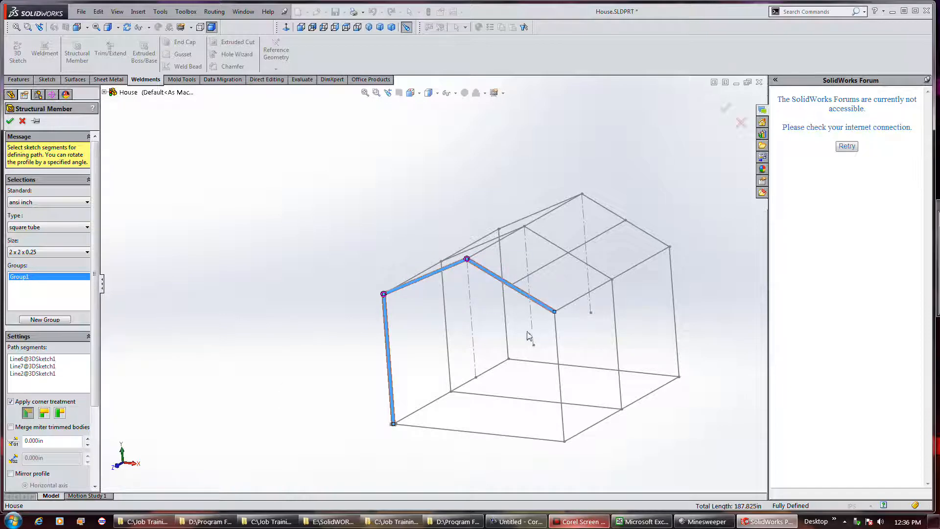
pyautogui.click(557, 358)
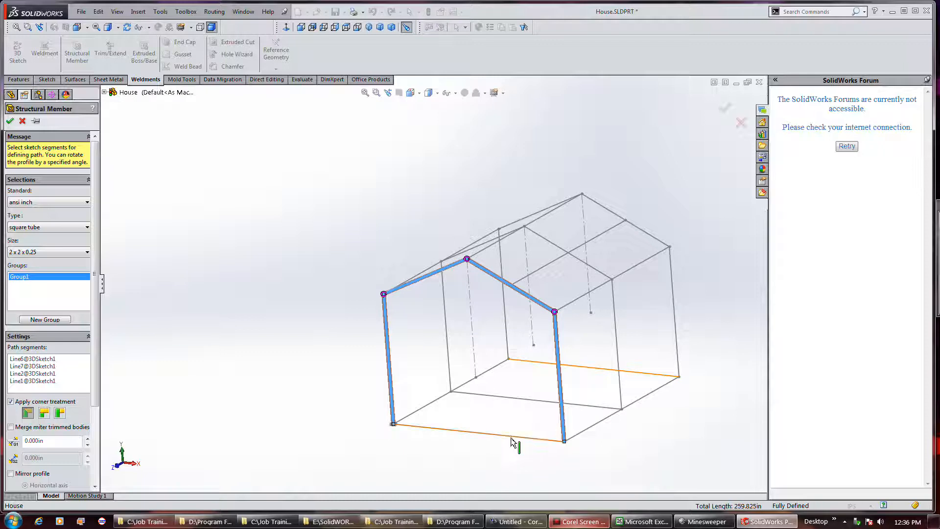
pyautogui.click(509, 436)
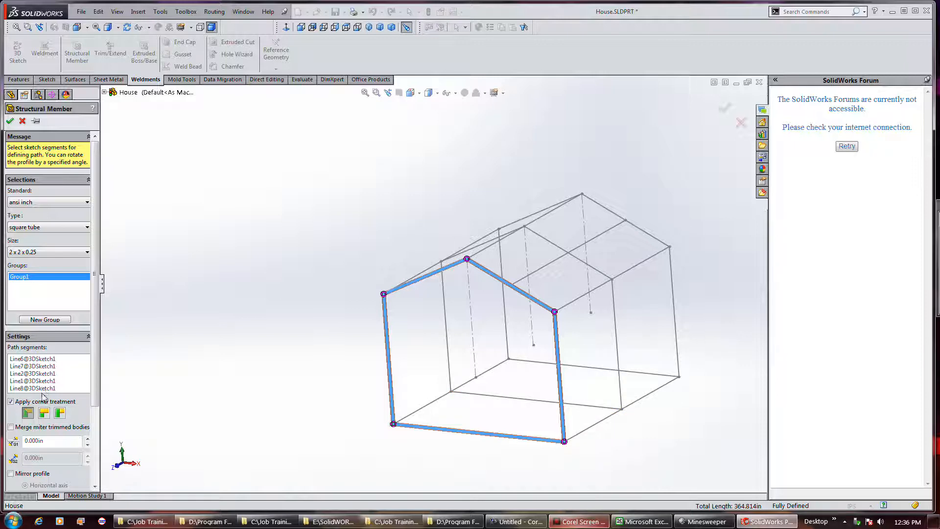
# Create a second group from the middle frame's two rafters, two posts and bottom line
pyautogui.click(49, 320)
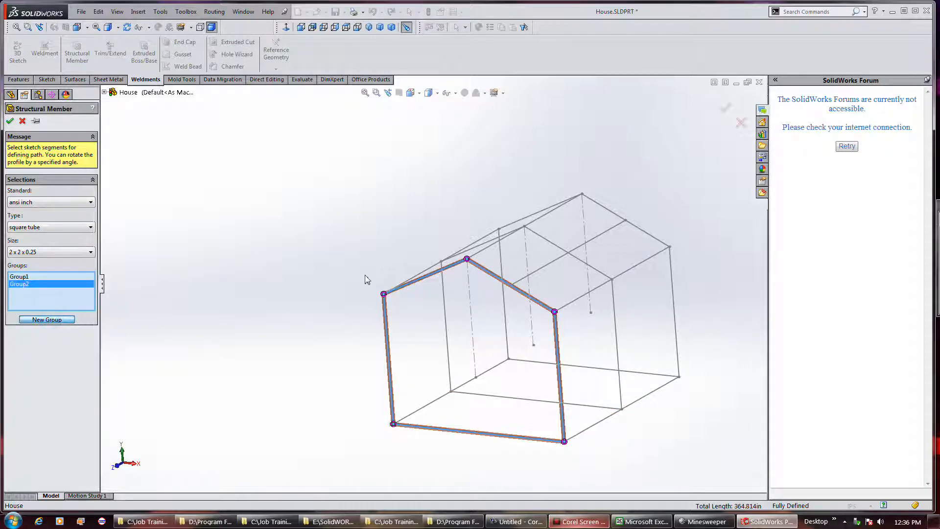
pyautogui.click(473, 247)
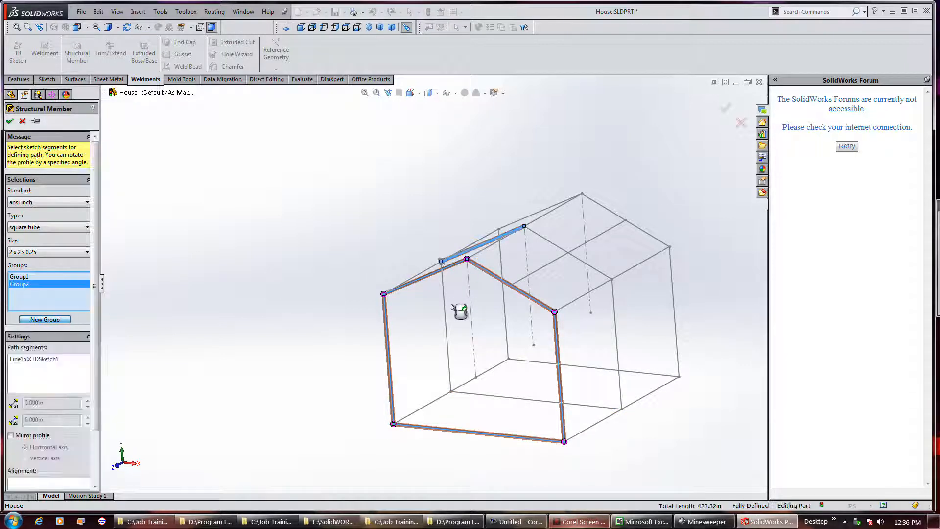
pyautogui.click(446, 316)
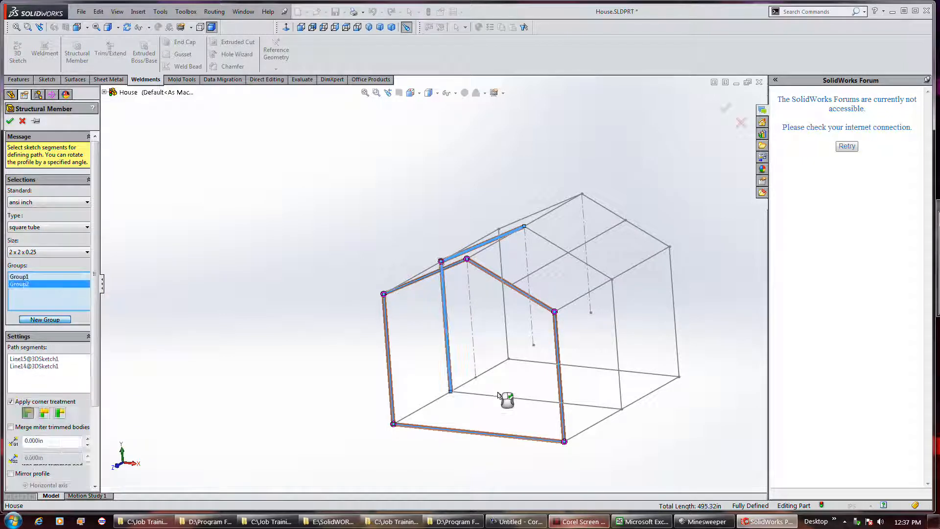
pyautogui.click(500, 397)
pyautogui.click(620, 352)
pyautogui.click(583, 265)
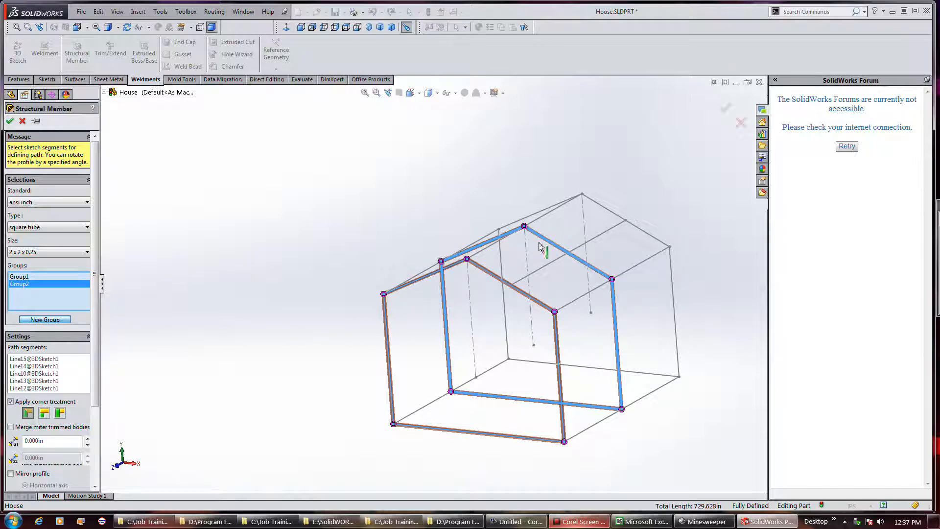
# Create a third group from the rear frame's two posts, two rafters and bottom line
pyautogui.click(66, 319)
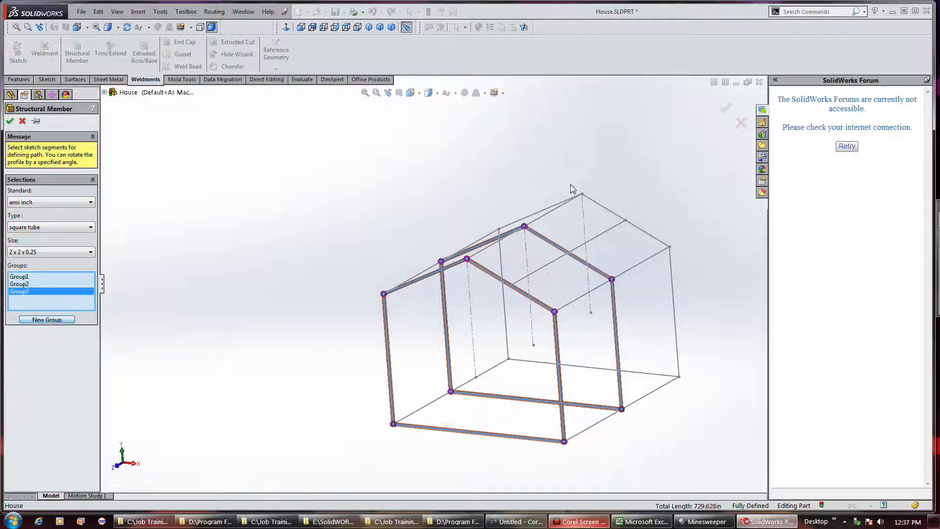
pyautogui.click(501, 268)
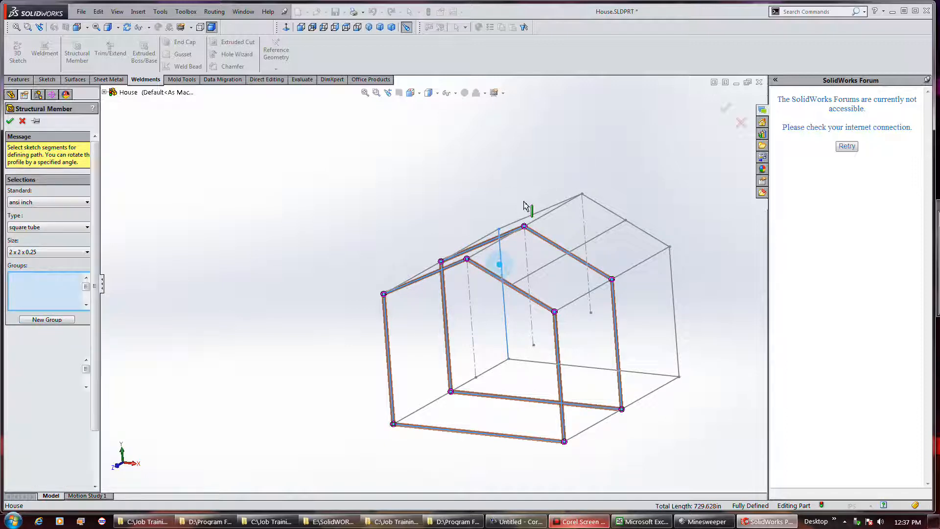
pyautogui.click(533, 216)
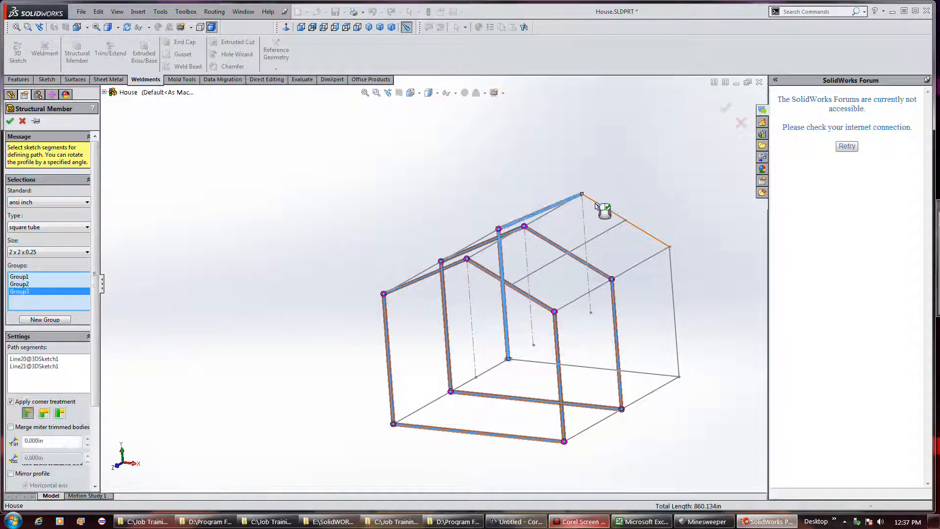
pyautogui.click(671, 278)
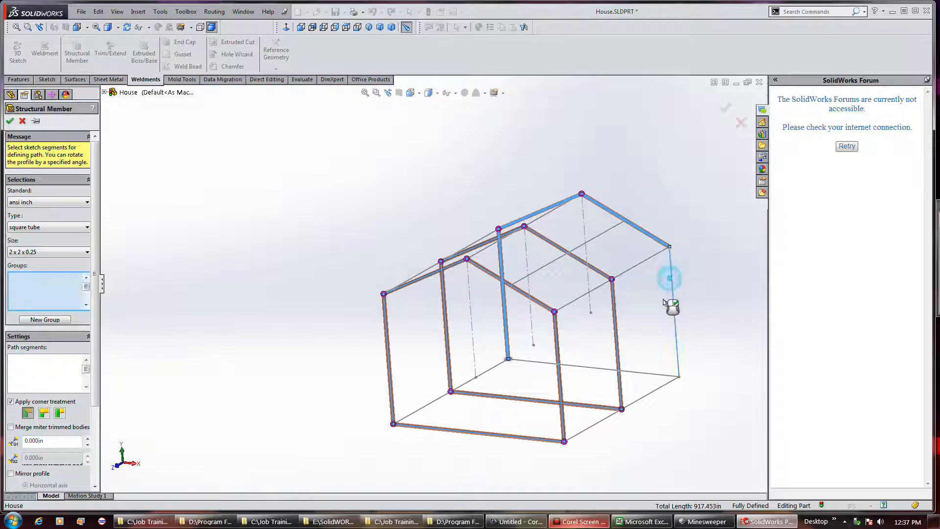
pyautogui.click(643, 374)
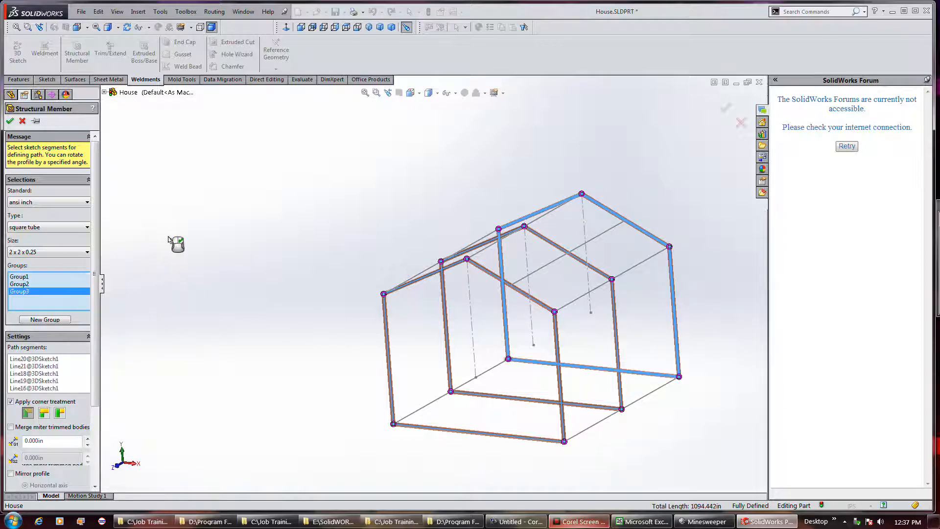
# Create a fourth group from the two left eave lines connecting the front, middle and rear frames
pyautogui.click(47, 319)
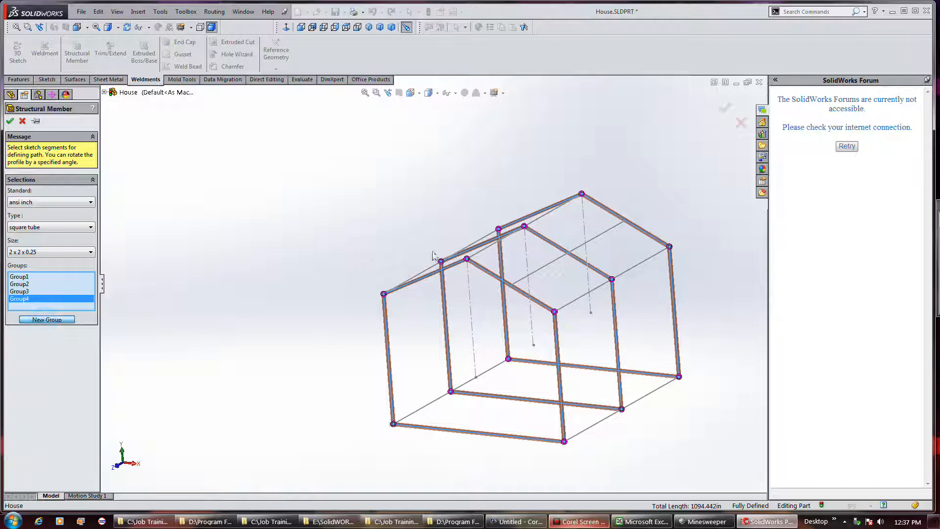
pyautogui.click(425, 272)
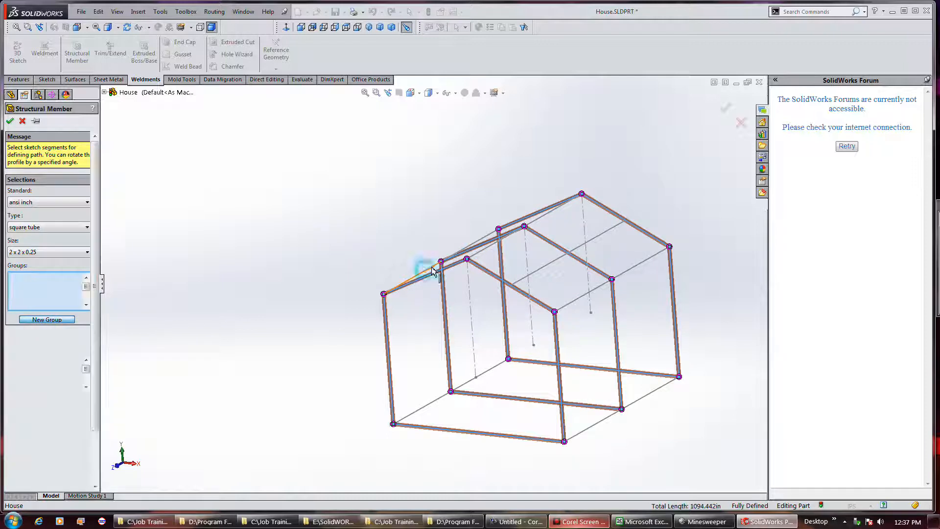
pyautogui.click(480, 241)
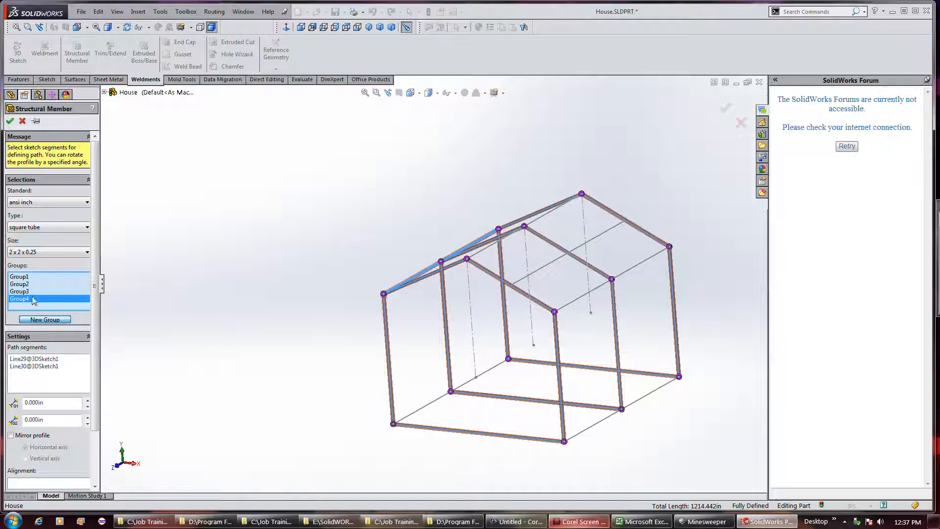
# Create a fifth group from the two left bottom lines connecting the front, middle and rear frames
pyautogui.click(43, 320)
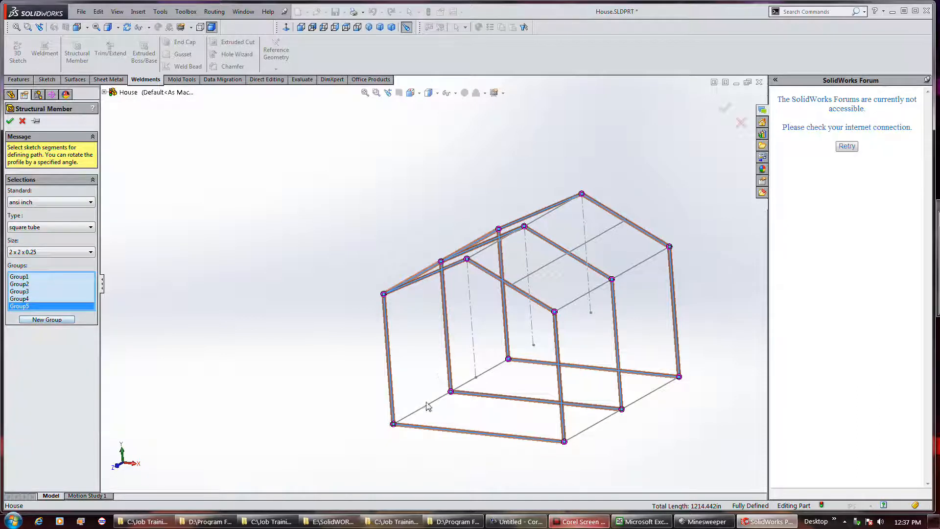
pyautogui.click(427, 405)
pyautogui.click(482, 374)
# Create a sixth group from the ridge line, the line halfway down the right roof slope and the right eave line
pyautogui.click(45, 320)
pyautogui.click(494, 251)
pyautogui.click(556, 214)
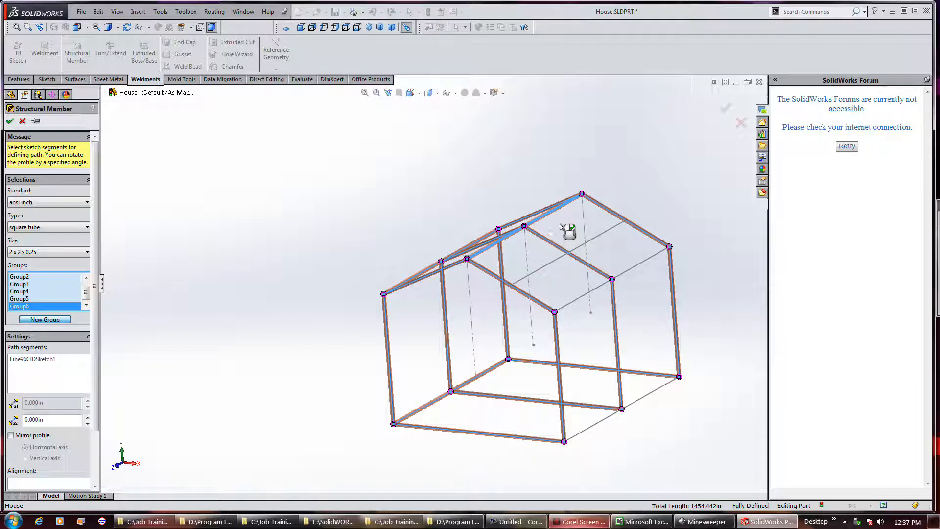
pyautogui.click(580, 249)
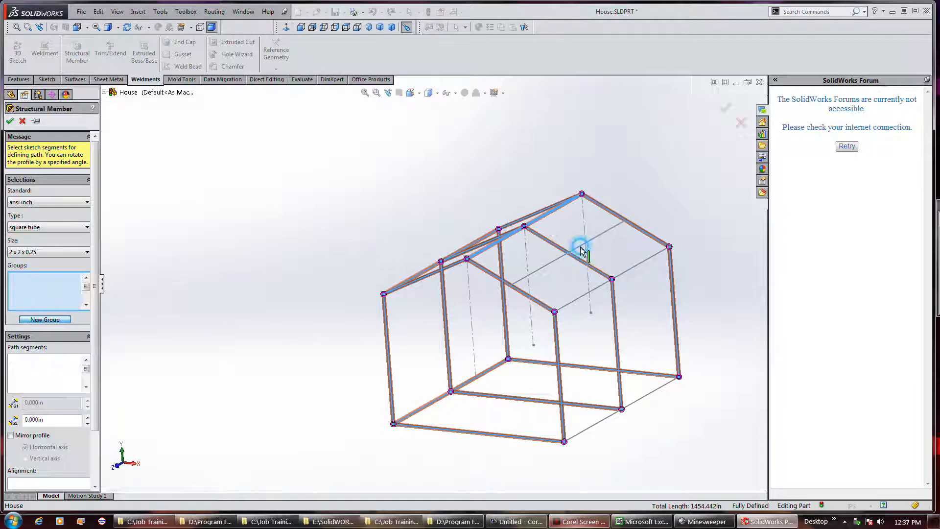
pyautogui.click(638, 268)
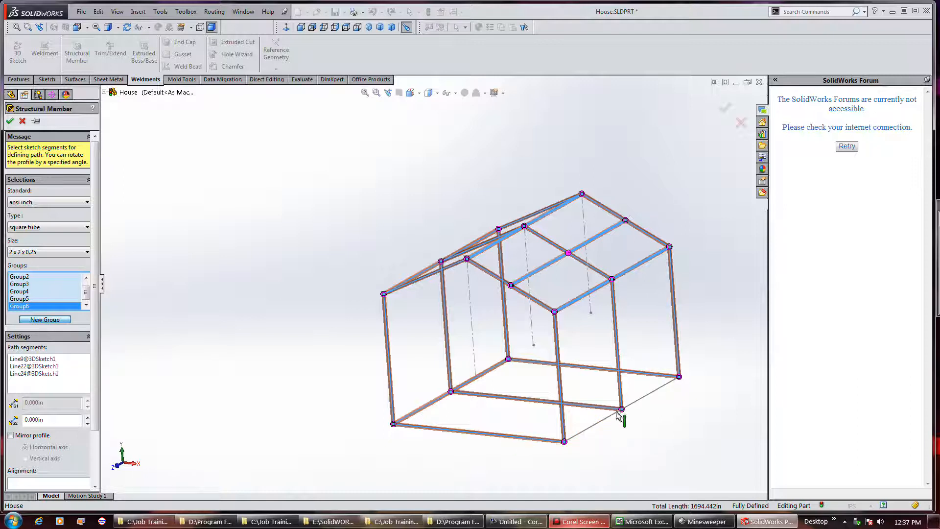
# Create a seventh group from the two right bottom lines connecting the front, middle and rear frames, and finish the structural member
pyautogui.click(51, 321)
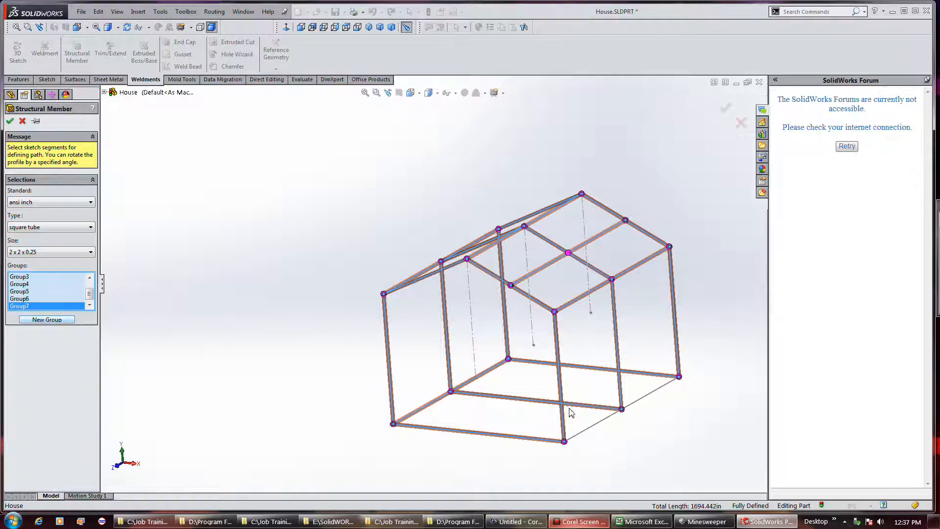
pyautogui.click(583, 430)
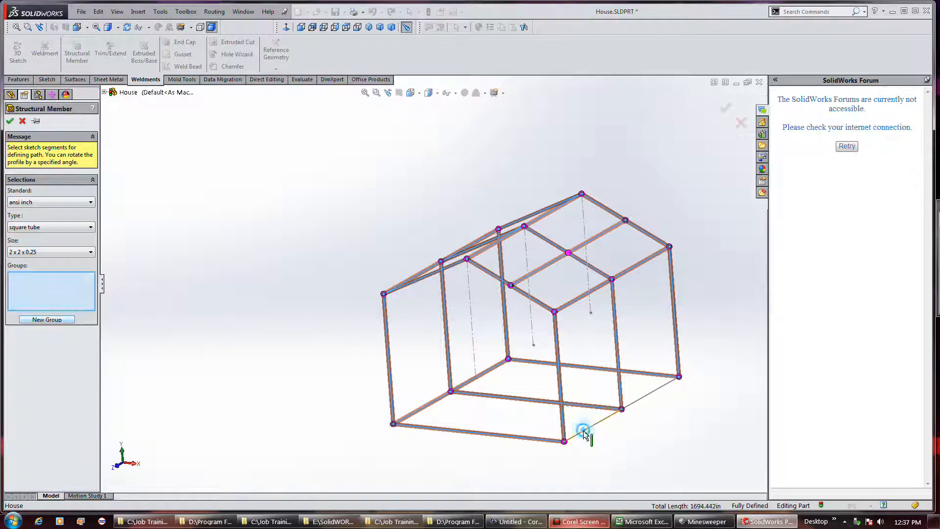
pyautogui.click(642, 404)
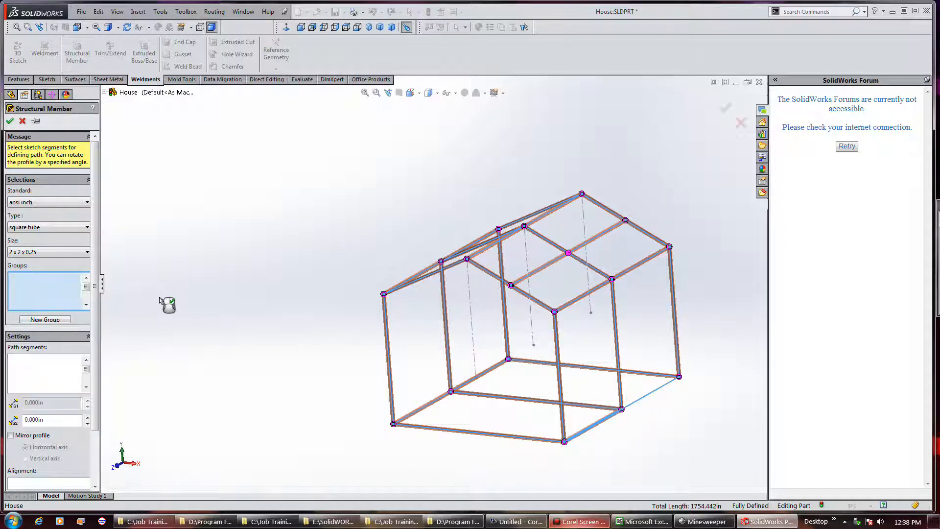
pyautogui.moveTo(288, 239); pyautogui.dragTo(330, 246, button='middle')
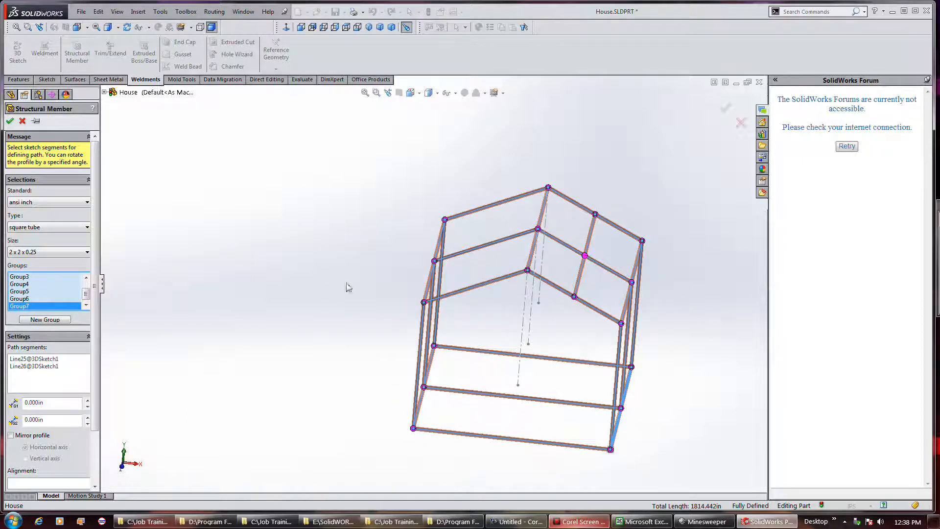
pyautogui.click(10, 121)
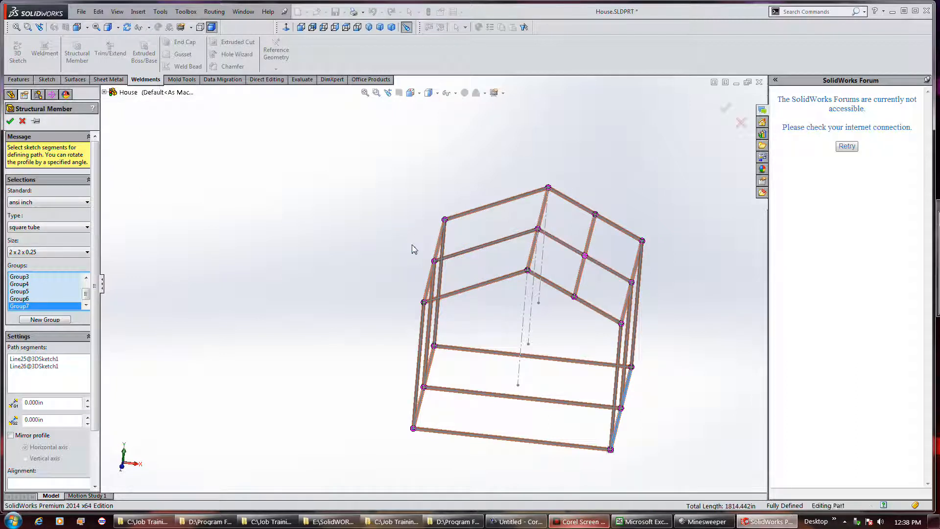
# Examine the ridge and right eave joints, highlighting the rafter faces and post end face where the middle frame meets the eave tube
pyautogui.scroll(-5, 567, 312)
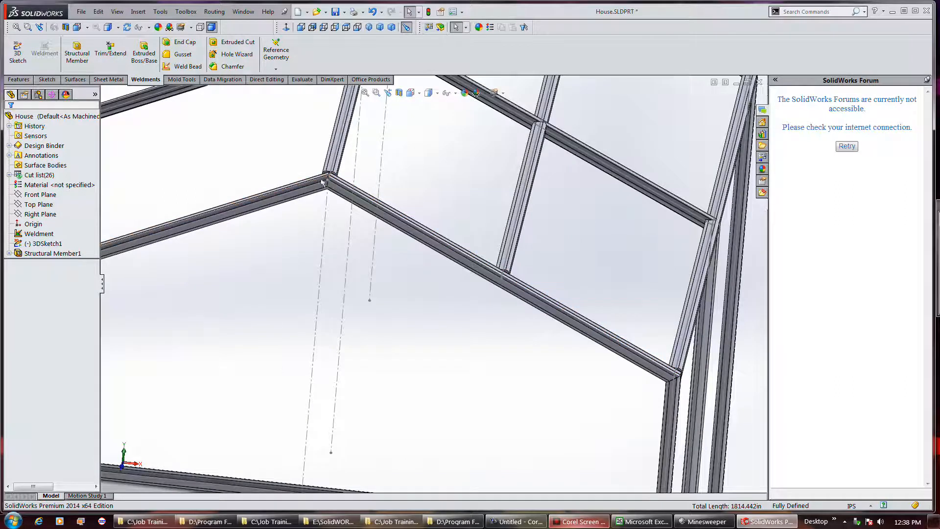
pyautogui.scroll(2, 656, 312)
pyautogui.scroll(-2, 690, 360)
pyautogui.moveTo(670, 347); pyautogui.dragTo(590, 336, button='middle')
pyautogui.scroll(-3, 419, 238)
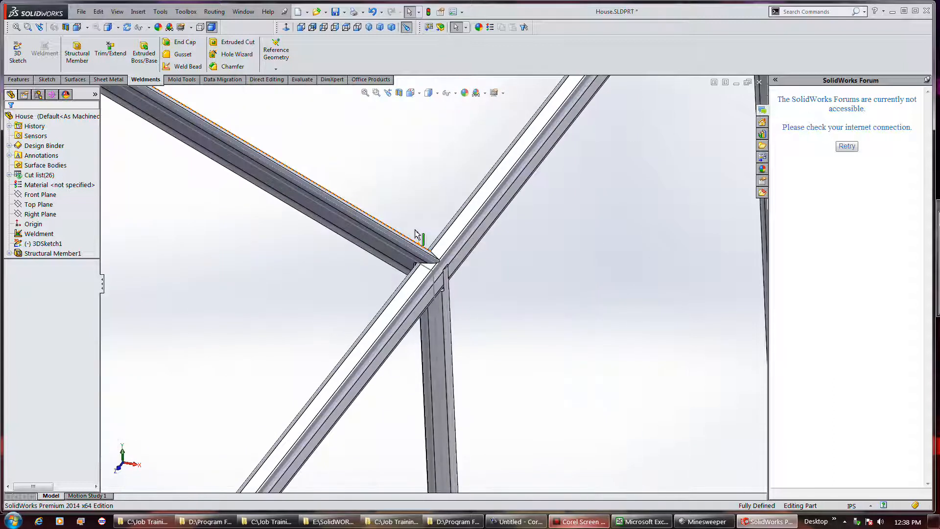
pyautogui.moveTo(503, 300); pyautogui.dragTo(524, 237, button='middle')
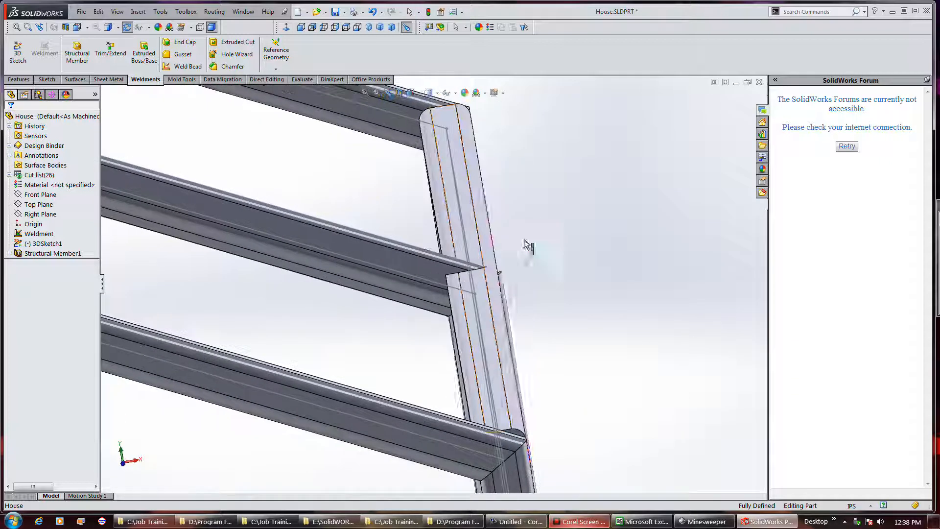
pyautogui.scroll(-4, 466, 289)
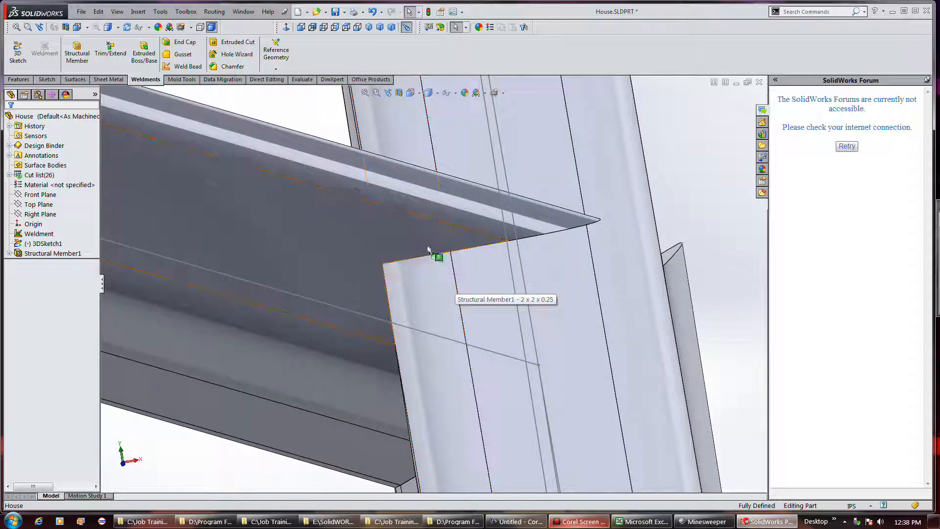
pyautogui.click(421, 248)
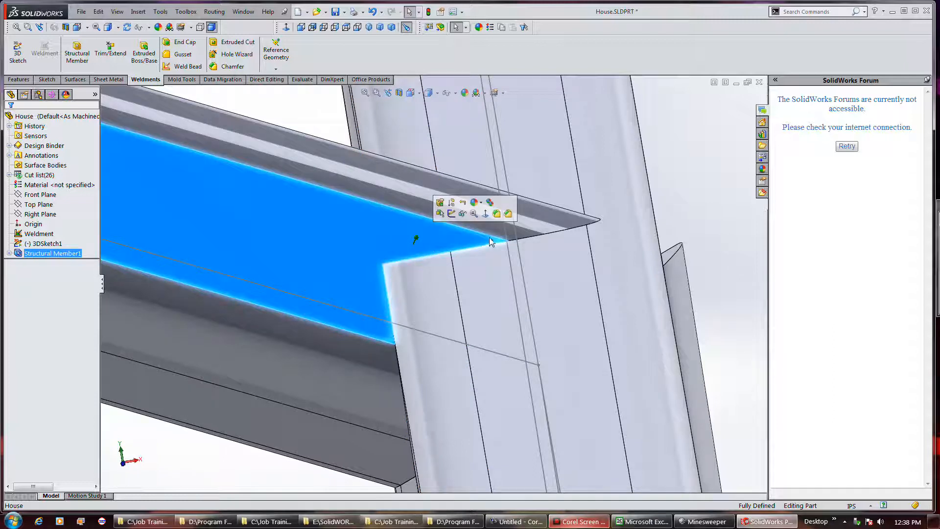
pyautogui.click(533, 218)
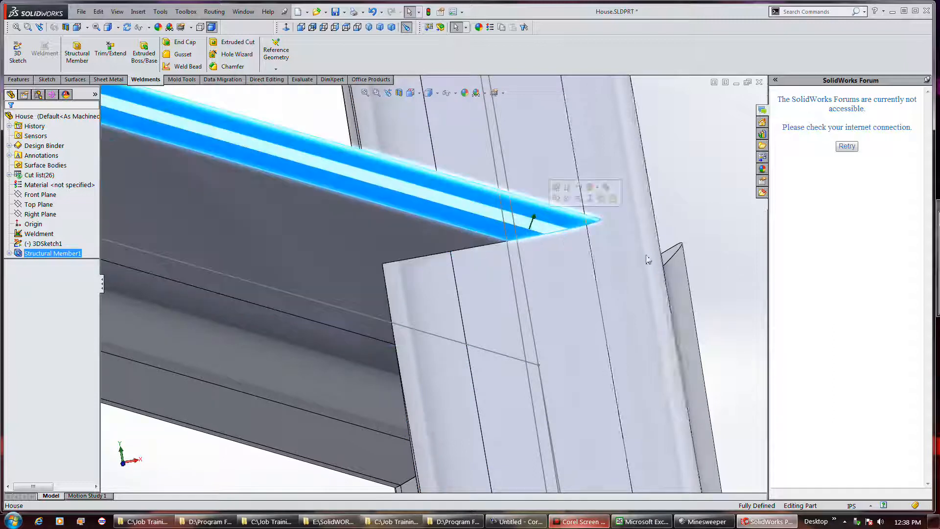
pyautogui.click(674, 255)
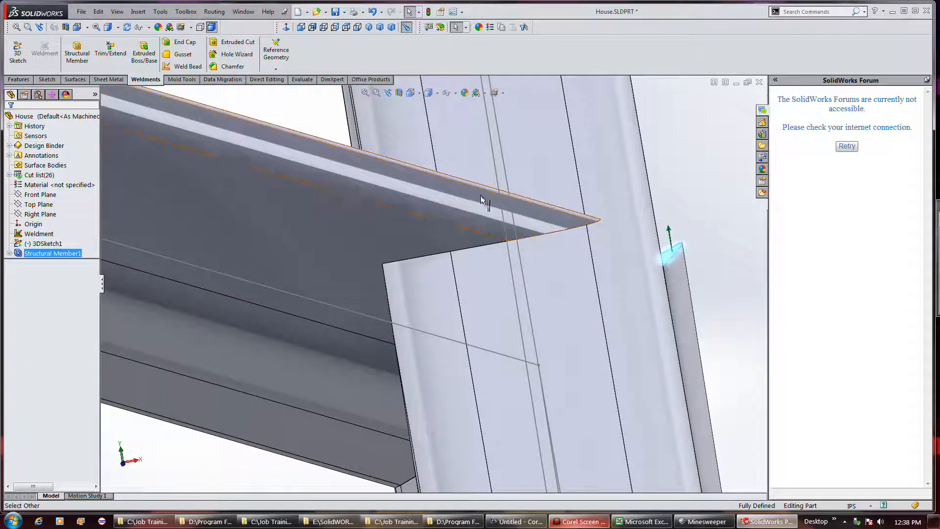
# Examine how the middle frame's right post and rafter meet the right eave tube from several angles
pyautogui.scroll(6, 505, 203)
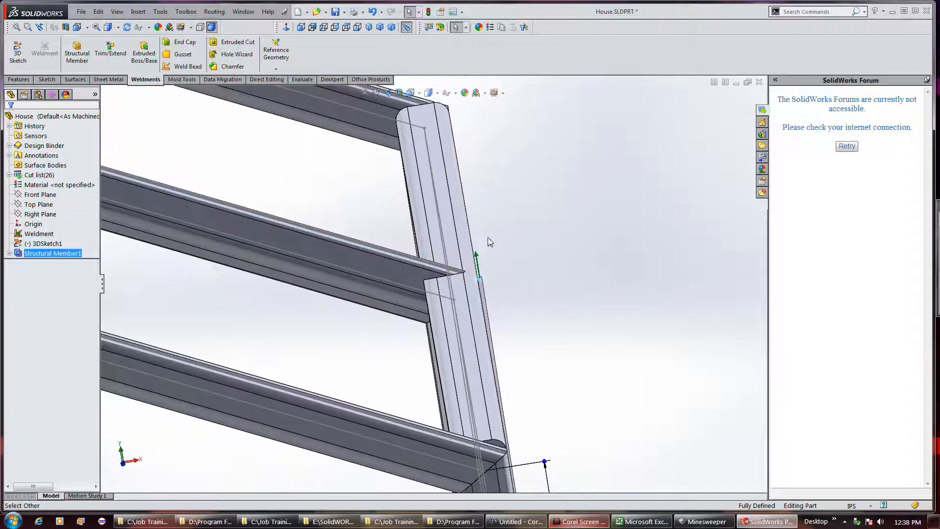
pyautogui.scroll(1, 489, 274)
pyautogui.scroll(-4, 507, 437)
pyautogui.moveTo(450, 362); pyautogui.dragTo(519, 345, button='middle')
pyautogui.scroll(3, 519, 344)
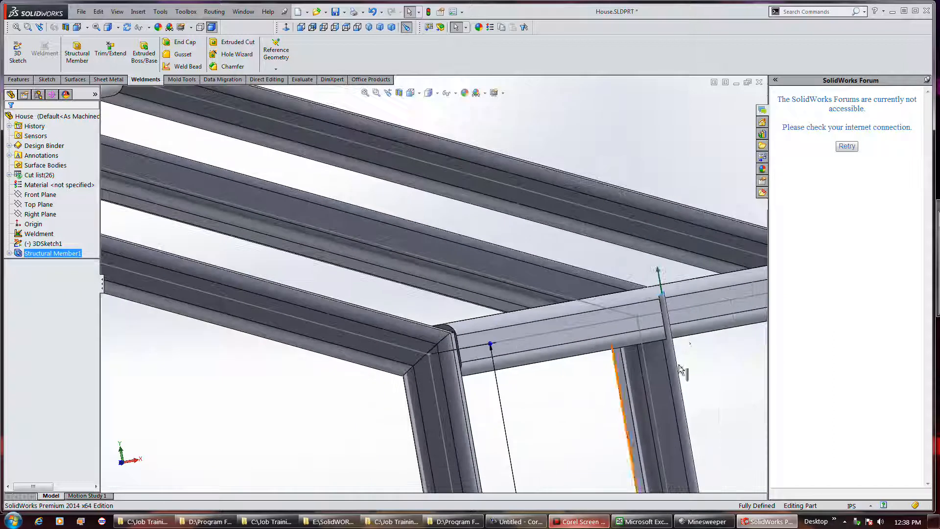
pyautogui.scroll(-3, 684, 339)
pyautogui.moveTo(685, 340); pyautogui.dragTo(631, 346, button='middle')
pyautogui.scroll(6, 631, 345)
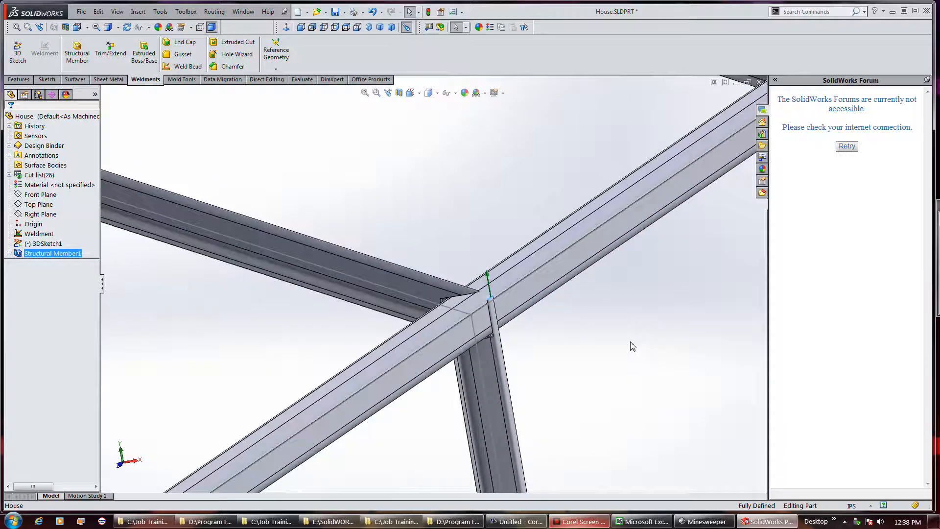
pyautogui.scroll(5, 592, 303)
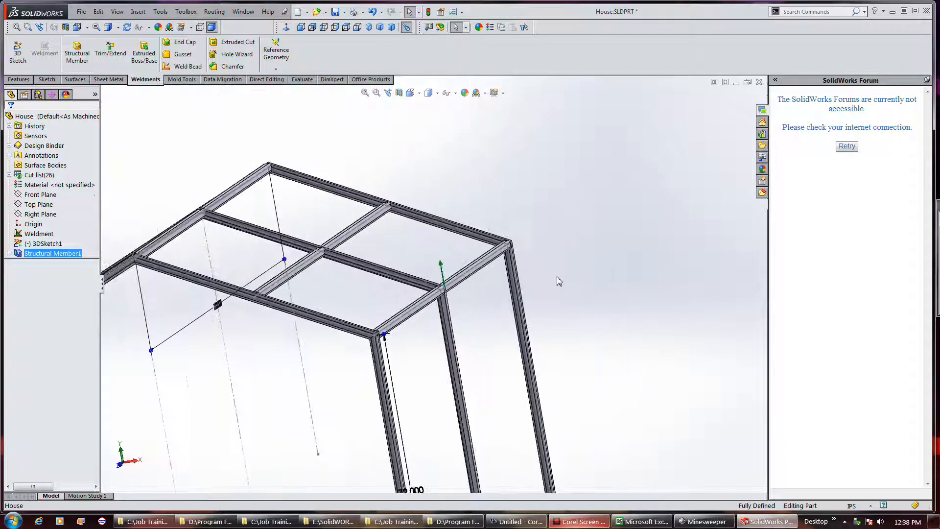
# Examine the right-side bottom joints where the posts meet the base tubes, especially at the middle post
pyautogui.scroll(-6, 455, 435)
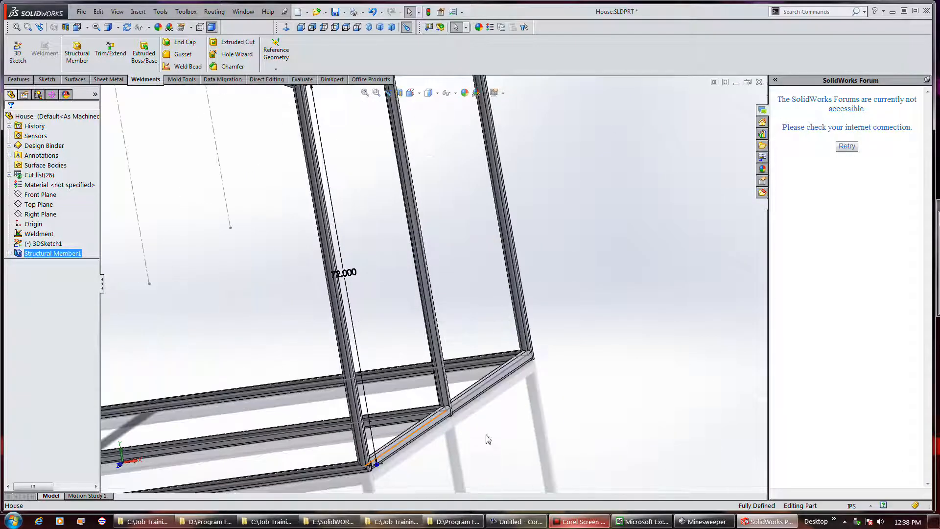
pyautogui.moveTo(455, 380); pyautogui.dragTo(512, 393, button='middle')
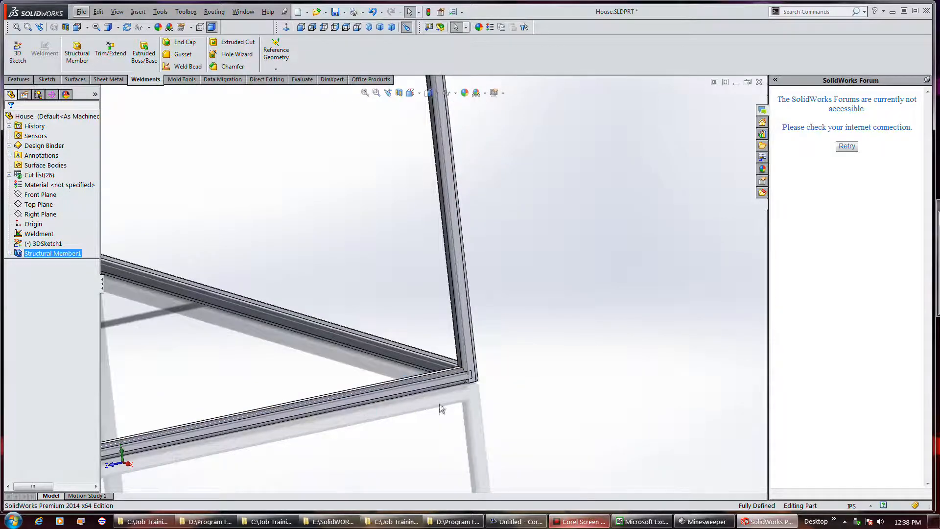
pyautogui.scroll(3, 330, 386)
pyautogui.scroll(-5, 194, 375)
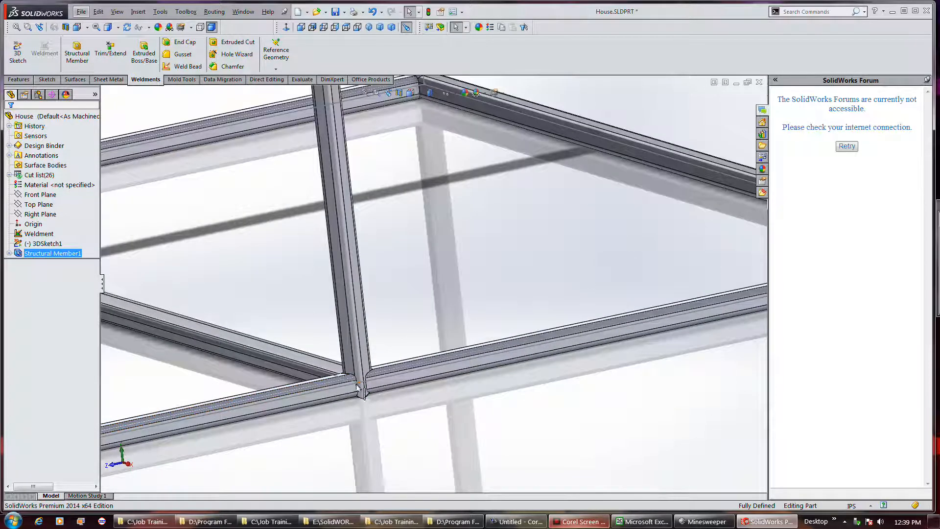
pyautogui.keyDown('ctrl'); pyautogui.moveTo(374, 383); pyautogui.dragTo(405, 447, button='middle'); pyautogui.keyUp('ctrl')
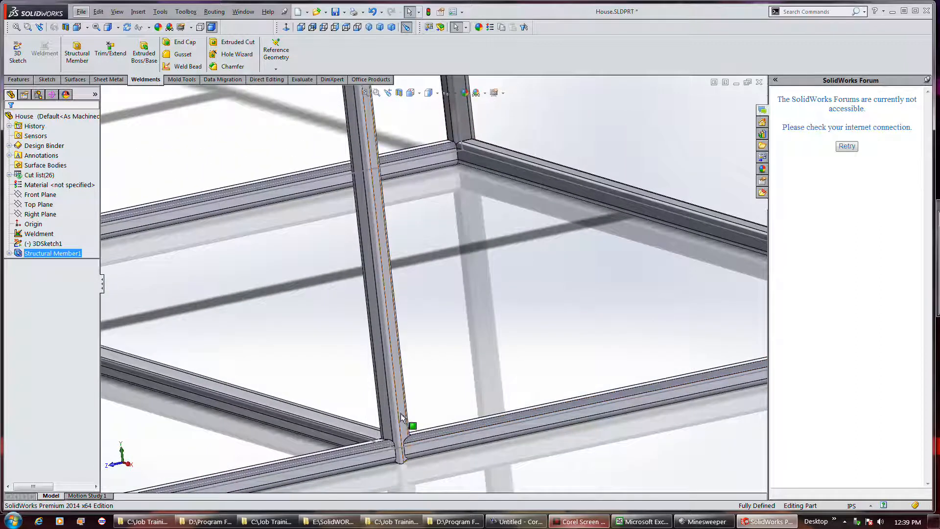
pyautogui.scroll(-2, 409, 425)
pyautogui.scroll(3, 405, 433)
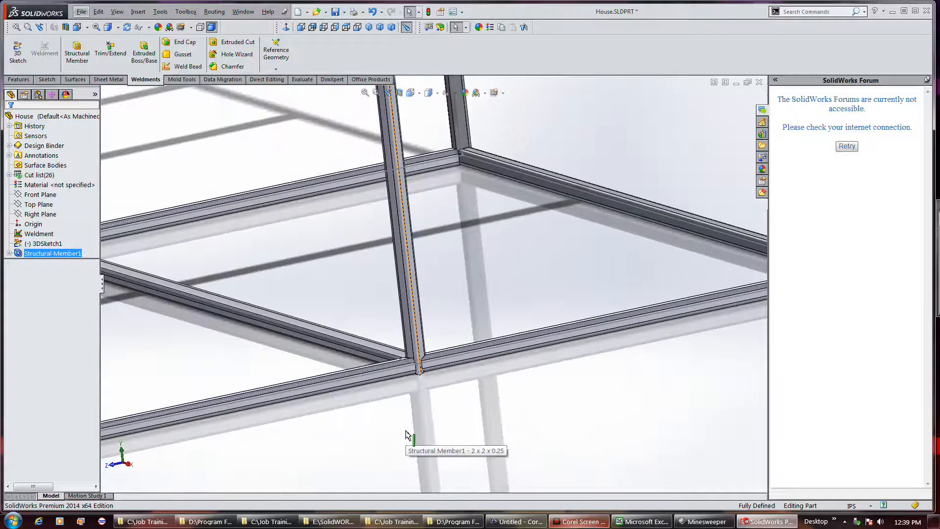
pyautogui.scroll(5, 410, 465)
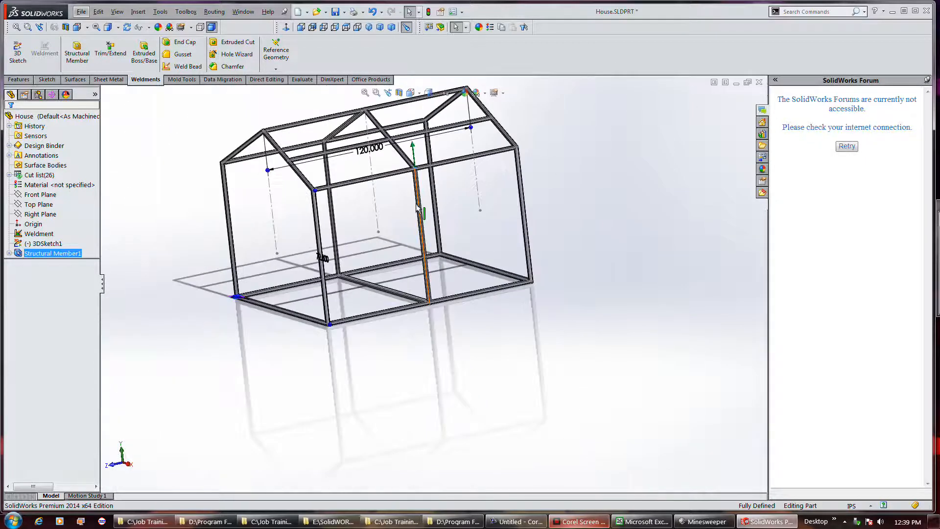
# Examine the joints along the ridge, the mid-slope purlin and the left eave of the roof
pyautogui.scroll(-6, 387, 118)
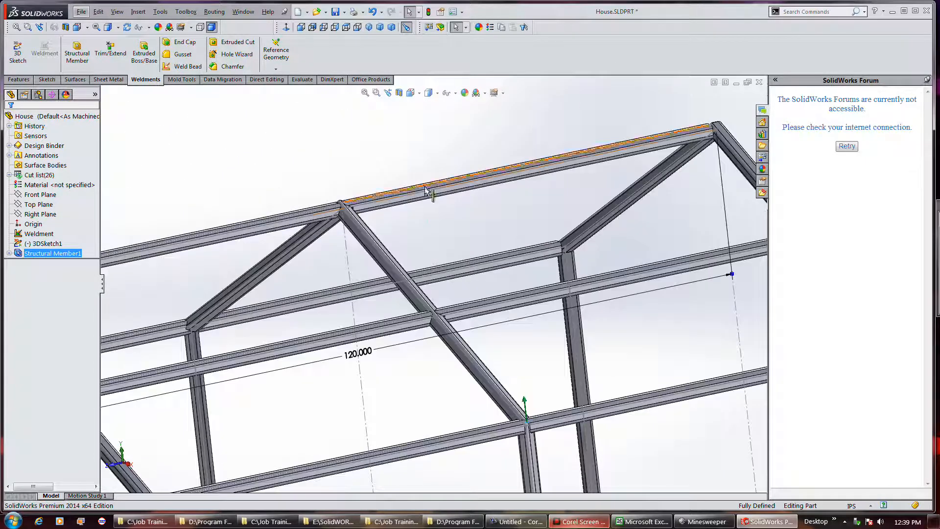
pyautogui.scroll(-3, 419, 210)
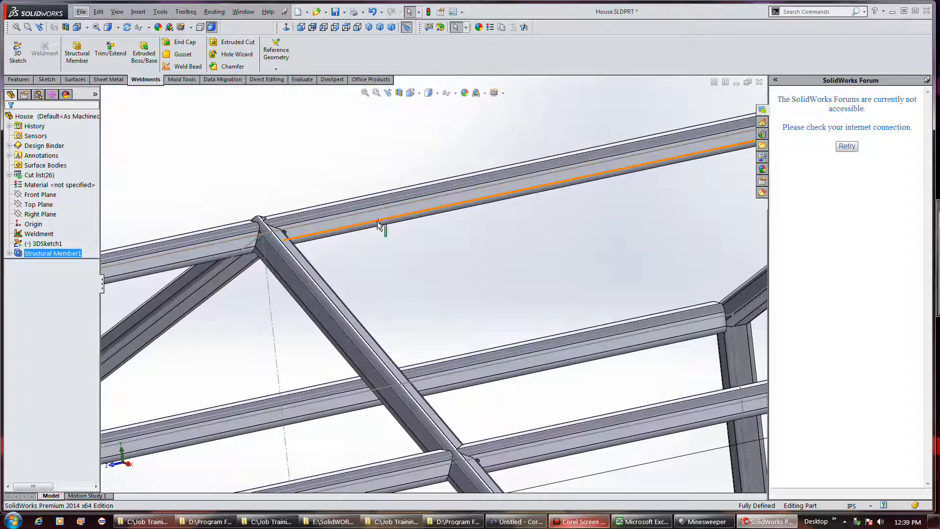
pyautogui.scroll(4, 379, 219)
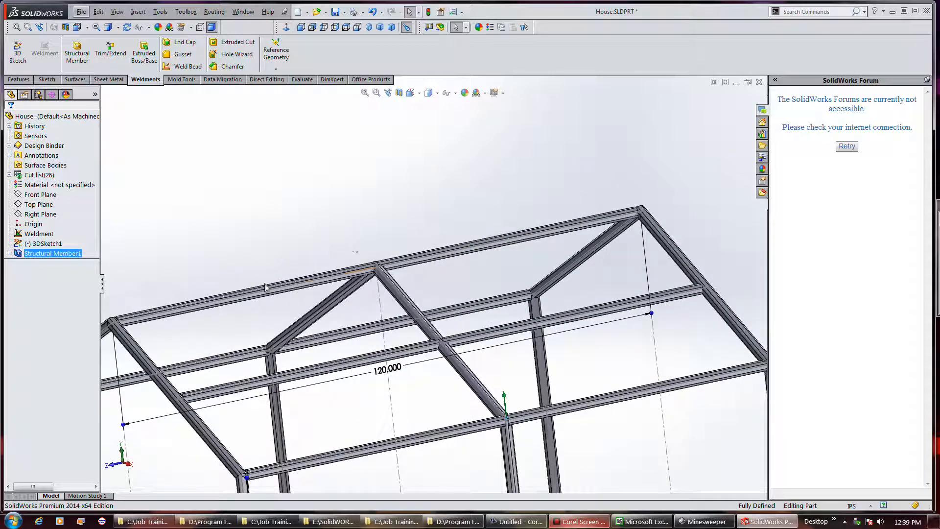
pyautogui.moveTo(266, 287); pyautogui.dragTo(326, 295, button='middle')
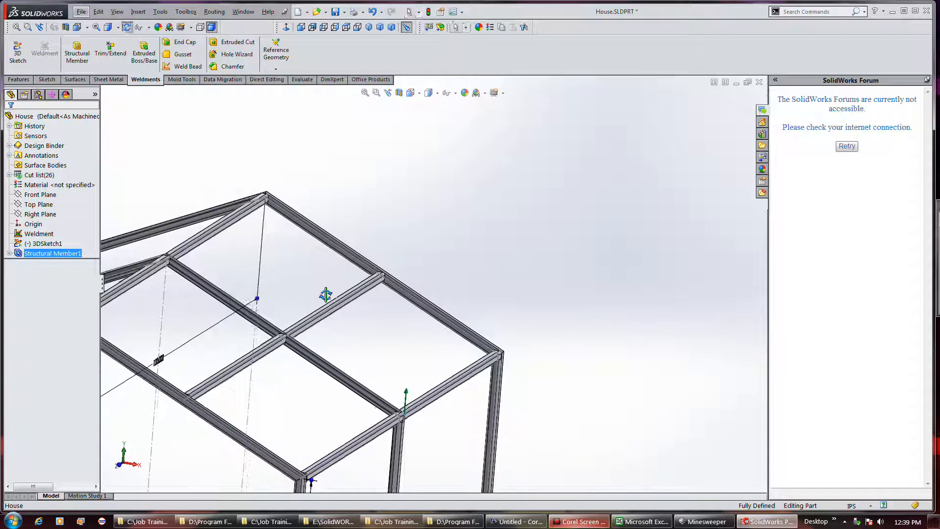
pyautogui.scroll(3, 524, 300)
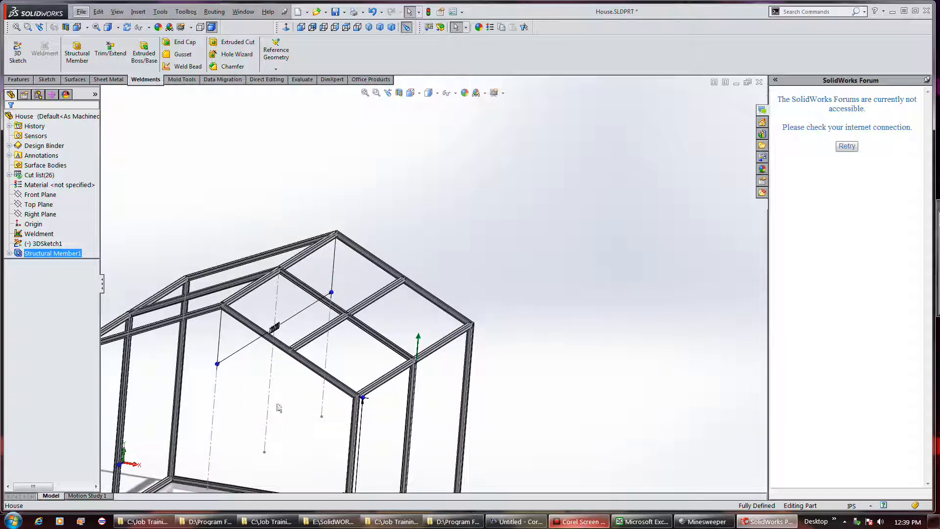
pyautogui.scroll(2, 437, 326)
pyautogui.scroll(-5, 283, 279)
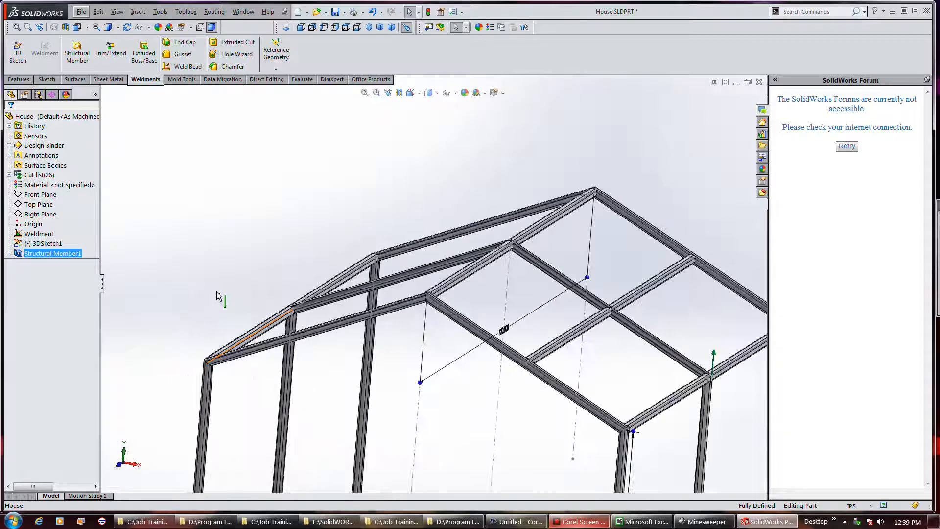
pyautogui.moveTo(321, 288); pyautogui.dragTo(337, 415, button='middle')
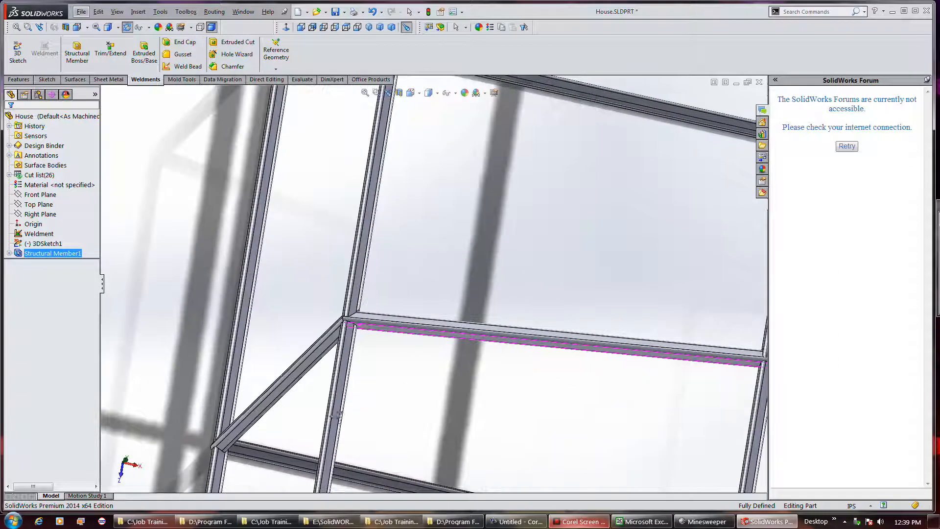
# Start a section view cut at the selected face and examine how the posts meet the base tubes
pyautogui.click(399, 92)
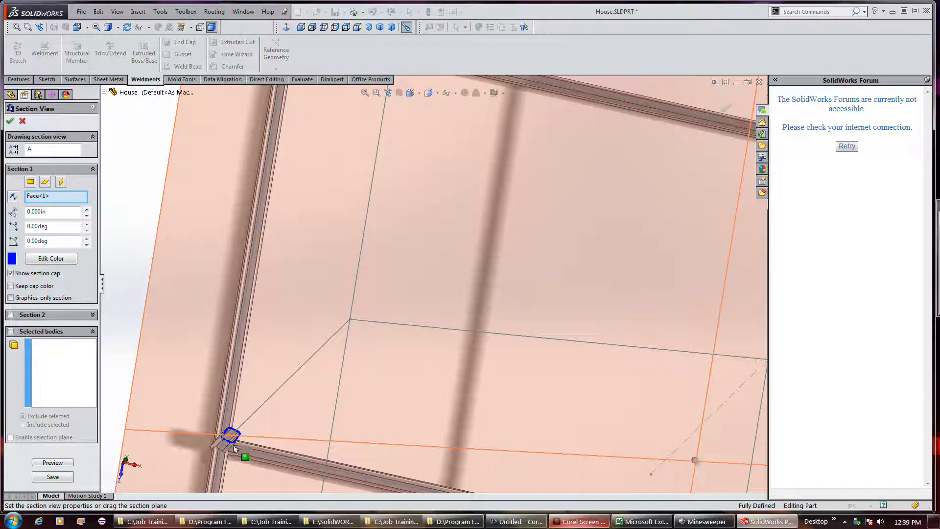
pyautogui.scroll(-6, 236, 447)
pyautogui.moveTo(240, 439); pyautogui.dragTo(244, 446, button='middle')
pyautogui.scroll(10, 279, 286)
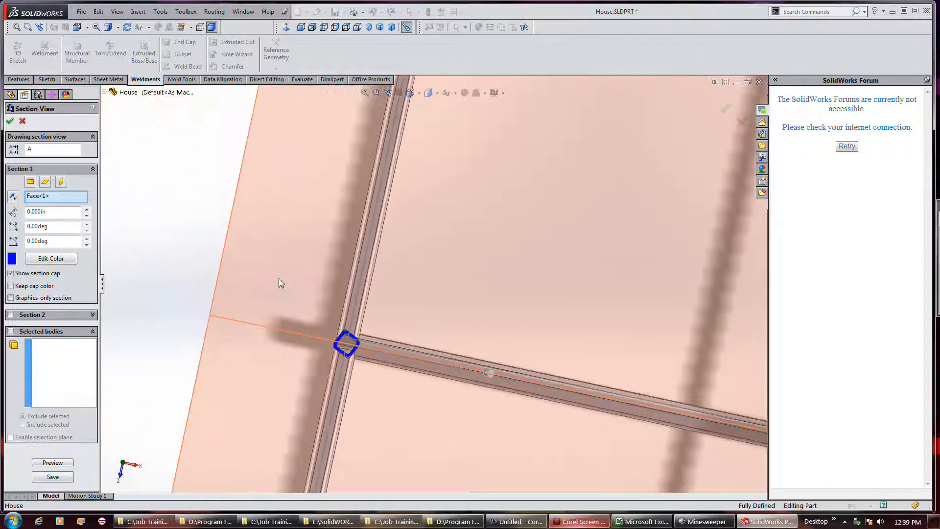
pyautogui.scroll(-6, 421, 414)
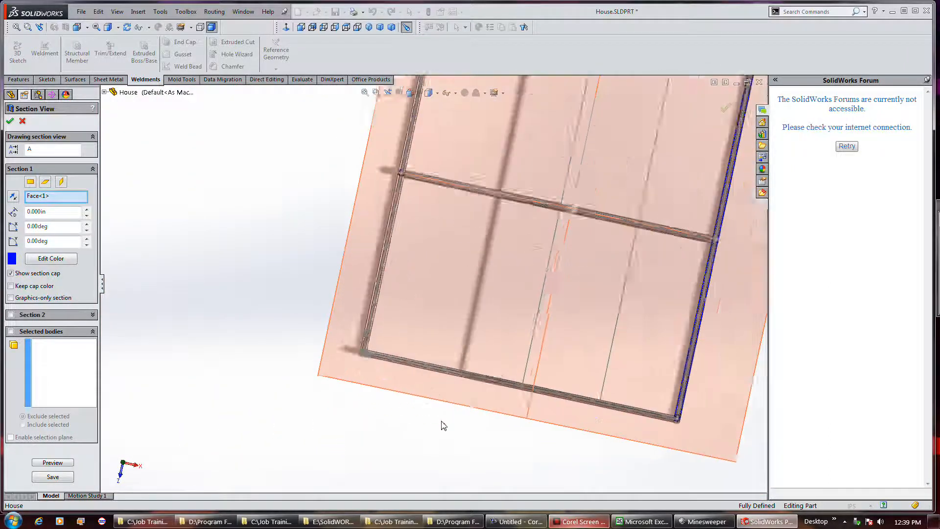
pyautogui.scroll(-5, 338, 317)
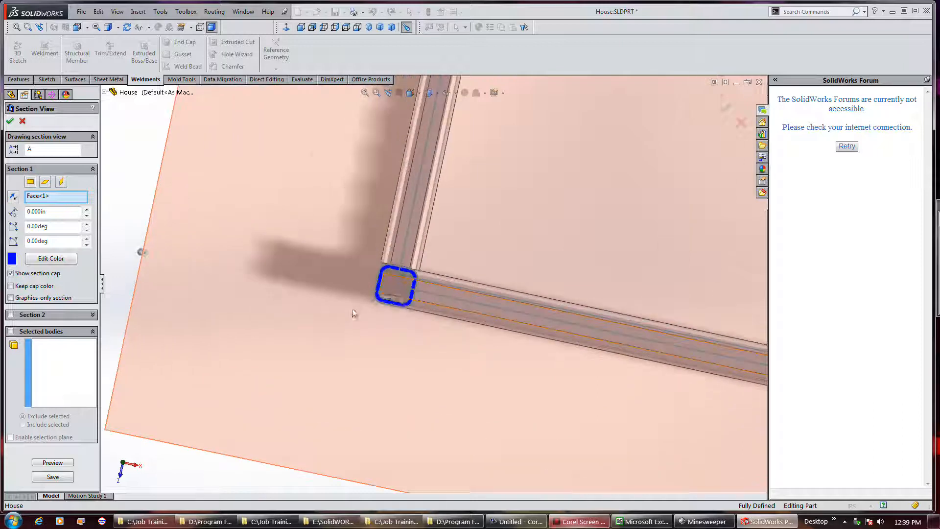
pyautogui.scroll(6, 391, 295)
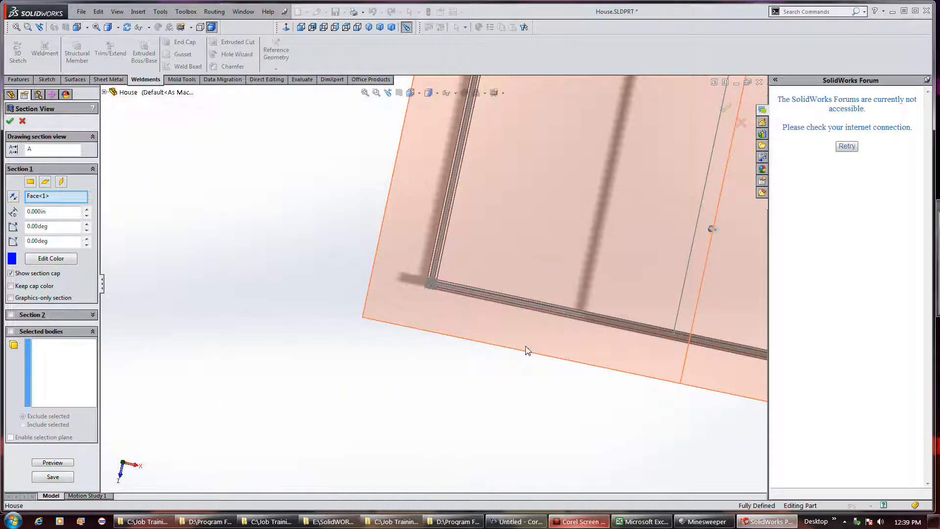
pyautogui.moveTo(486, 350); pyautogui.dragTo(325, 426, button='middle')
pyautogui.moveTo(557, 407); pyautogui.dragTo(498, 369, button='middle')
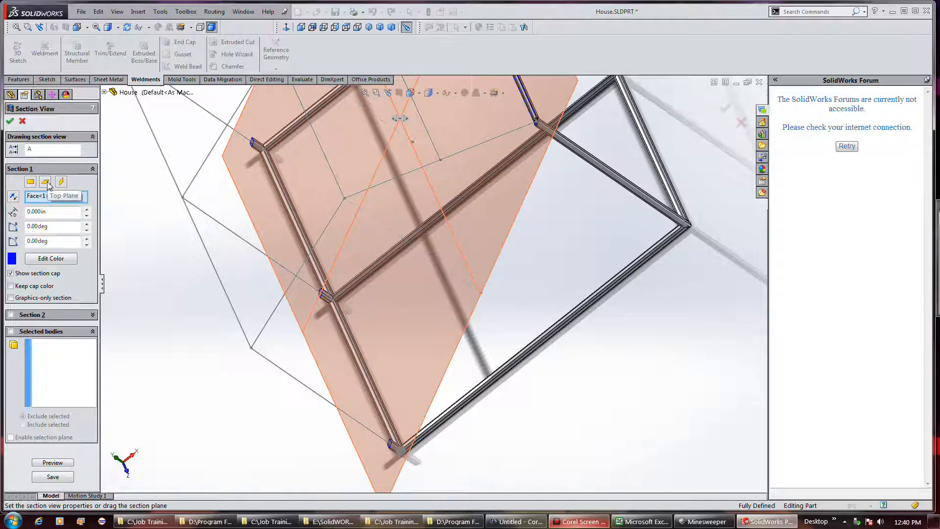
# Try the section on the Front Plane, switch it to the Top Plane, and offset the cut about 8.21 in
pyautogui.click(31, 182)
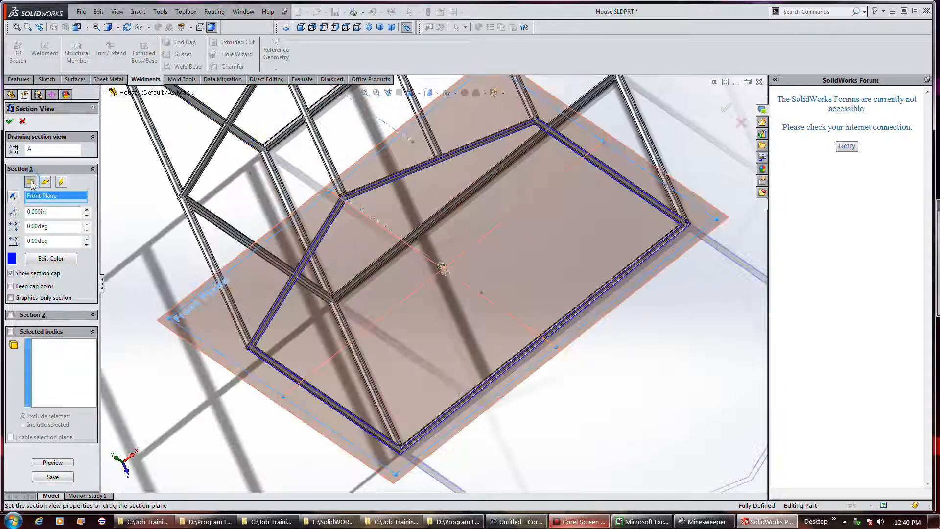
pyautogui.click(45, 183)
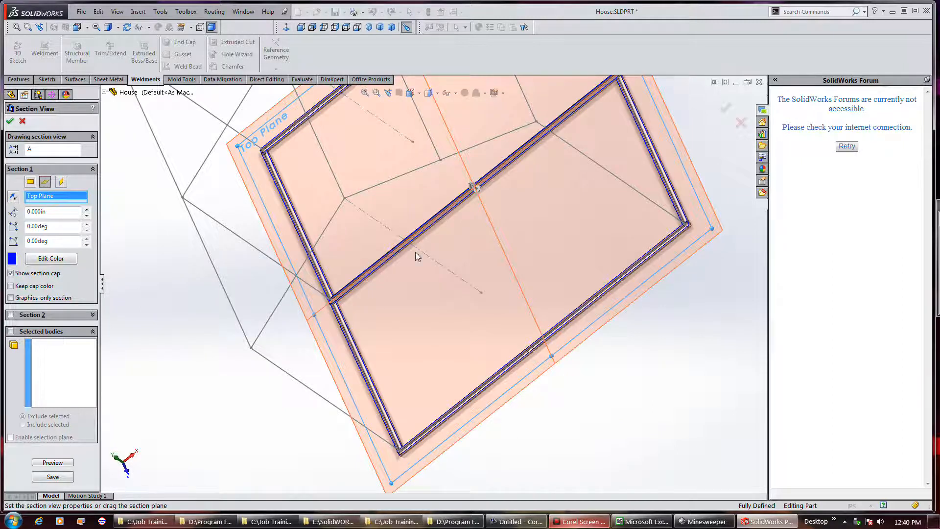
pyautogui.moveTo(473, 190); pyautogui.dragTo(457, 175)
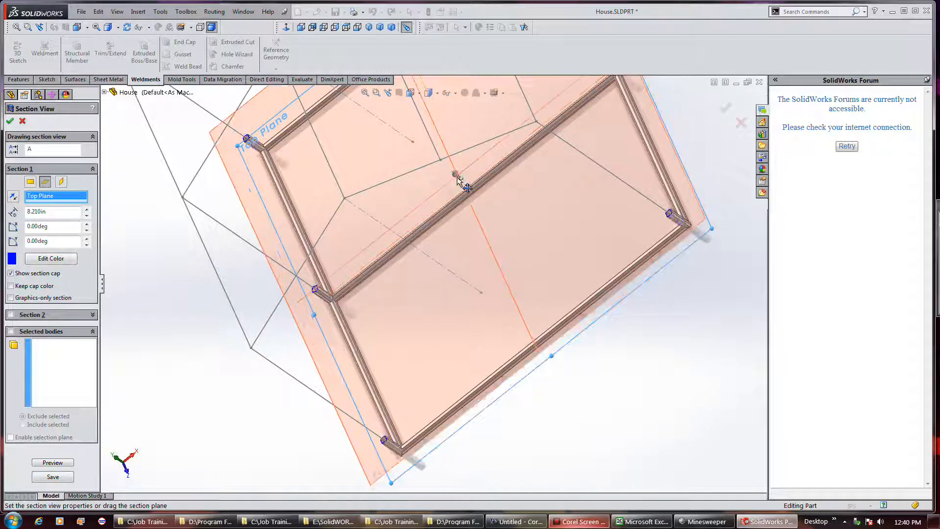
# Examine the cut posts at the corner and middle base joints from several angles, and close the section view without keeping it
pyautogui.scroll(-6, 391, 431)
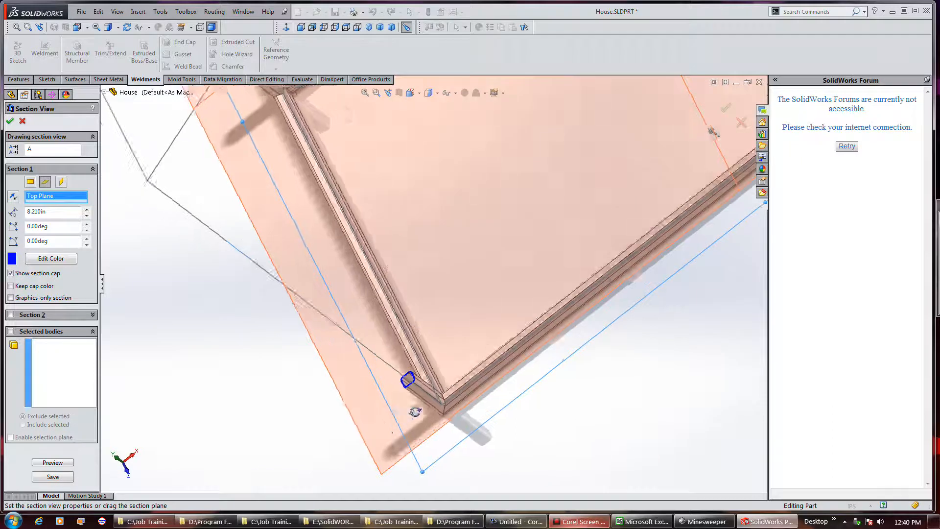
pyautogui.scroll(2, 396, 378)
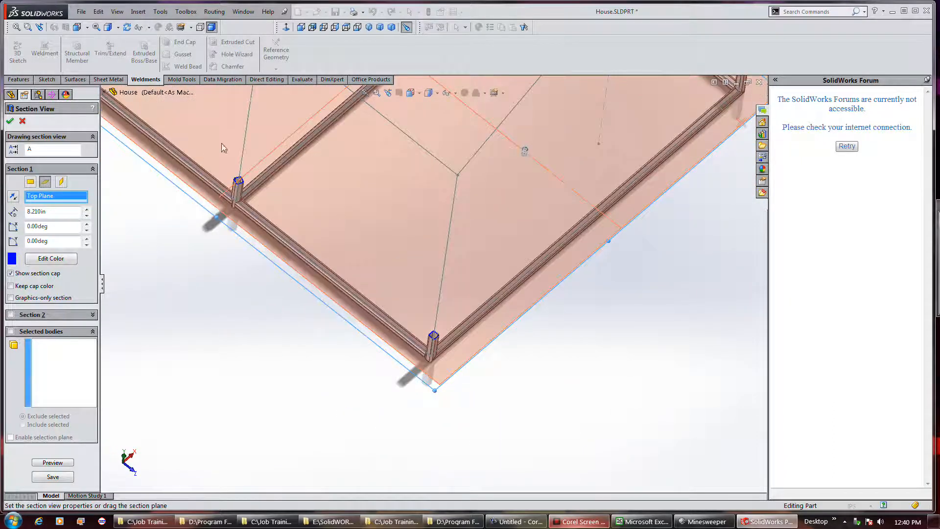
pyautogui.scroll(-4, 252, 139)
pyautogui.moveTo(260, 185); pyautogui.dragTo(257, 216, button='middle')
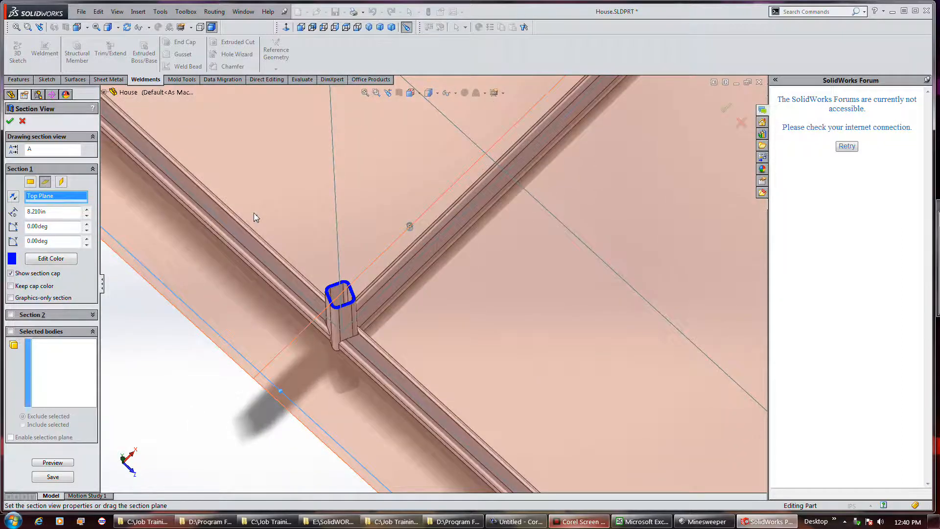
pyautogui.scroll(7, 257, 216)
pyautogui.scroll(-4, 611, 160)
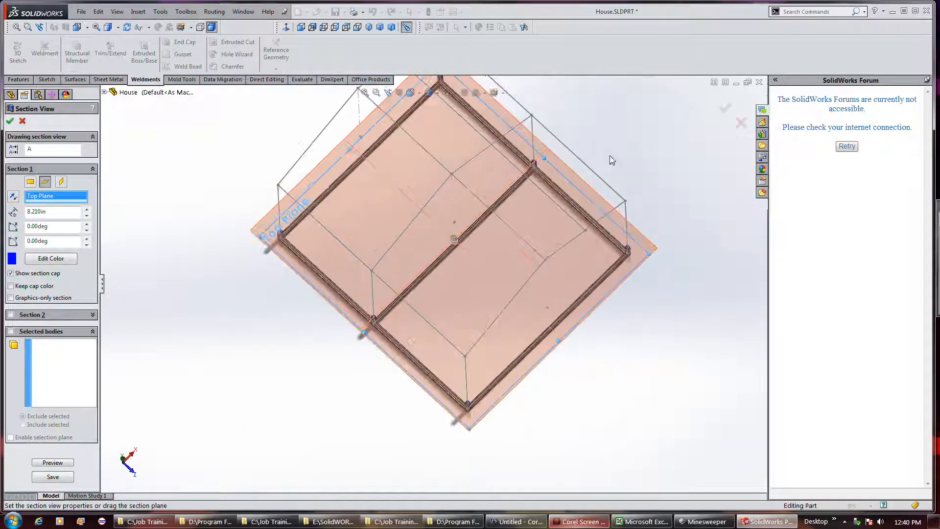
pyautogui.moveTo(572, 203); pyautogui.dragTo(481, 212, button='middle')
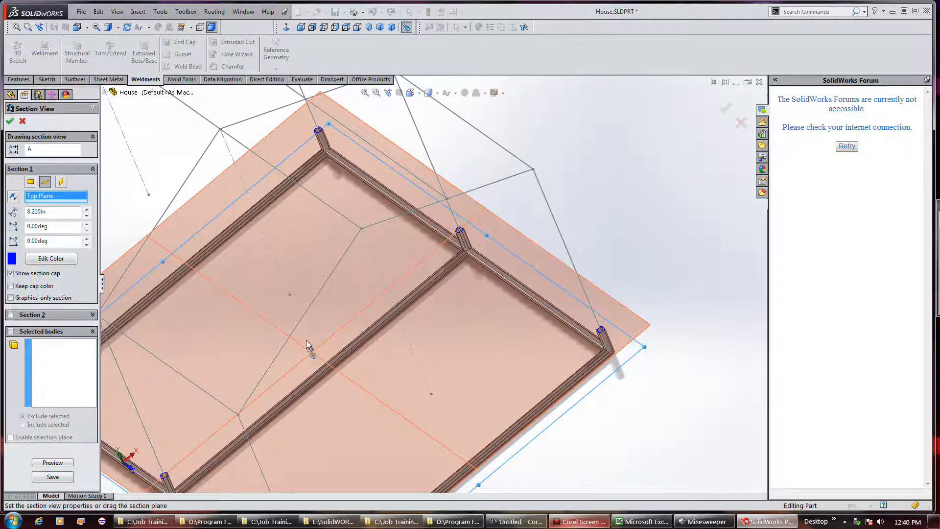
pyautogui.scroll(7, 440, 291)
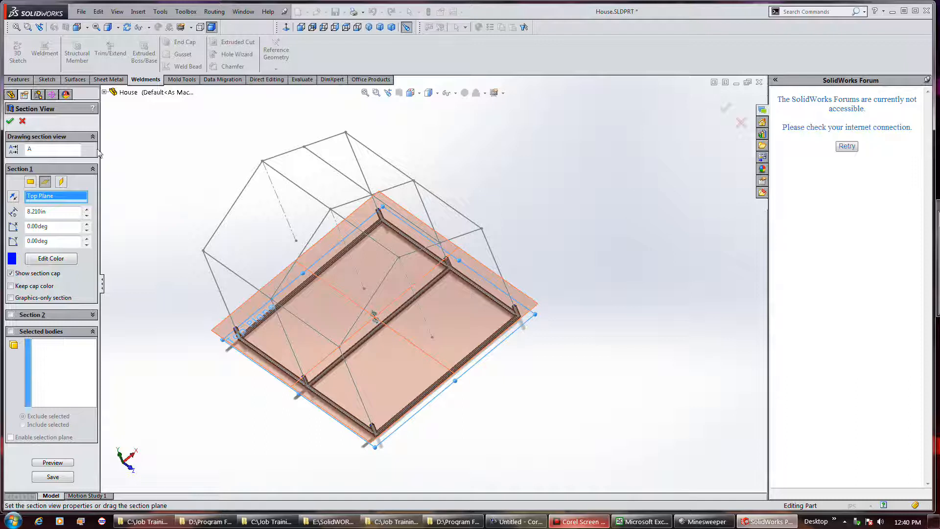
pyautogui.click(23, 123)
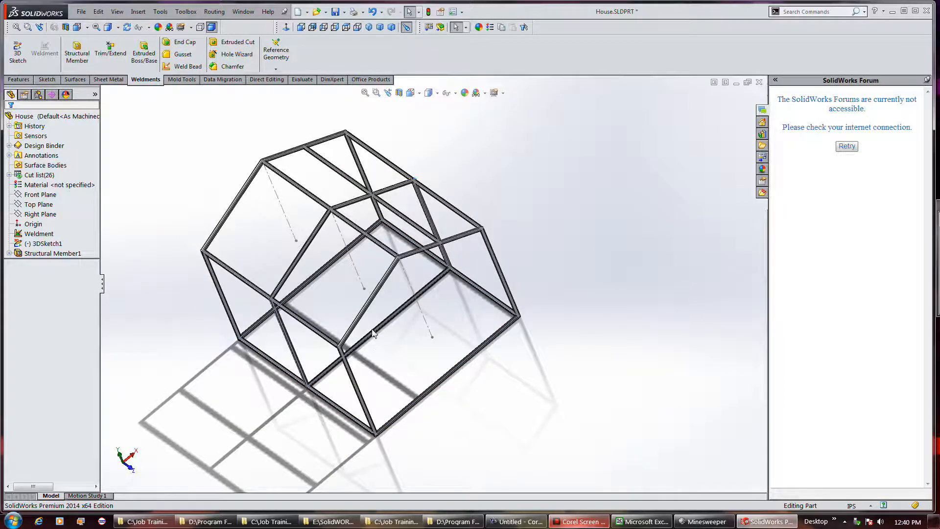
# Turn on perspective display for the whole frame
pyautogui.moveTo(367, 335); pyautogui.dragTo(384, 324, button='middle')
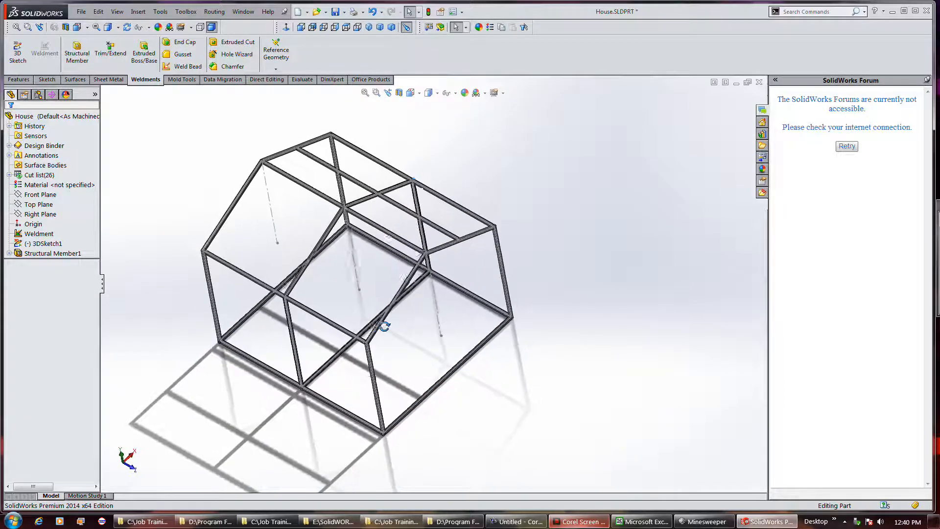
pyautogui.click(494, 92)
pyautogui.click(520, 138)
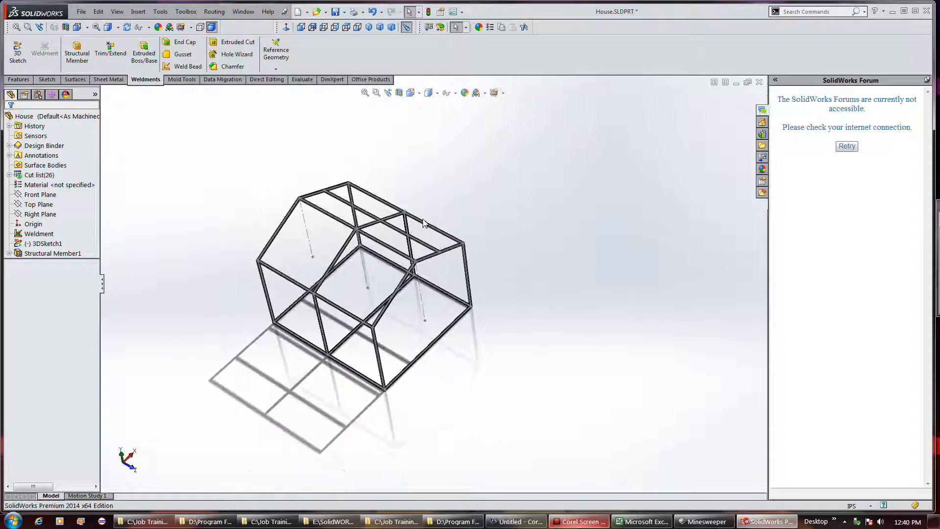
# Add a line to the frame's 3D sketch joining the midpoints of the front and rear left rafters, and exit the sketch
pyautogui.scroll(-3, 457, 259)
pyautogui.moveTo(411, 308); pyautogui.dragTo(527, 373, button='middle')
pyautogui.scroll(2, 529, 374)
pyautogui.scroll(-3, 439, 245)
pyautogui.moveTo(590, 322); pyautogui.dragTo(571, 319, button='middle')
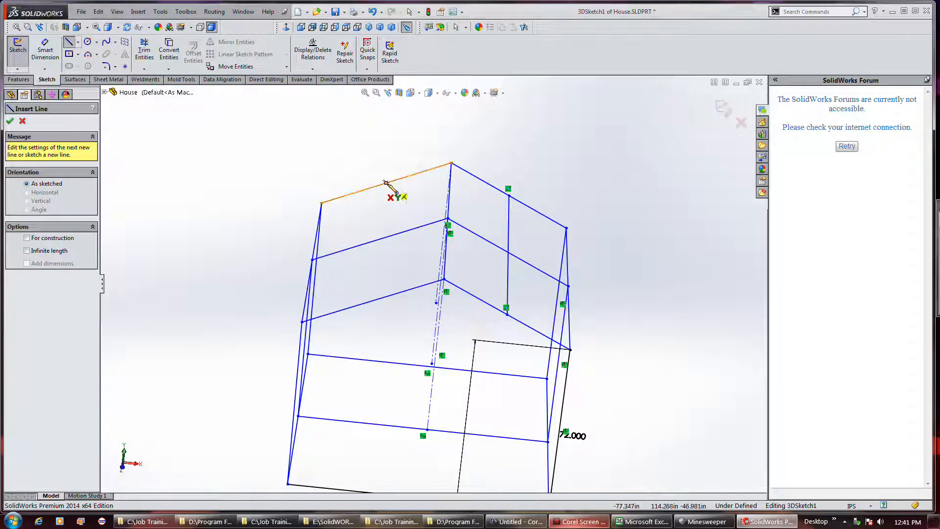
pyautogui.click(386, 184)
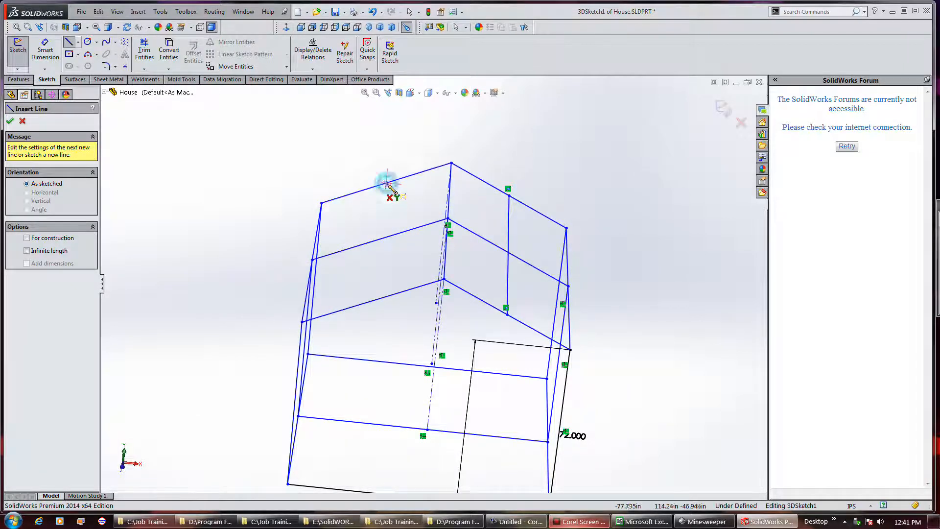
pyautogui.click(374, 300)
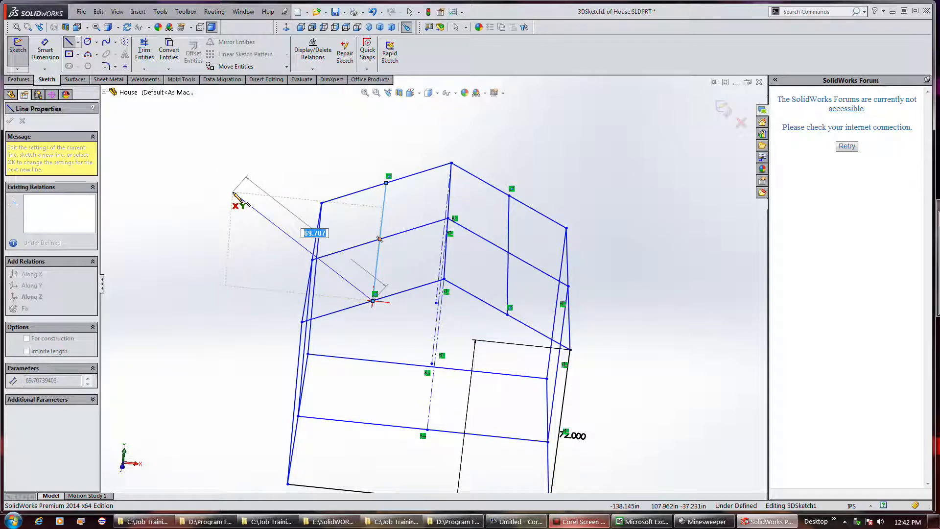
pyautogui.moveTo(233, 220); pyautogui.dragTo(229, 176, button='right')
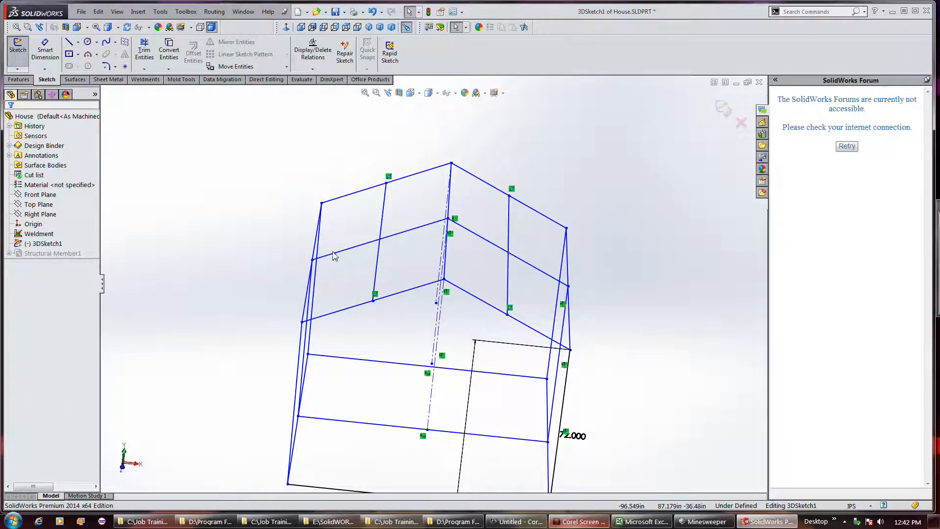
pyautogui.moveTo(273, 265)
pyautogui.mouseDown(button='middle')
pyautogui.moveTo(319, 277)
pyautogui.moveTo(278, 270)
pyautogui.mouseUp(button='middle')
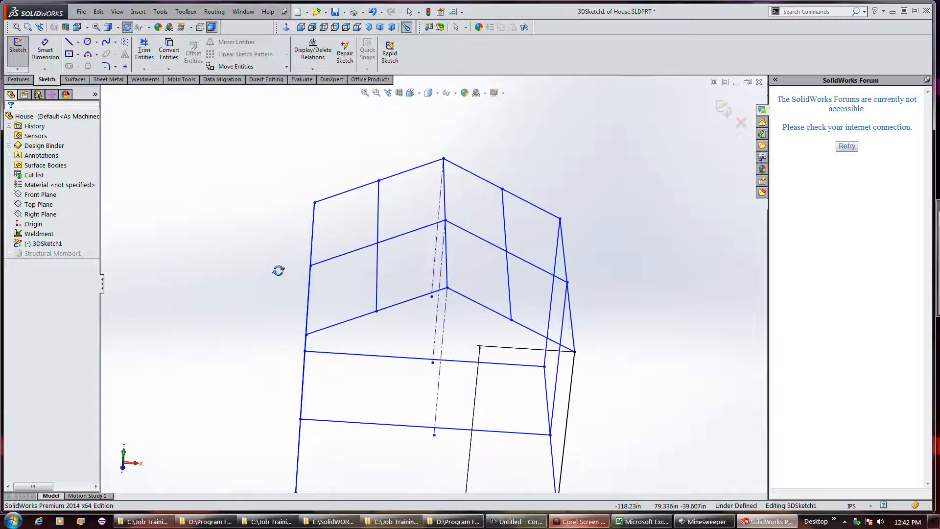
pyautogui.click(33, 244)
pyautogui.rightClick(34, 234)
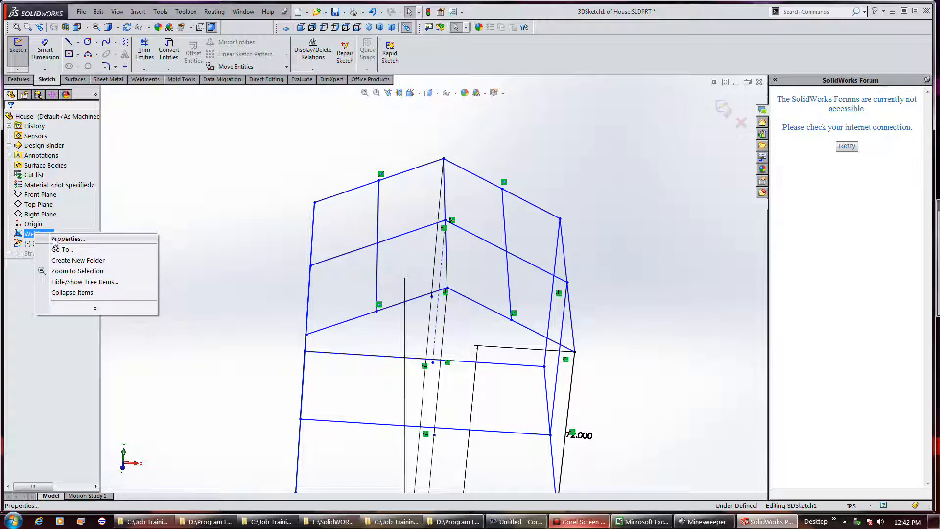
pyautogui.click(38, 322)
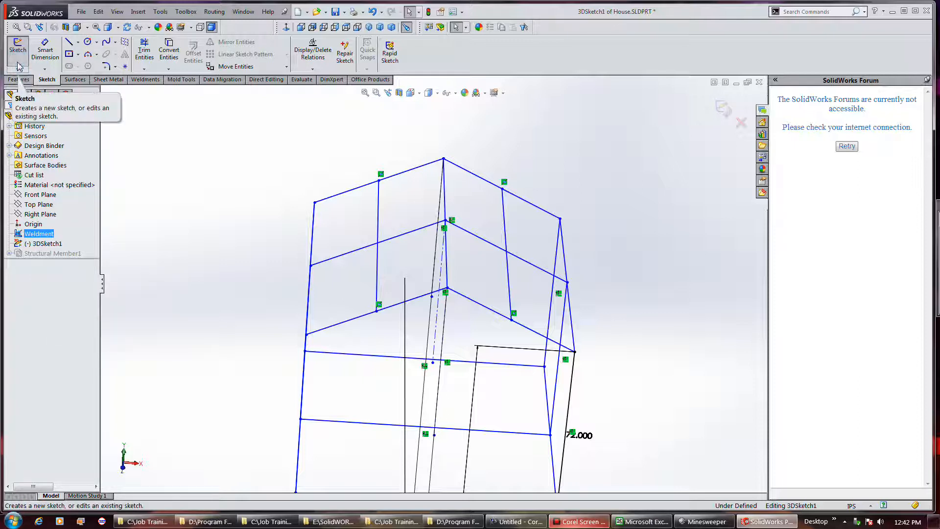
pyautogui.click(18, 66)
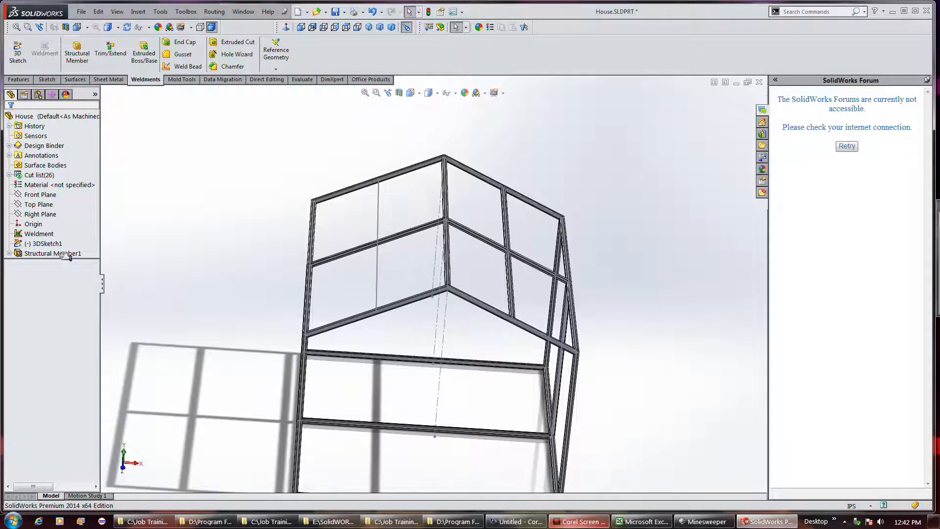
# Edit the existing structural member and add the left roof slope's mid-slope line as a new group of 2 x 2 x 0.25 square tube
pyautogui.rightClick(52, 243)
pyautogui.click(190, 243)
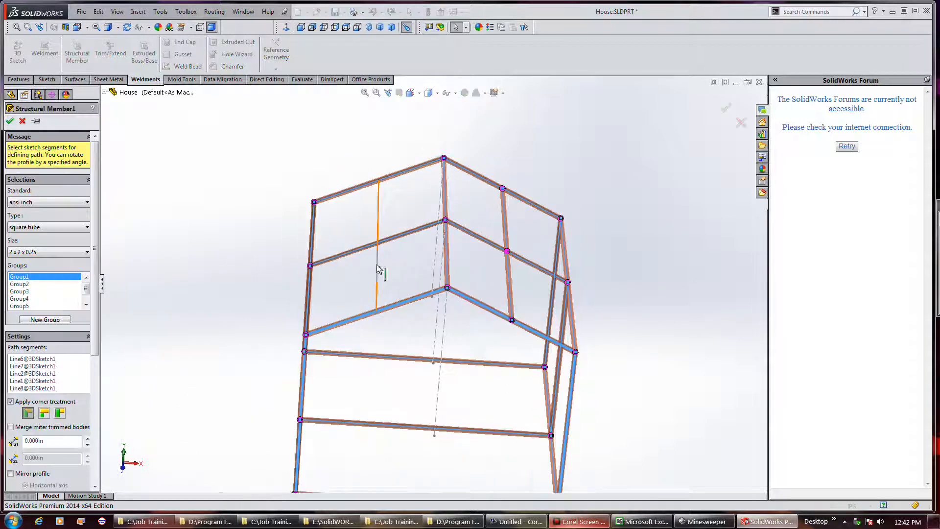
pyautogui.click(71, 318)
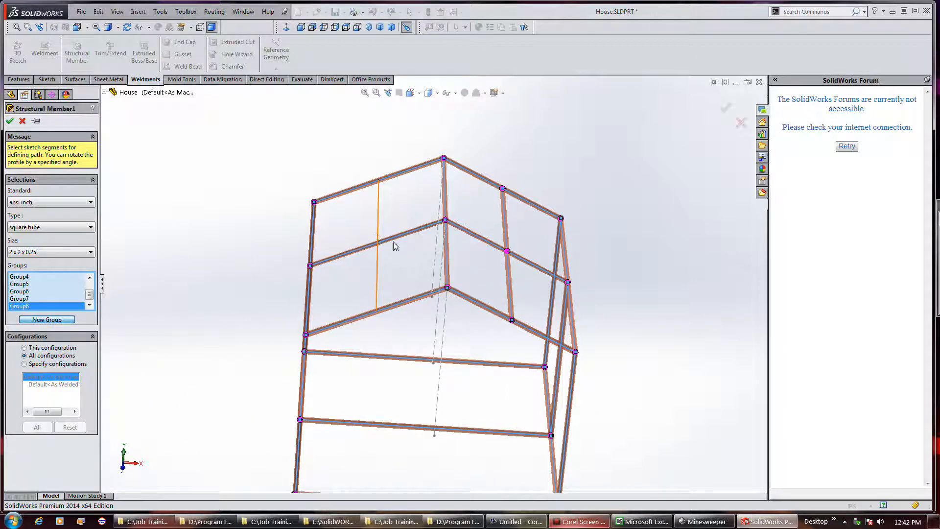
pyautogui.click(378, 269)
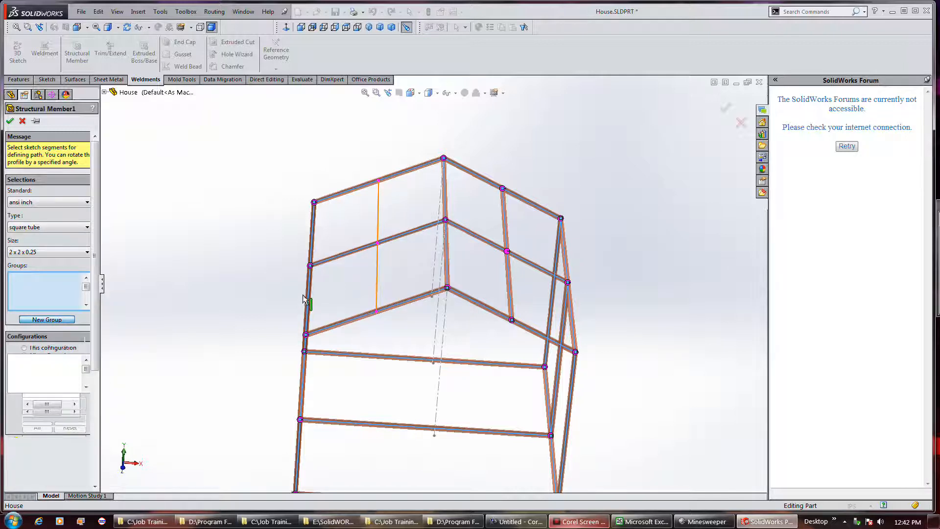
pyautogui.click(10, 122)
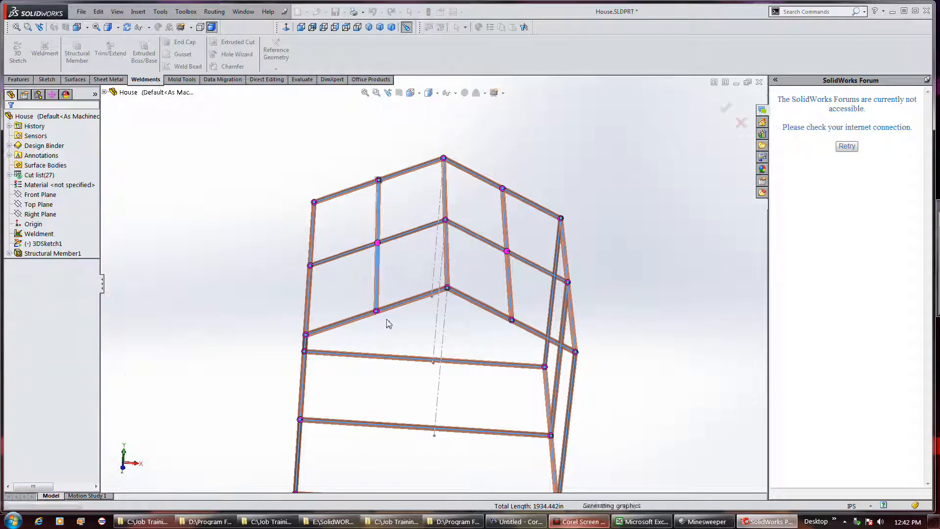
# Examine the joints where the left mid-slope purlin meets the front, middle and rear rafters
pyautogui.scroll(-10, 384, 316)
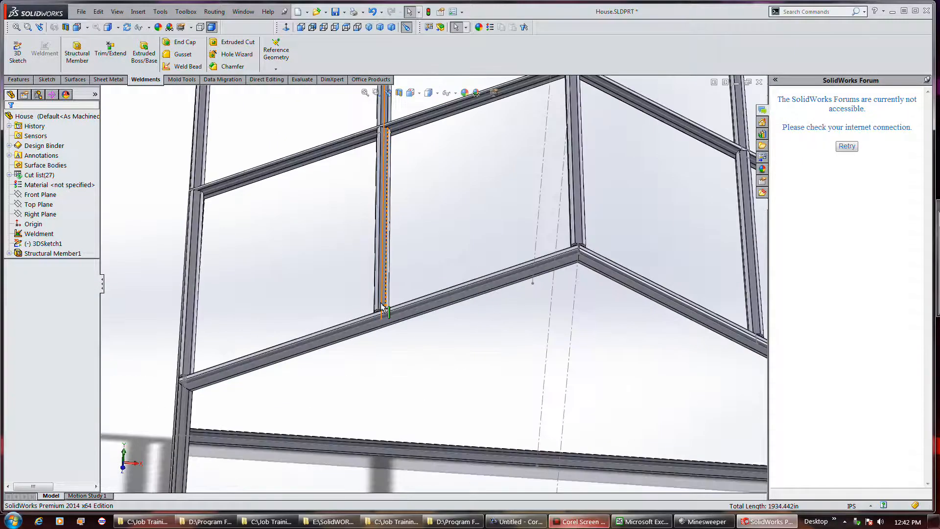
pyautogui.moveTo(466, 362); pyautogui.dragTo(474, 328, button='middle')
pyautogui.scroll(5, 475, 328)
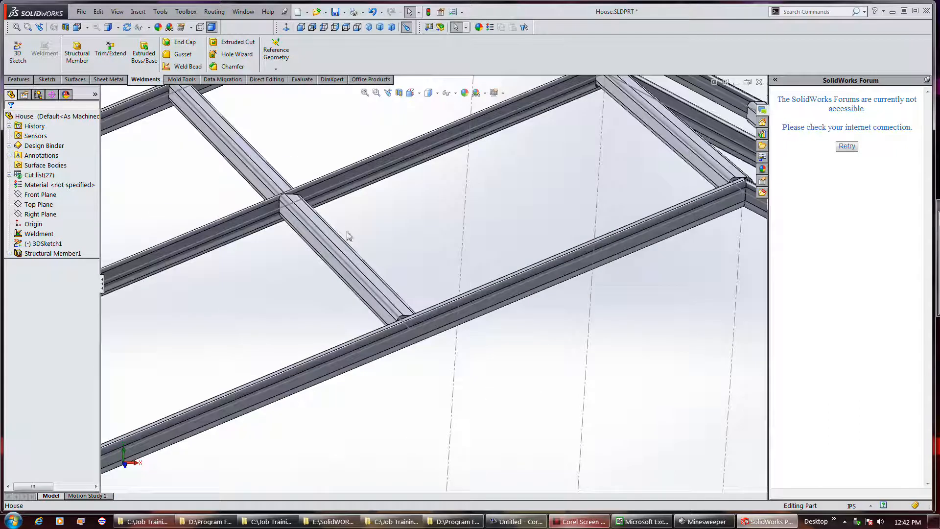
pyautogui.scroll(-6, 293, 203)
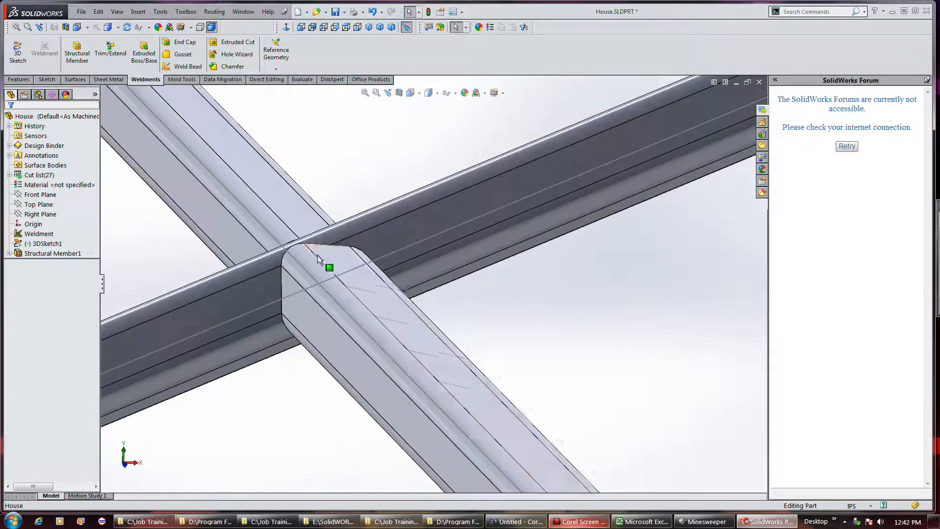
pyautogui.moveTo(341, 257); pyautogui.dragTo(310, 258, button='middle')
pyautogui.scroll(4, 247, 218)
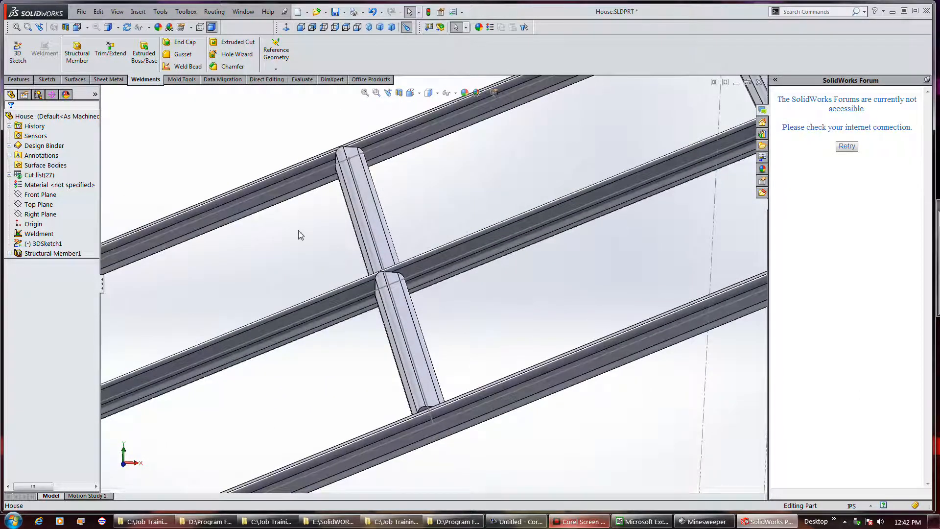
pyautogui.scroll(3, 300, 235)
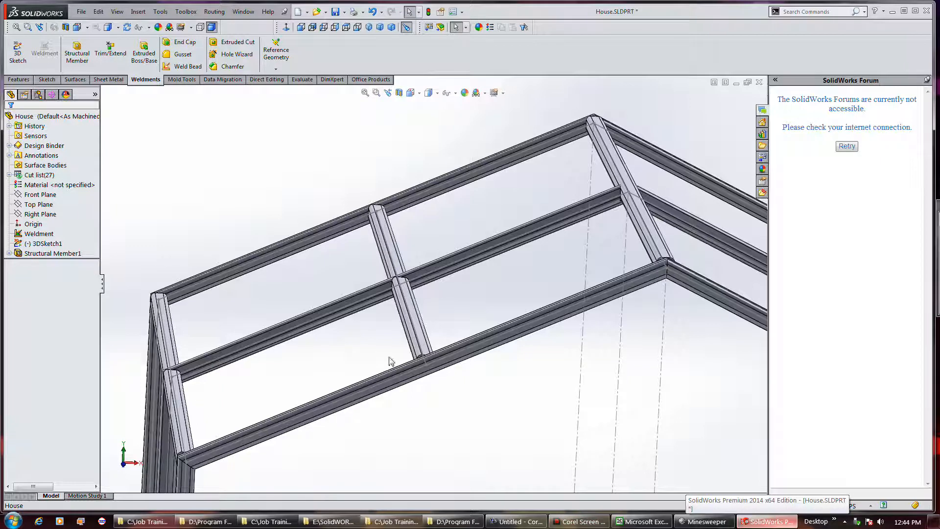
# Open the existing structural member for editing and make Group8, the left roof slope's mid-slope purlin, the active group
pyautogui.click(44, 254)
pyautogui.rightClick(45, 254)
pyautogui.press('Escape')
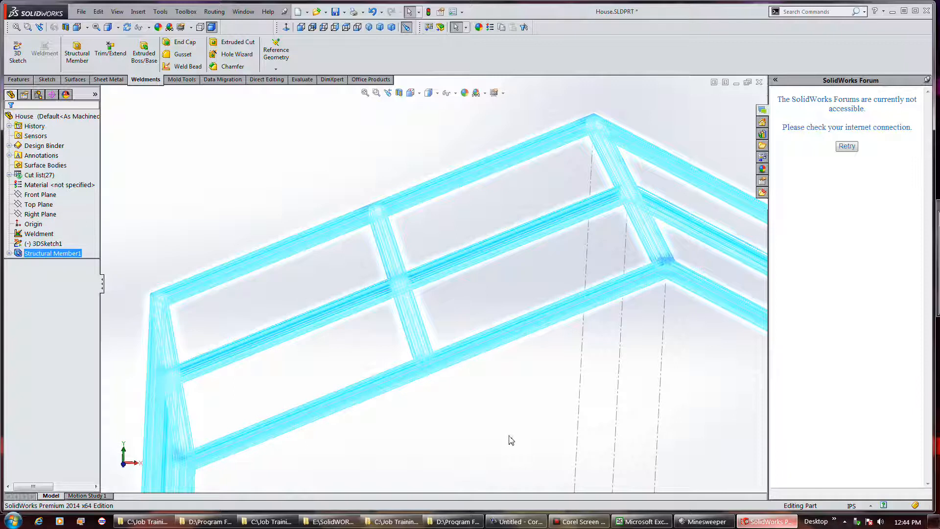
pyautogui.rightClick(43, 256)
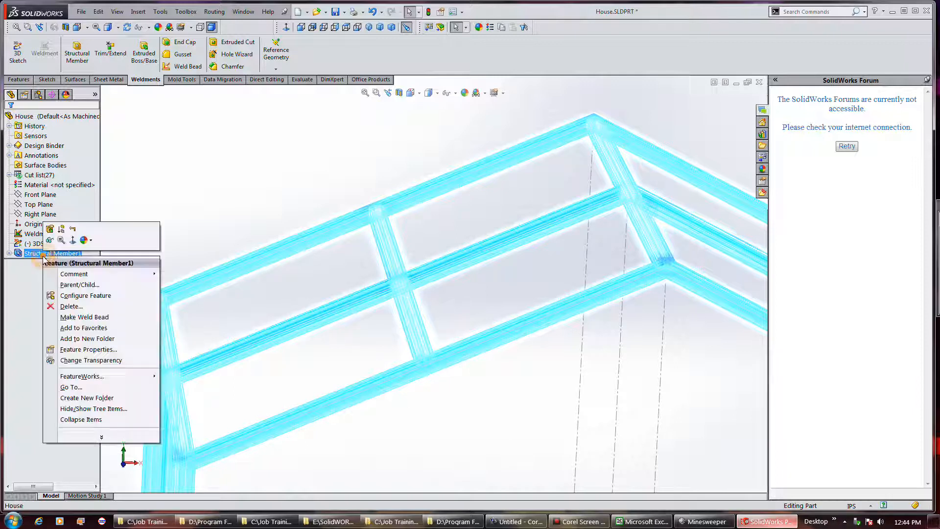
pyautogui.click(49, 229)
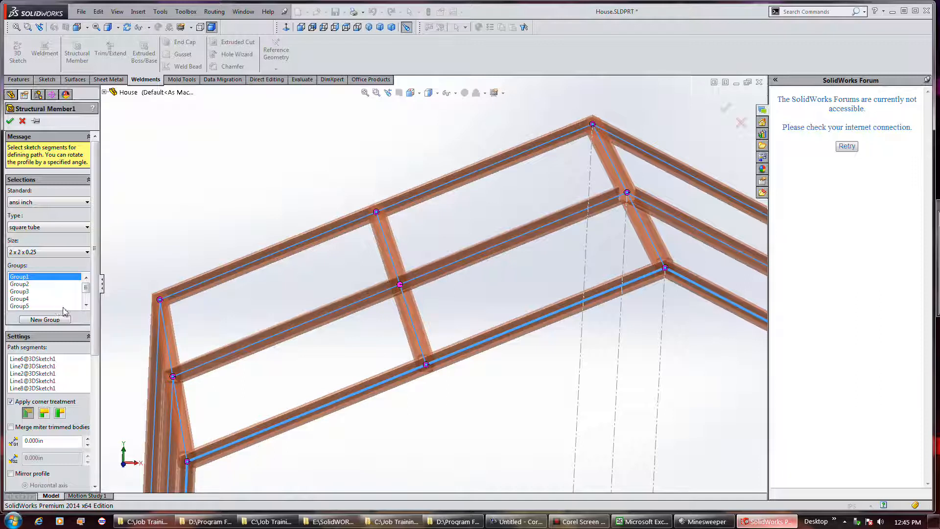
pyautogui.click(35, 285)
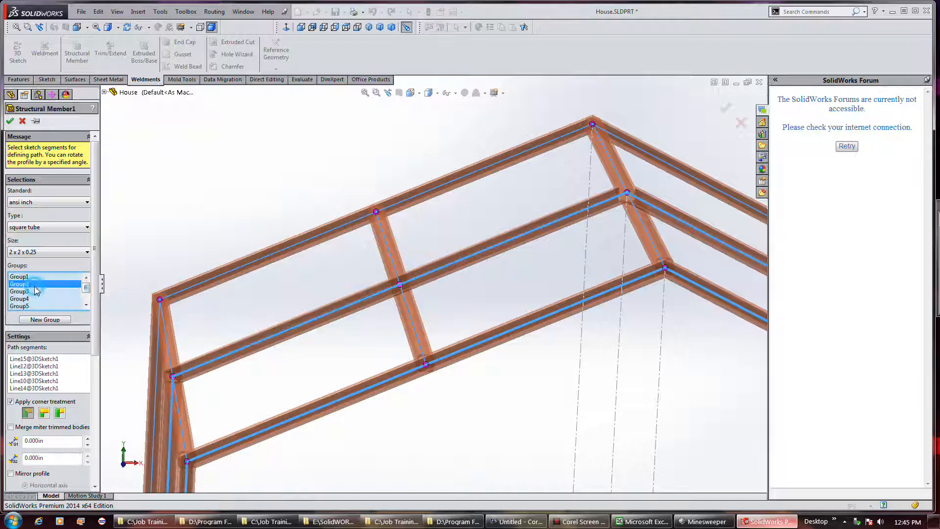
pyautogui.scroll(-1, 86, 289)
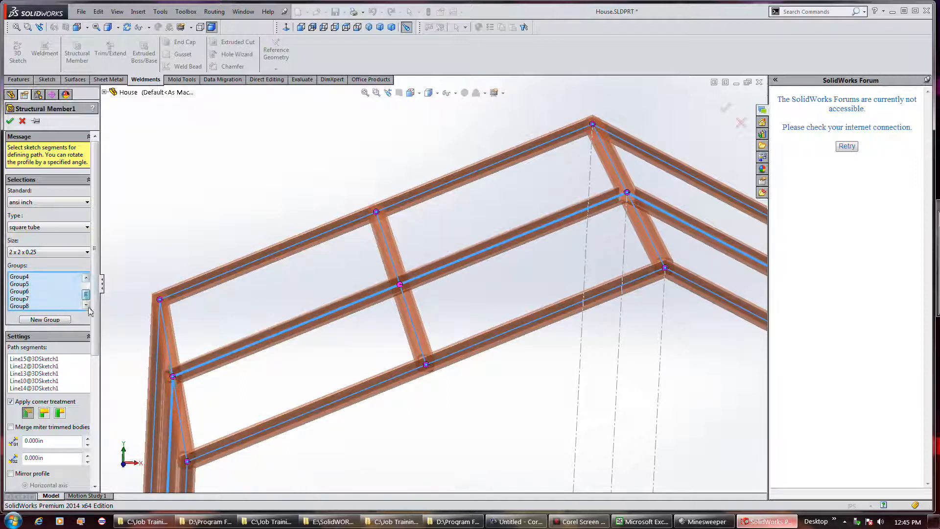
pyautogui.click(30, 306)
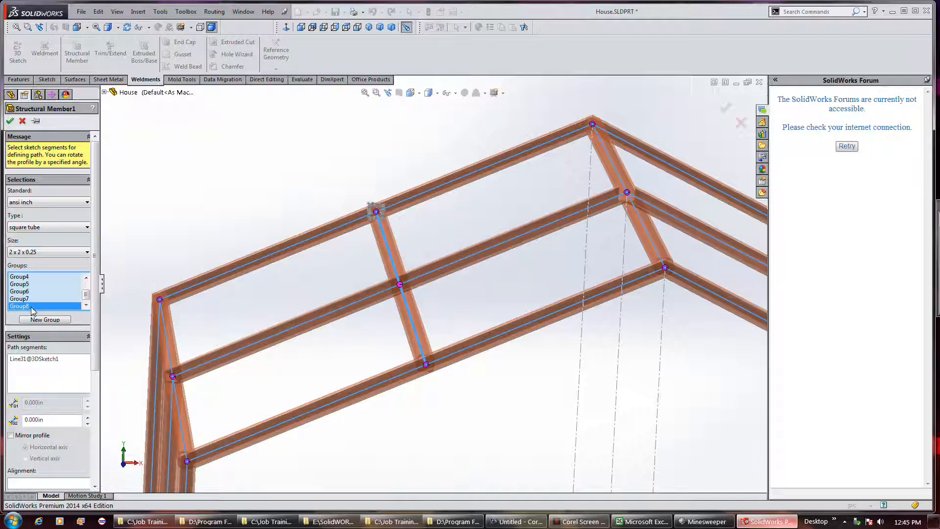
# Examine the end joints of the left mid-slope purlin and bring its profile sketch into close view with Locate Profile
pyautogui.scroll(-5, 384, 206)
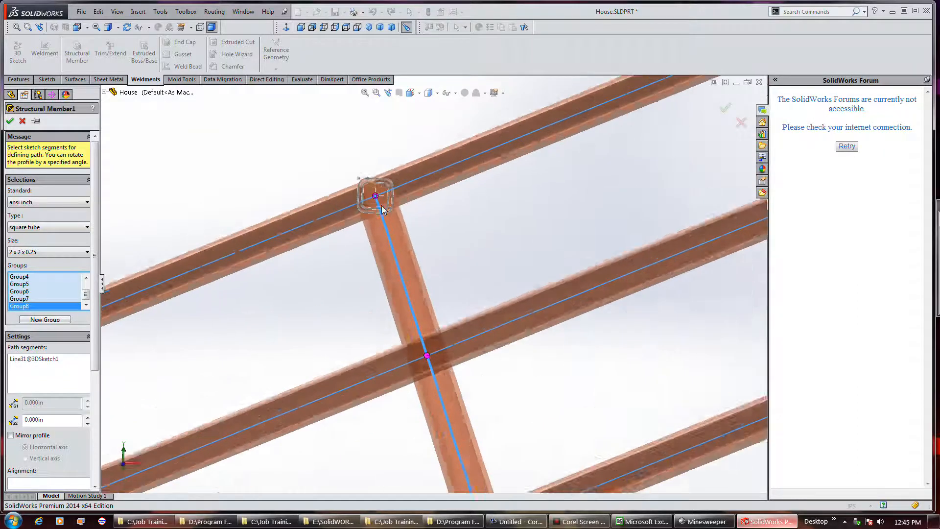
pyautogui.scroll(2, 382, 205)
pyautogui.scroll(3, 383, 209)
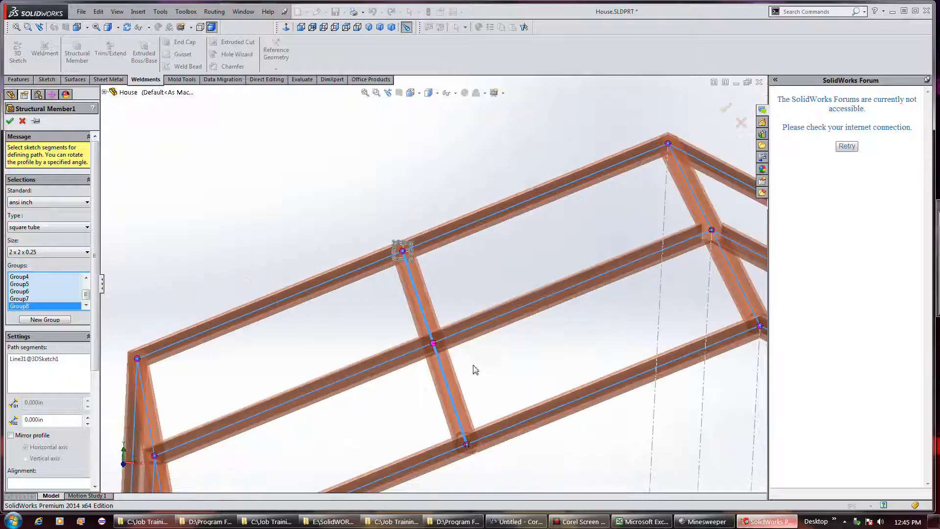
pyautogui.scroll(-4, 477, 448)
pyautogui.scroll(2, 484, 434)
pyautogui.scroll(-4, 486, 440)
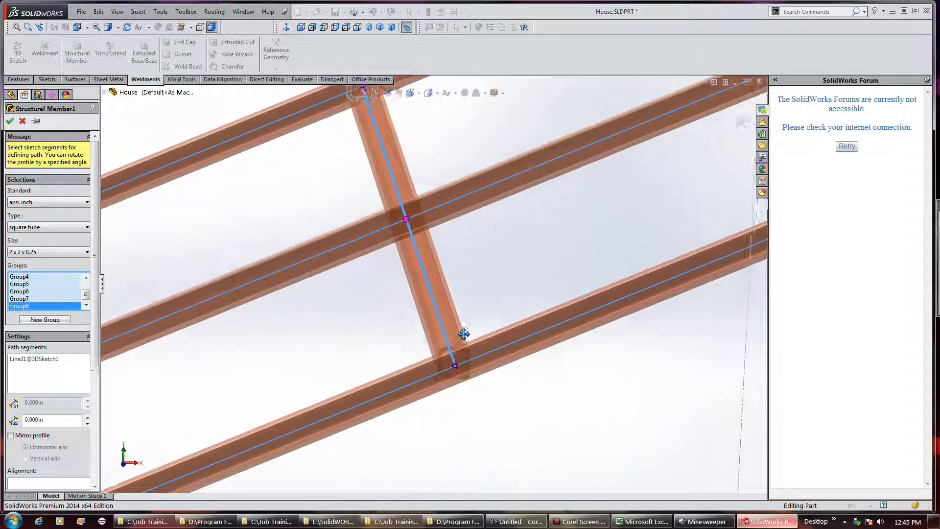
pyautogui.scroll(-2, 486, 395)
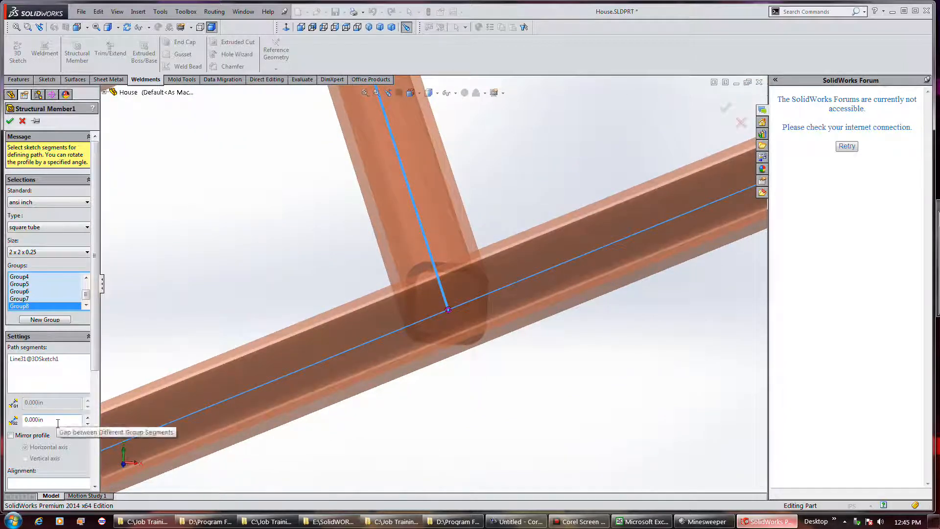
pyautogui.scroll(-3, 57, 424)
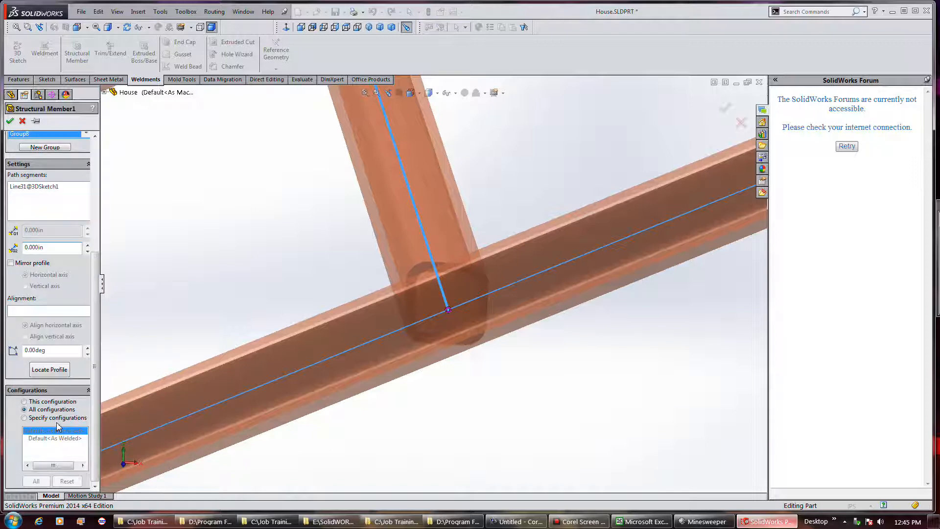
pyautogui.click(57, 352)
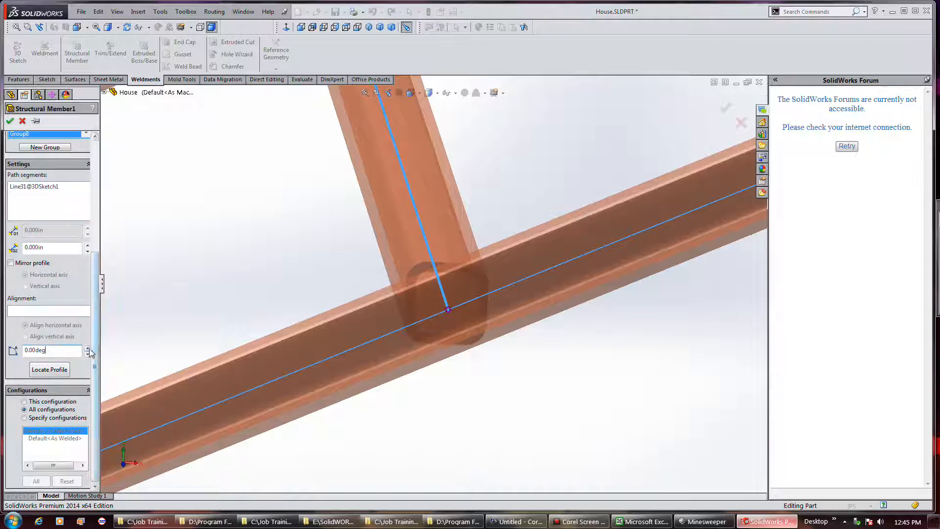
pyautogui.doubleClick(65, 352)
pyautogui.scroll(3, 65, 355)
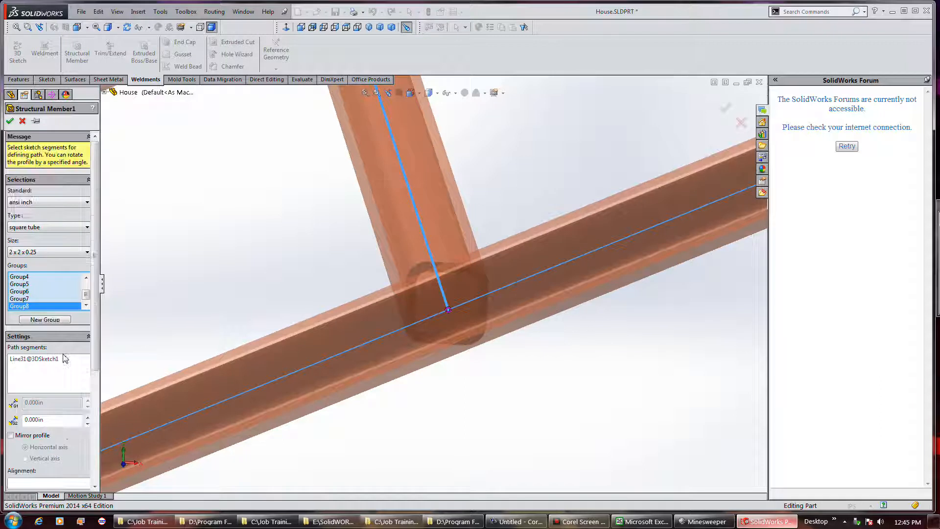
pyautogui.scroll(-3, 64, 359)
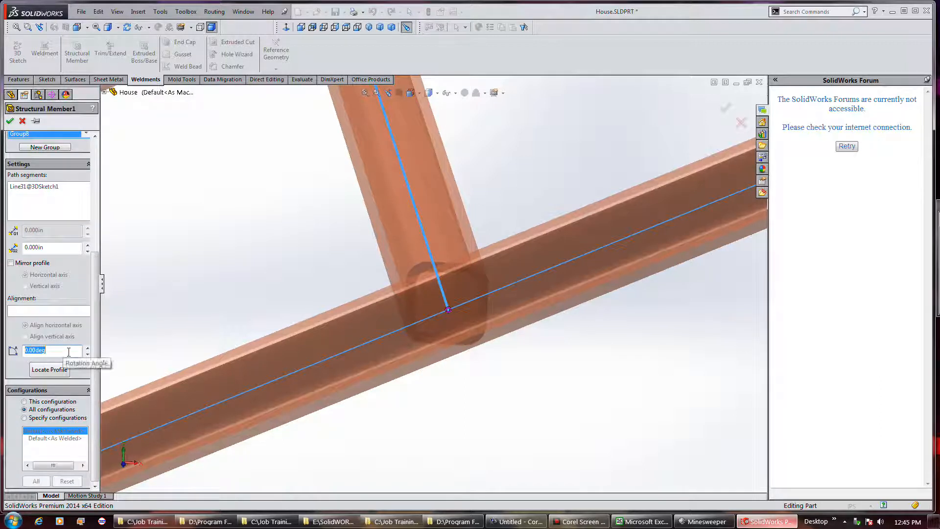
pyautogui.scroll(3, 68, 351)
pyautogui.scroll(-3, 68, 352)
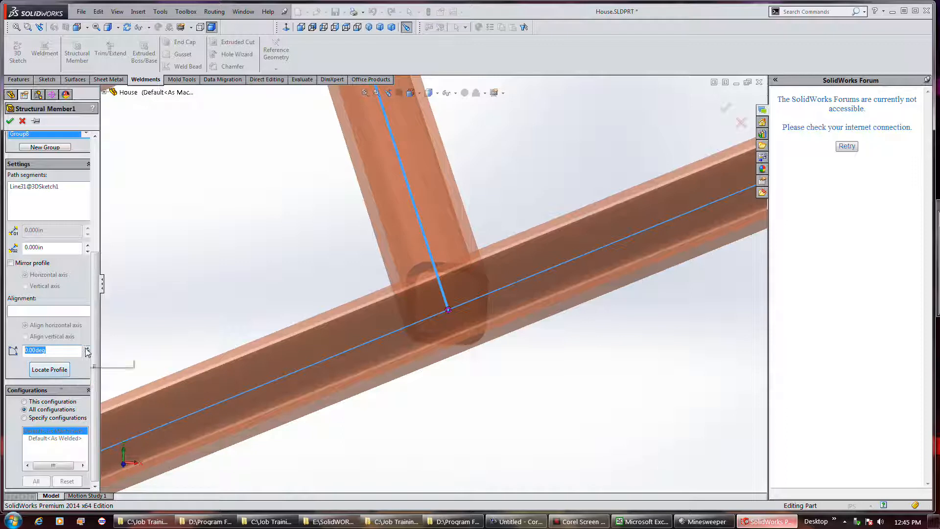
pyautogui.click(59, 374)
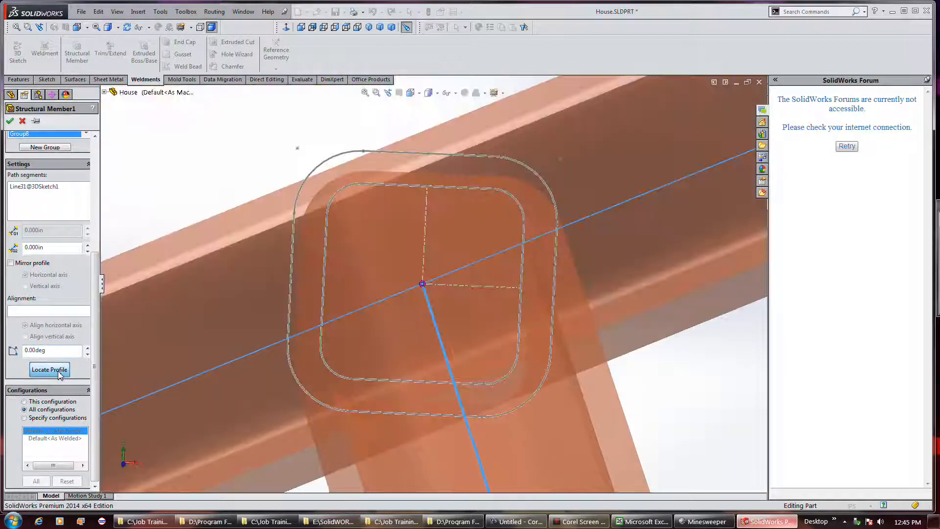
# Try turning the left mid-slope purlin's profile in small increments, including a rotation angle of 7 degrees
pyautogui.click(87, 347)
pyautogui.click(87, 348)
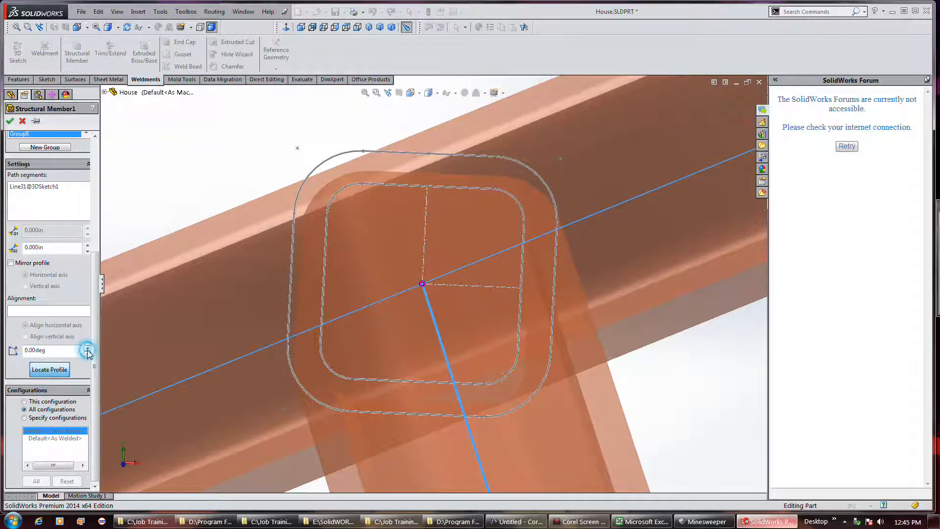
pyautogui.click(88, 348)
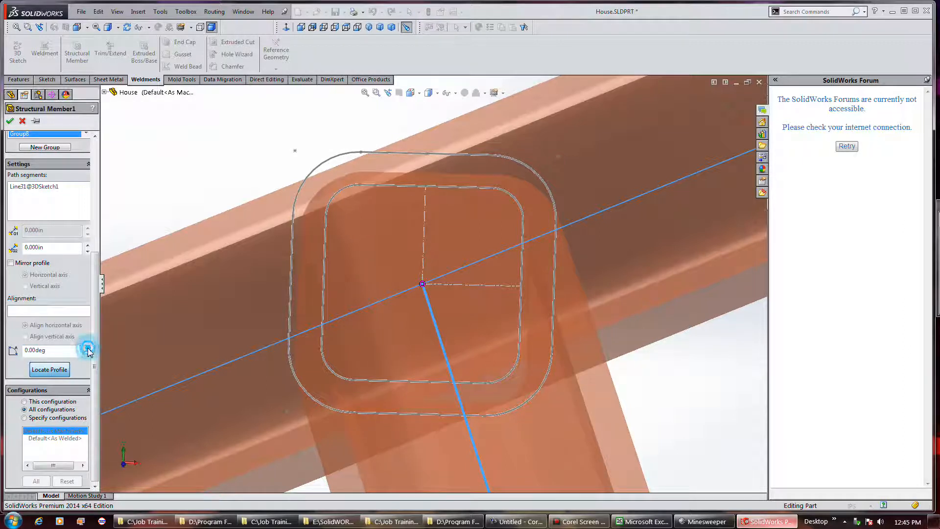
pyautogui.click(88, 354)
pyautogui.click(62, 351)
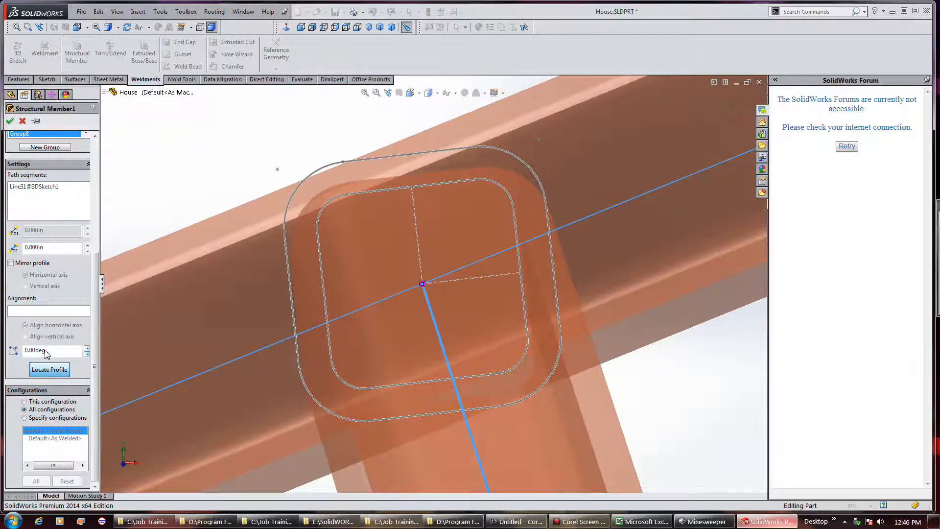
pyautogui.doubleClick(45, 351)
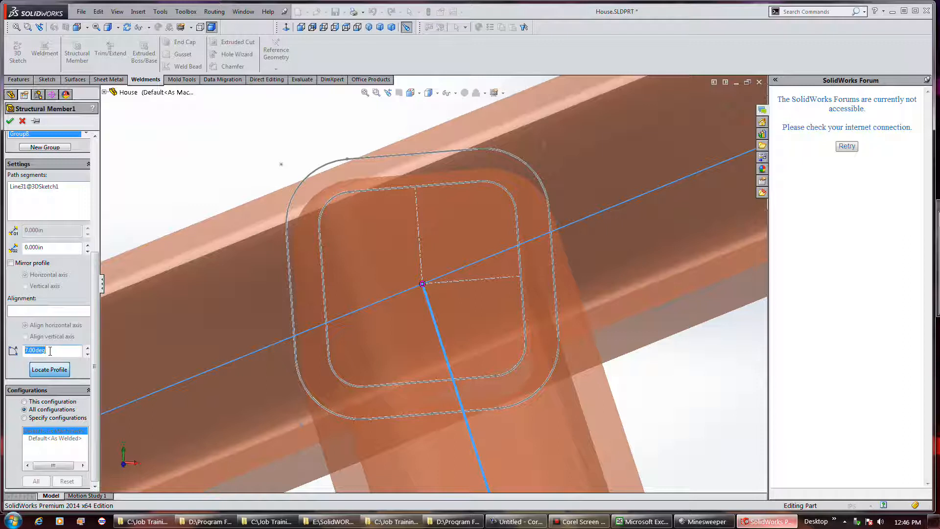
# Set the rotation angle of the left mid-slope purlin's profile to 15 degrees and adjust it to 25 degrees
pyautogui.click(52, 352)
pyautogui.moveTo(52, 352); pyautogui.dragTo(25, 351)
pyautogui.write('15')
pyautogui.press('Return')
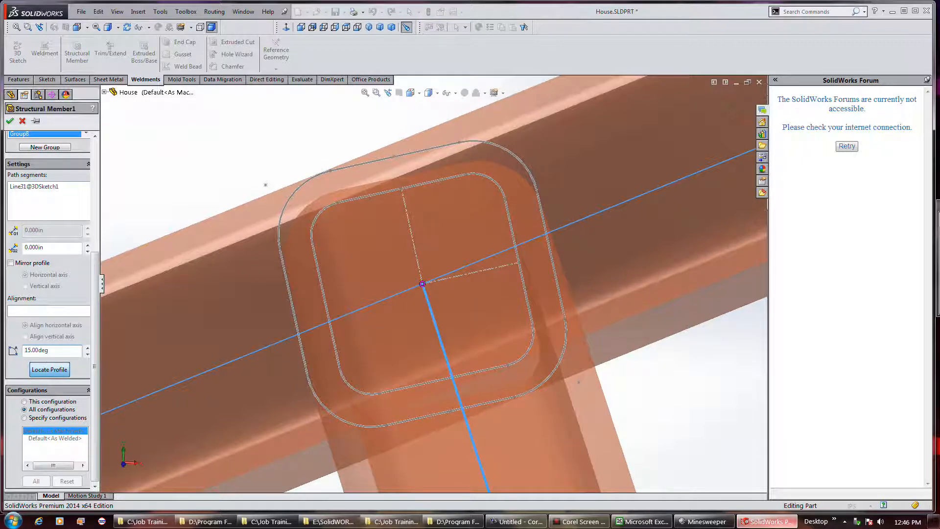
pyautogui.press('Delete')
pyautogui.write('2')
pyautogui.press('Return')
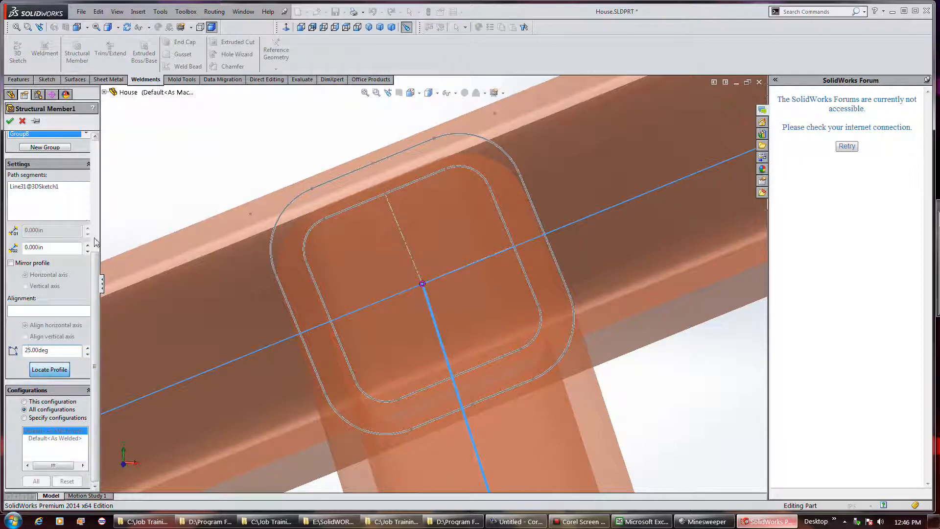
# Examine the right roof slope's mid-slope purlin and go through the member groups to find the one that contains it
pyautogui.scroll(5, 94, 276)
pyautogui.scroll(4, 302, 276)
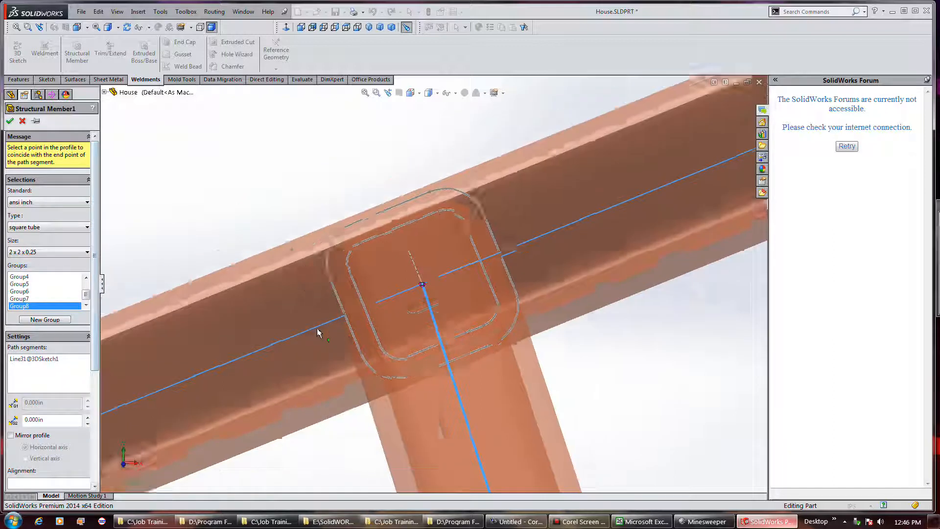
pyautogui.scroll(6, 301, 276)
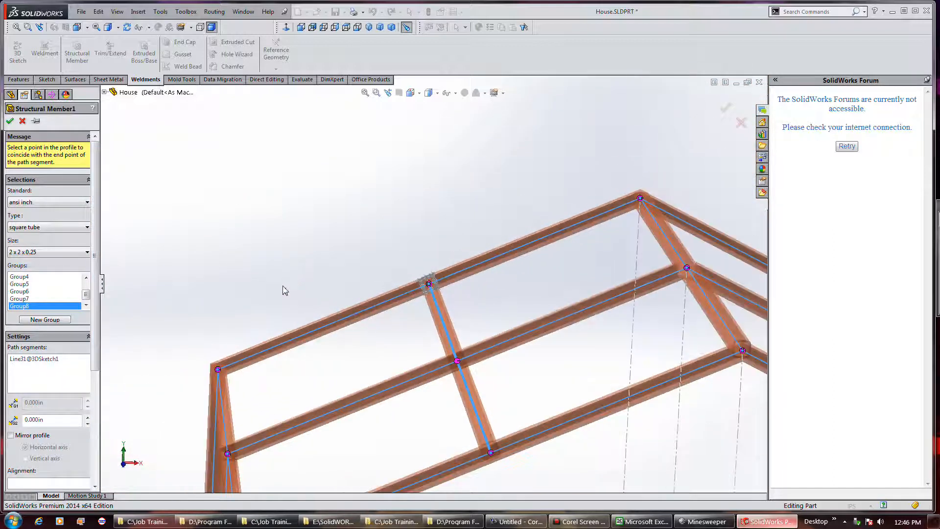
pyautogui.scroll(-6, 621, 324)
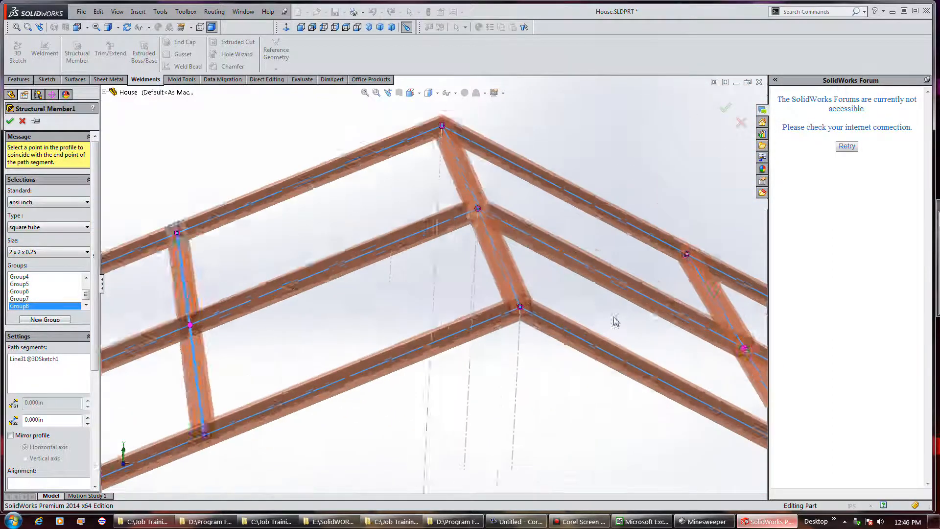
pyautogui.scroll(6, 550, 312)
pyautogui.scroll(-6, 644, 361)
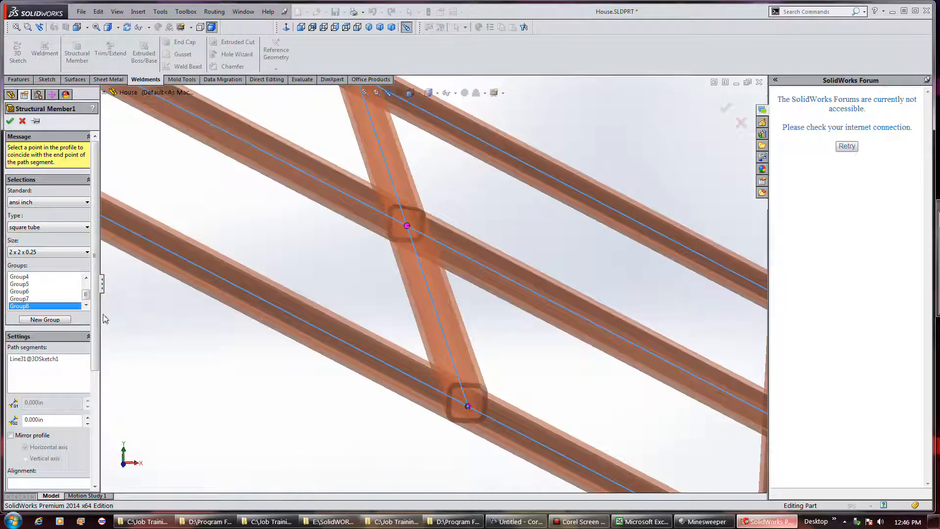
pyautogui.click(42, 299)
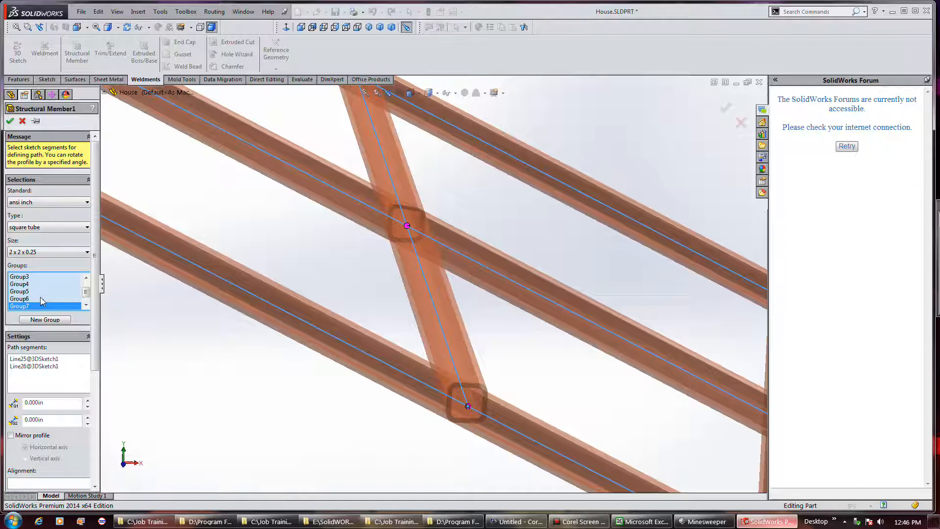
pyautogui.click(32, 299)
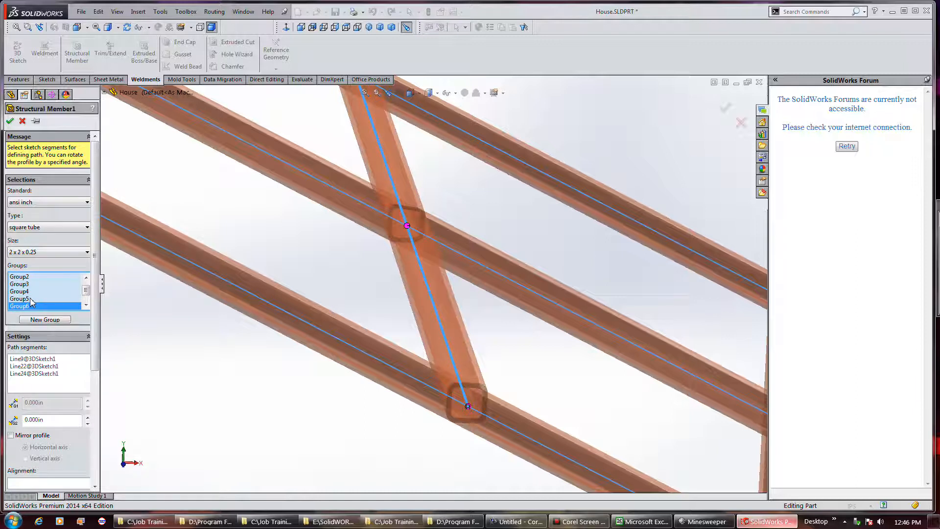
pyautogui.scroll(4, 260, 307)
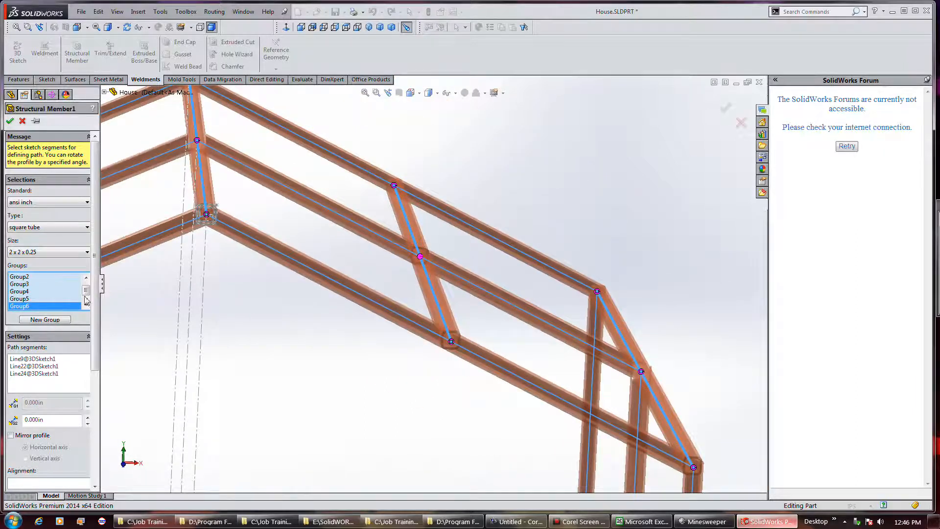
pyautogui.click(28, 300)
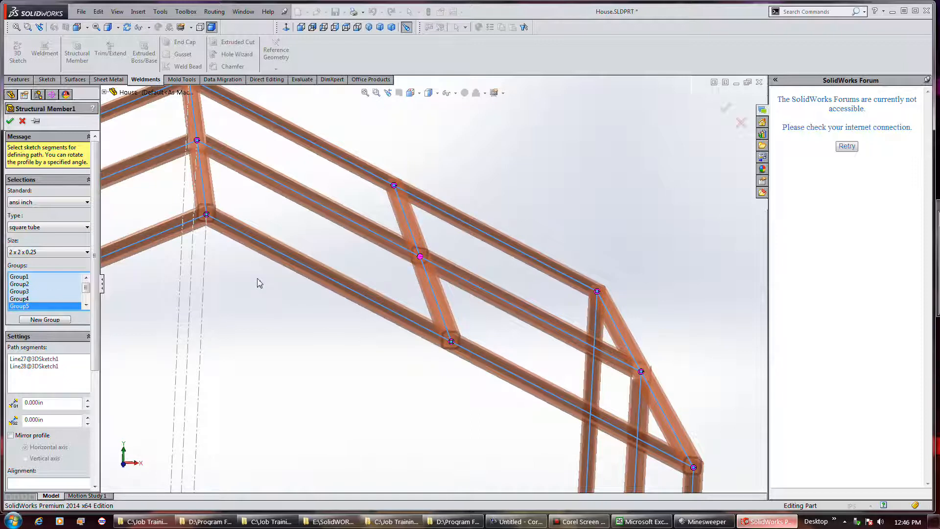
pyautogui.click(32, 299)
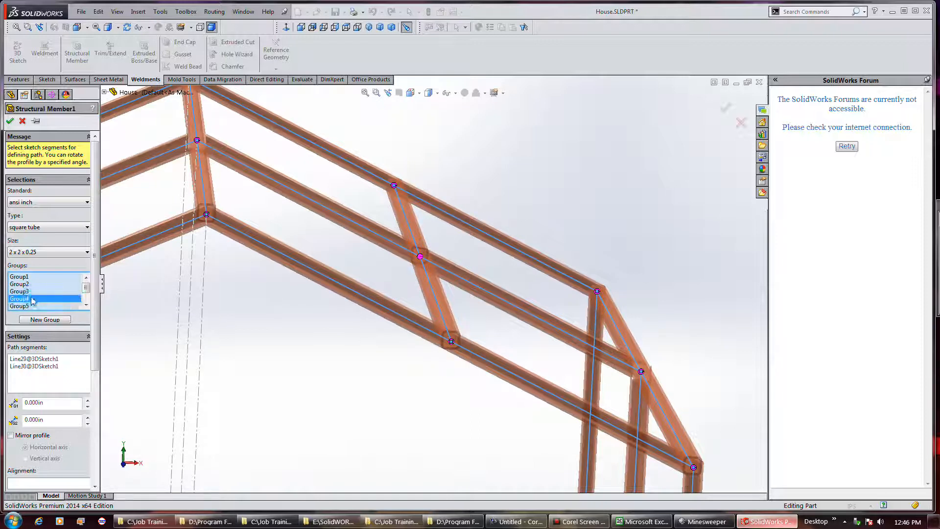
# Remove the right mid-slope purlin's line from its shared group and add it as a separate new group of 2 x 2 x 0.25 square tube
pyautogui.click(433, 293)
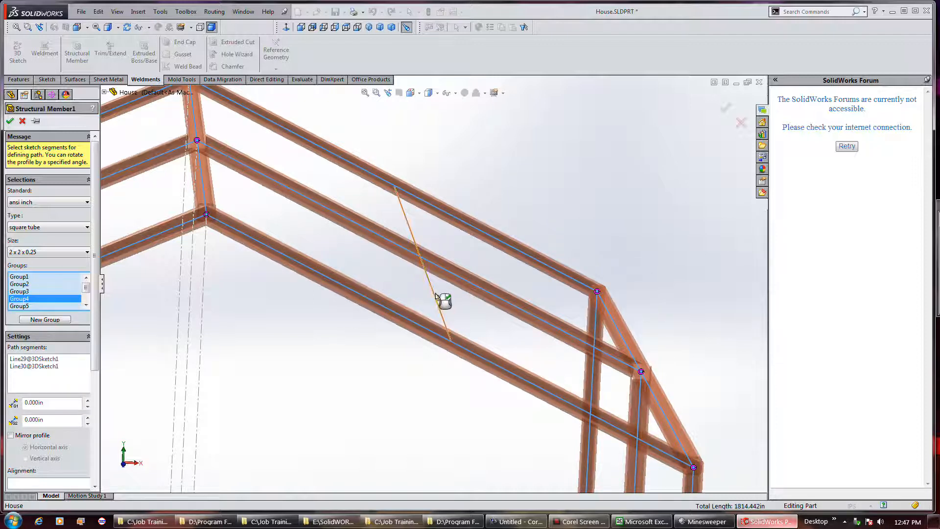
pyautogui.click(437, 296)
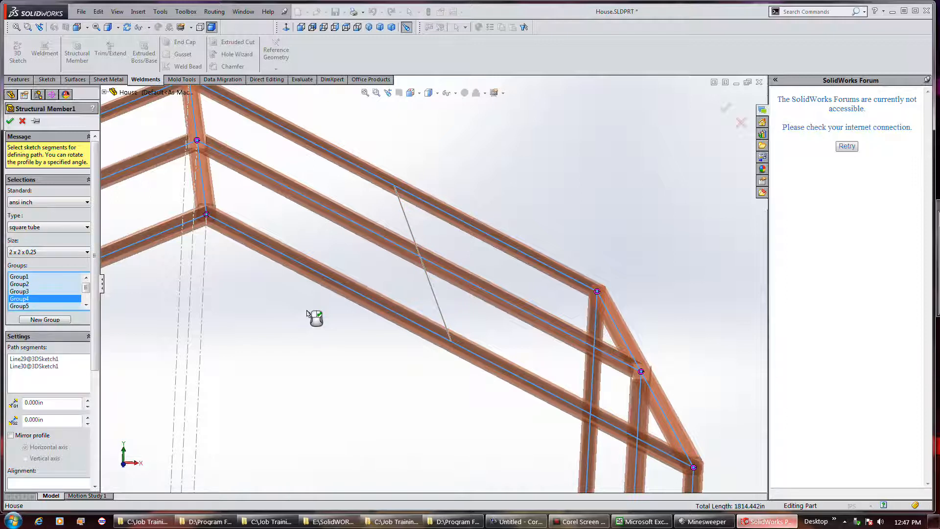
pyautogui.click(434, 300)
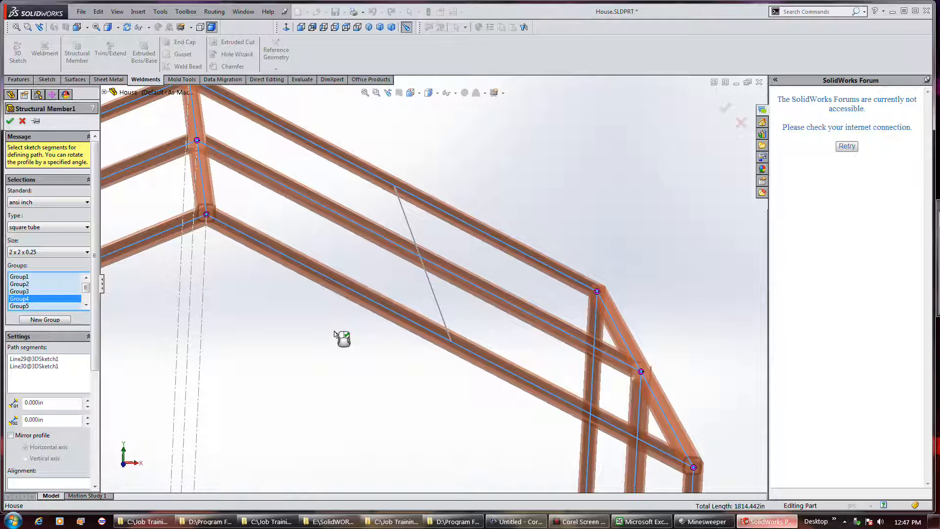
pyautogui.click(45, 319)
pyautogui.click(435, 296)
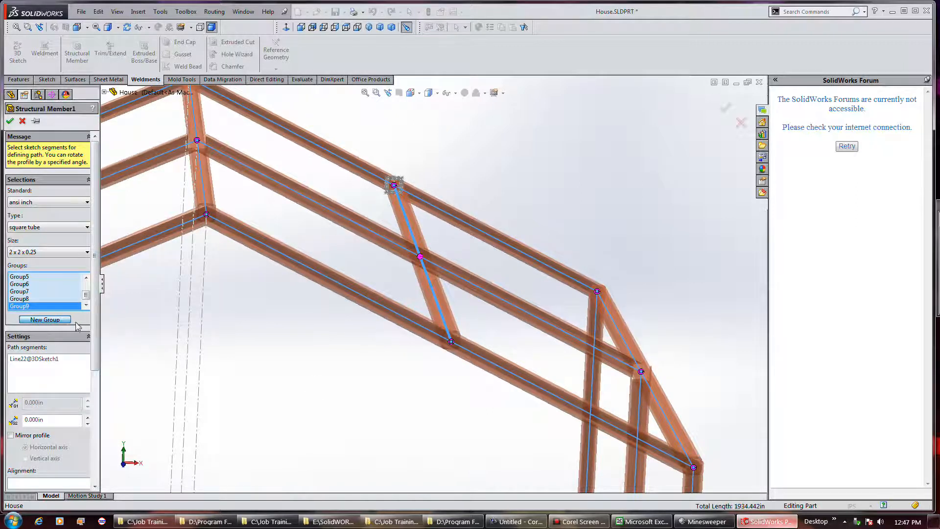
# Try rotating the right mid-slope purlin's profile by 25 degrees and by -25 degrees
pyautogui.scroll(-3, 434, 332)
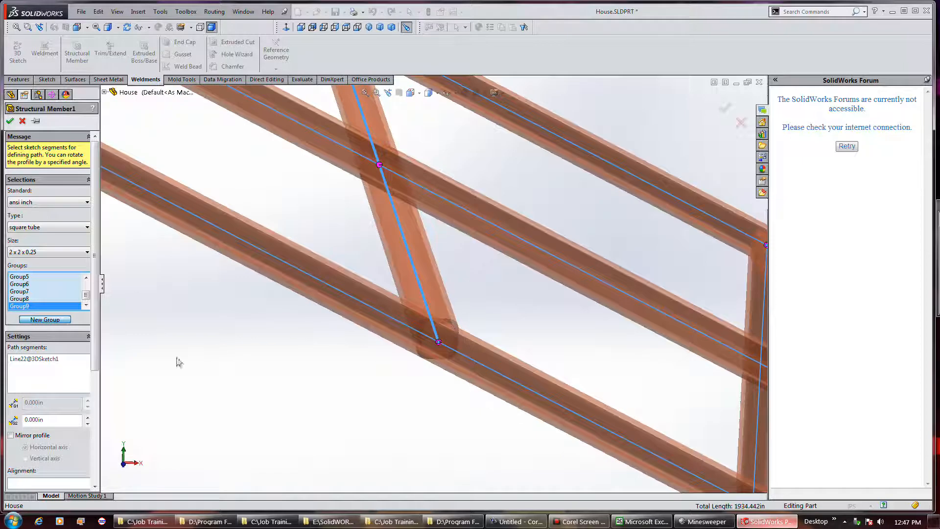
pyautogui.moveTo(95, 357); pyautogui.dragTo(104, 477)
pyautogui.doubleClick(61, 354)
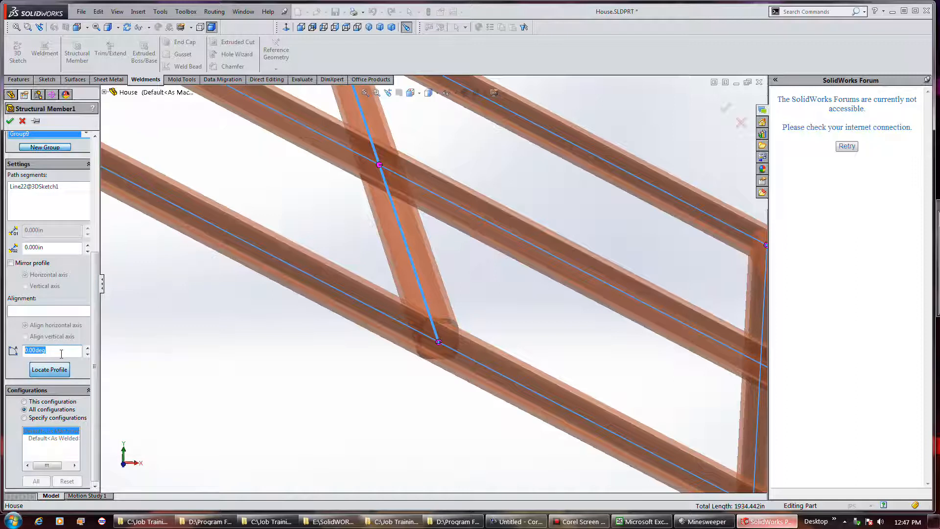
pyautogui.write('25')
pyautogui.press('Return')
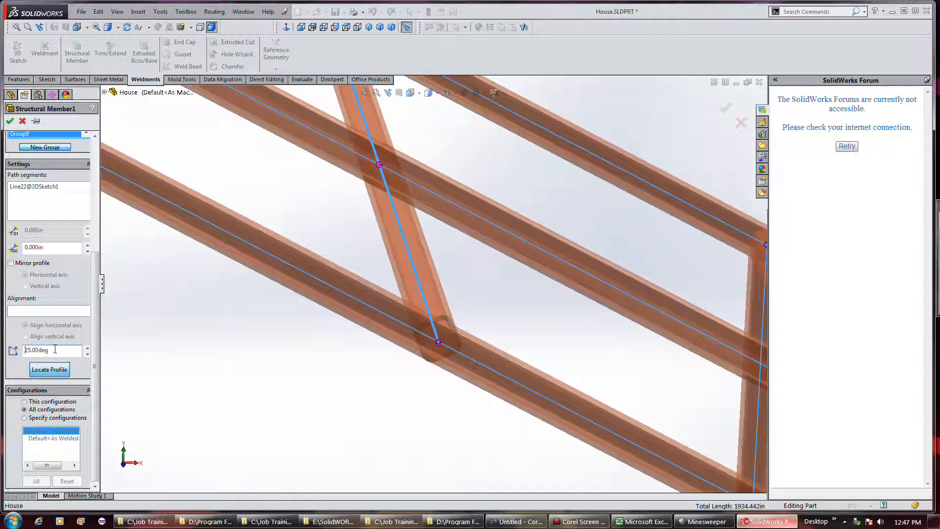
pyautogui.write('-')
pyautogui.press('Return')
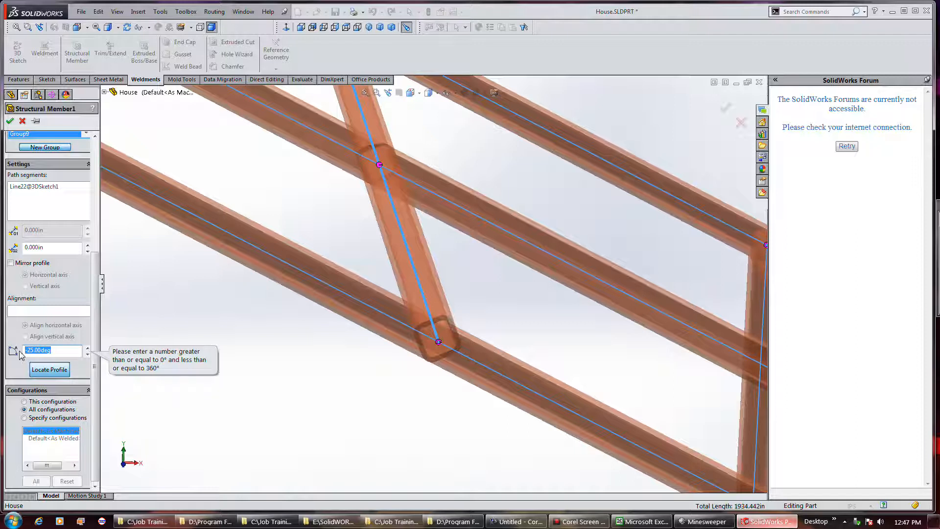
# Set the rotation angle of the right mid-slope purlin's profile to 335 degrees
pyautogui.write('335')
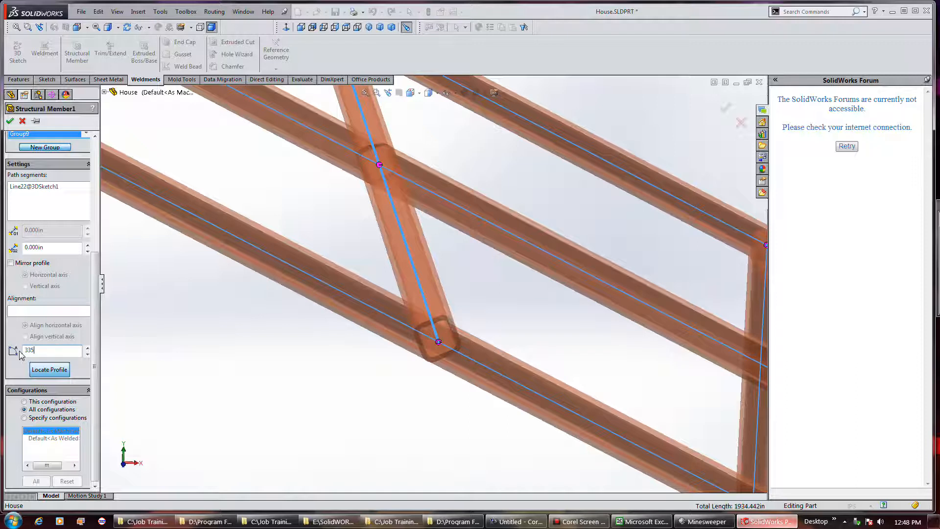
pyautogui.press('Return')
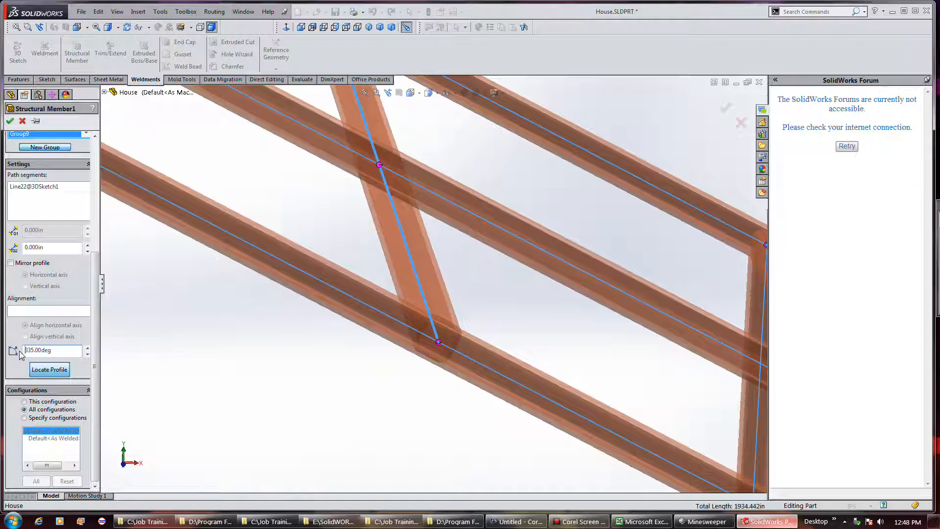
pyautogui.scroll(5, 241, 338)
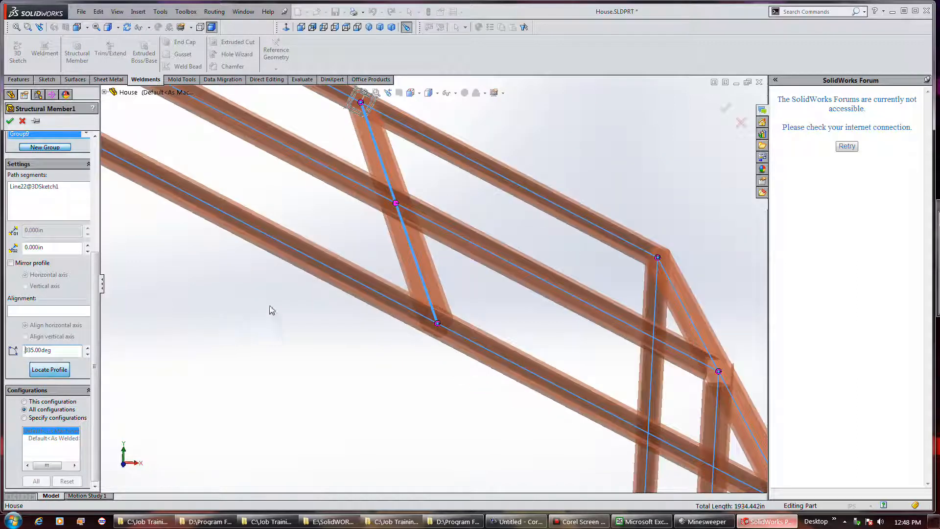
# Examine the middle frame's right eave joint and go through the member groups to find the one that contains that frame
pyautogui.scroll(-3, 689, 358)
pyautogui.moveTo(679, 356); pyautogui.dragTo(622, 372, button='middle')
pyautogui.scroll(-2, 621, 371)
pyautogui.scroll(2, 327, 341)
pyautogui.scroll(-5, 167, 331)
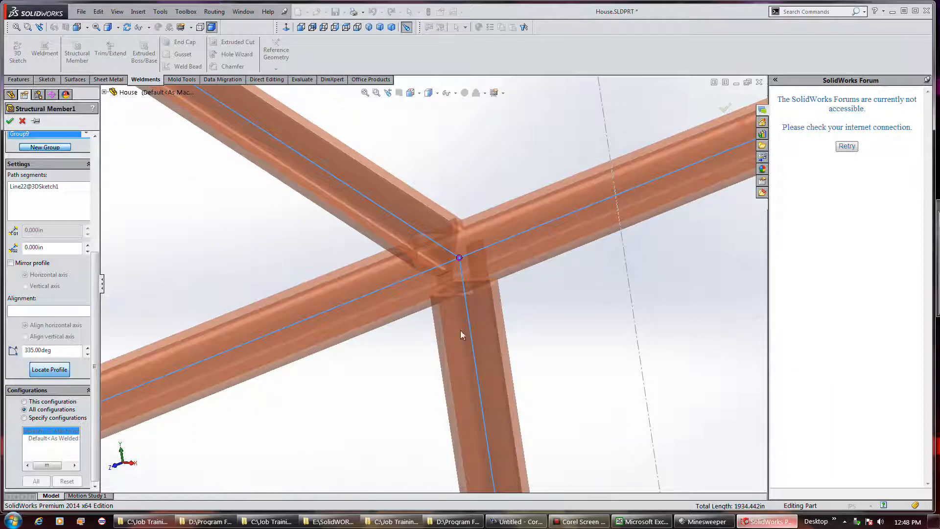
pyautogui.moveTo(537, 355); pyautogui.dragTo(529, 361, button='middle')
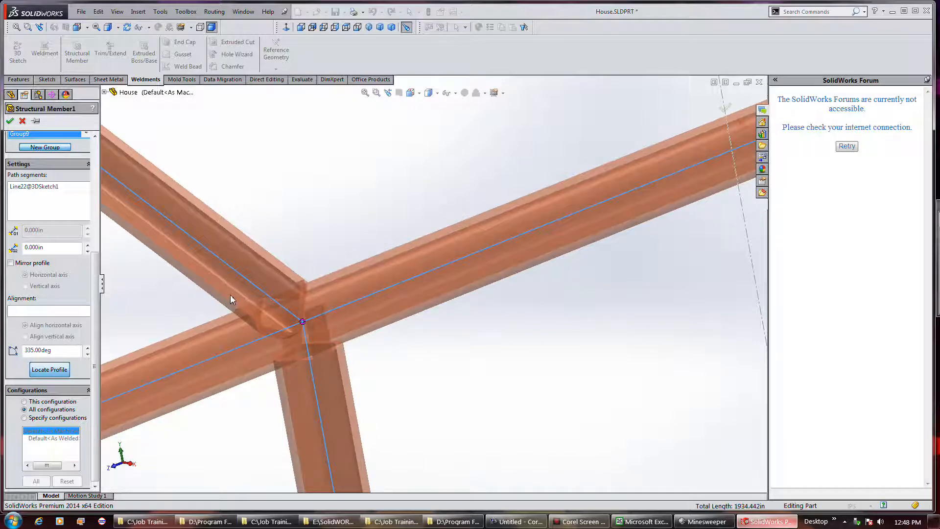
pyautogui.click(201, 284)
pyautogui.moveTo(93, 325); pyautogui.dragTo(113, 216)
pyautogui.click(31, 297)
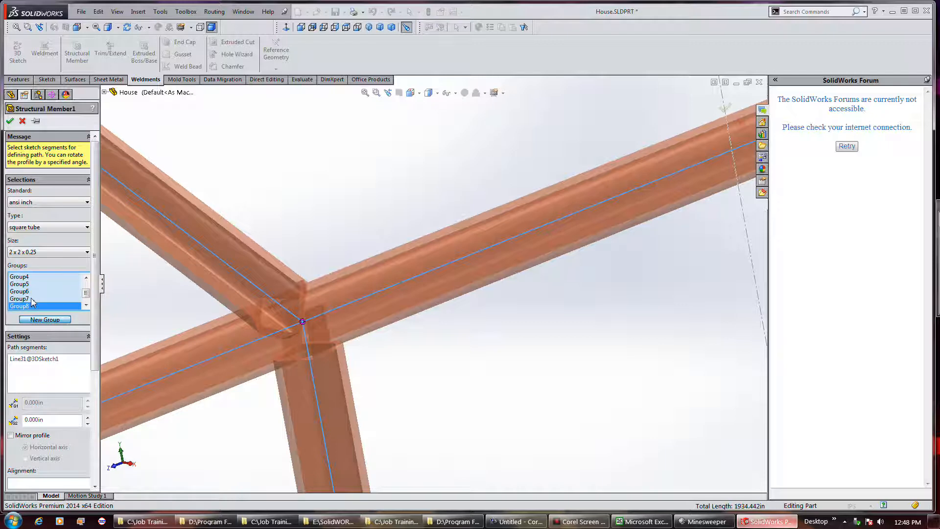
pyautogui.moveTo(86, 293); pyautogui.dragTo(88, 288)
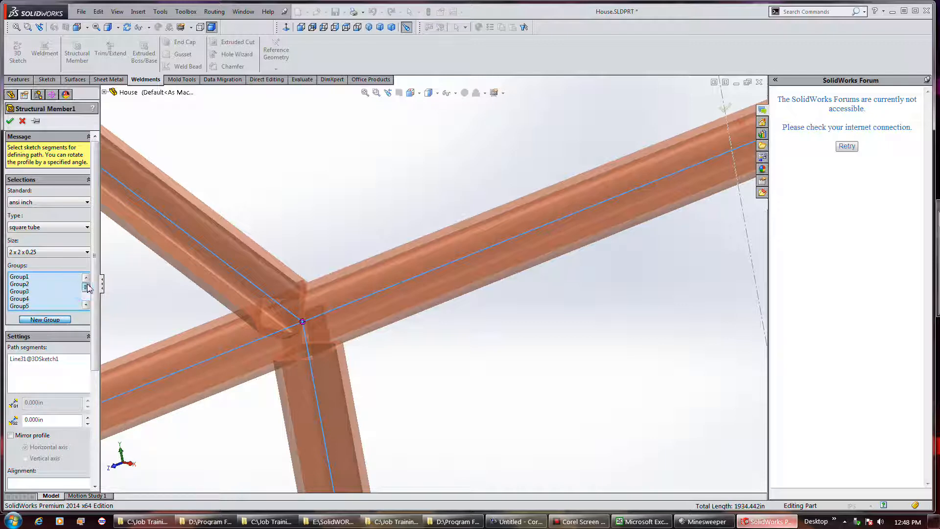
pyautogui.click(58, 277)
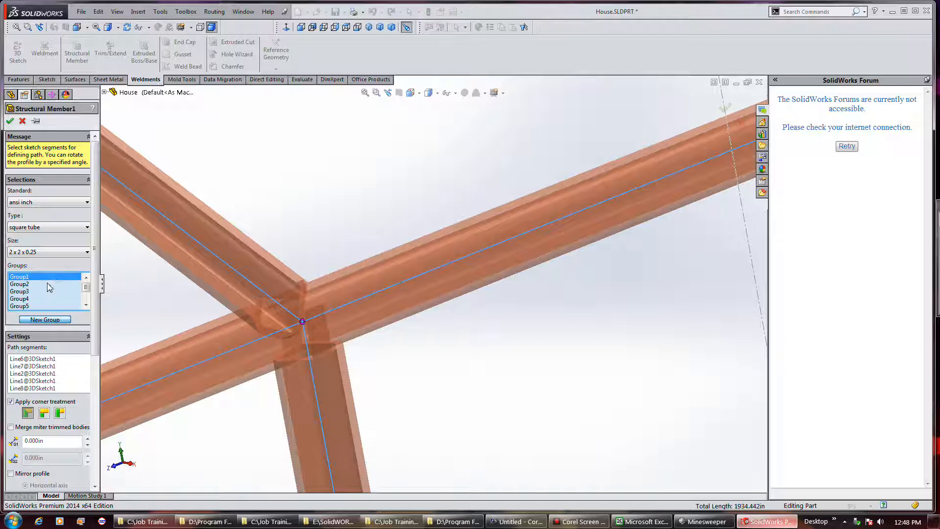
pyautogui.click(48, 285)
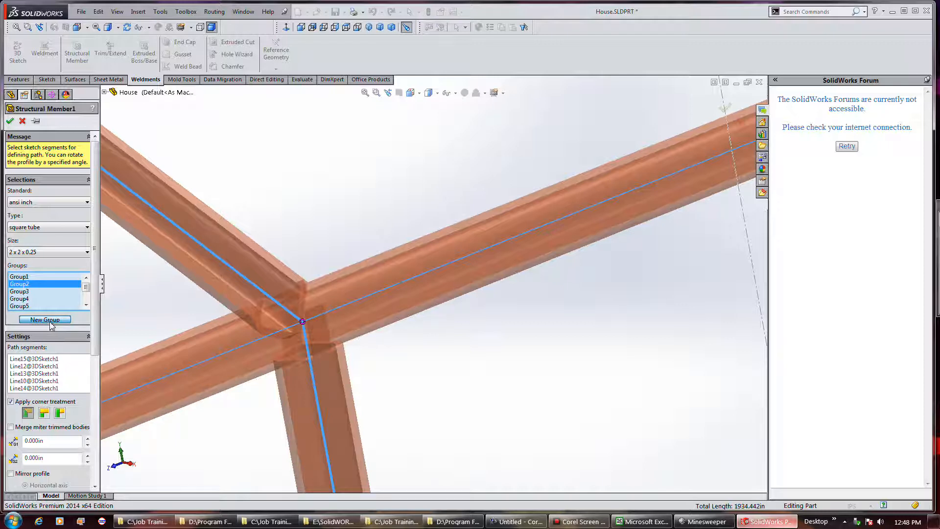
# Locate the profile of the middle frame's group and examine how its tubes meet at the left eave and base corners
pyautogui.moveTo(94, 327); pyautogui.dragTo(102, 438)
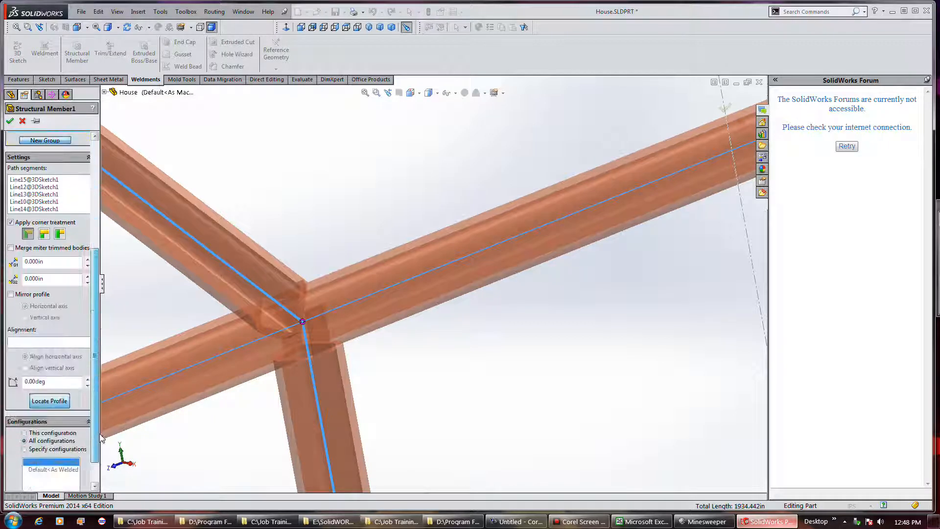
pyautogui.click(45, 404)
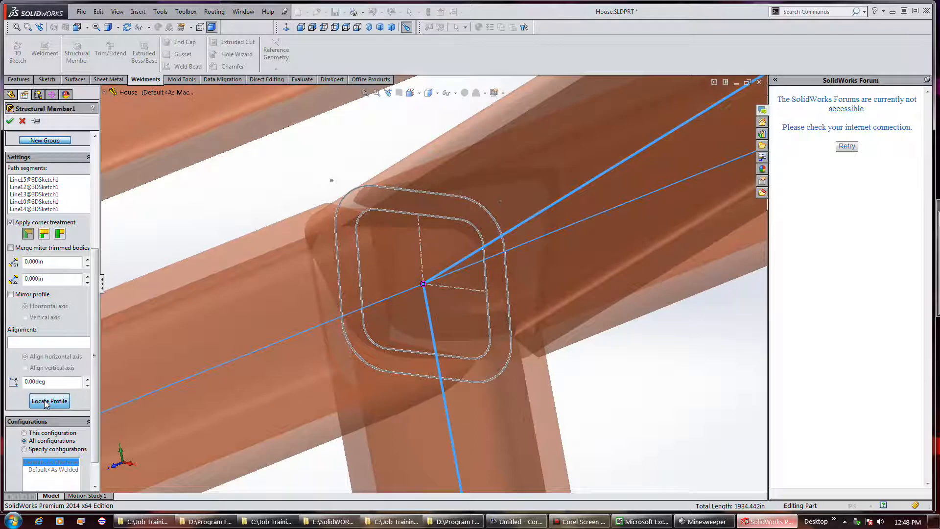
pyautogui.scroll(7, 262, 325)
pyautogui.moveTo(266, 323); pyautogui.dragTo(362, 344, button='middle')
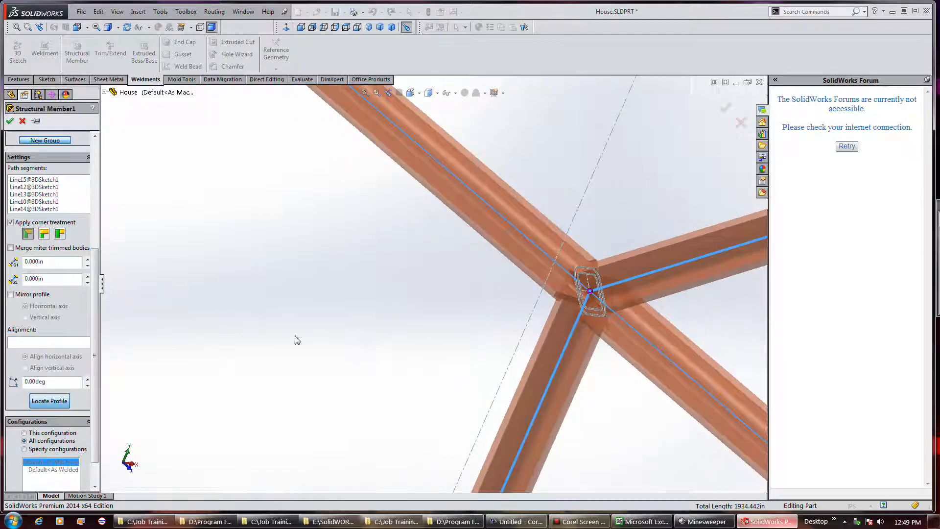
pyautogui.doubleClick(55, 383)
pyautogui.scroll(8, 447, 179)
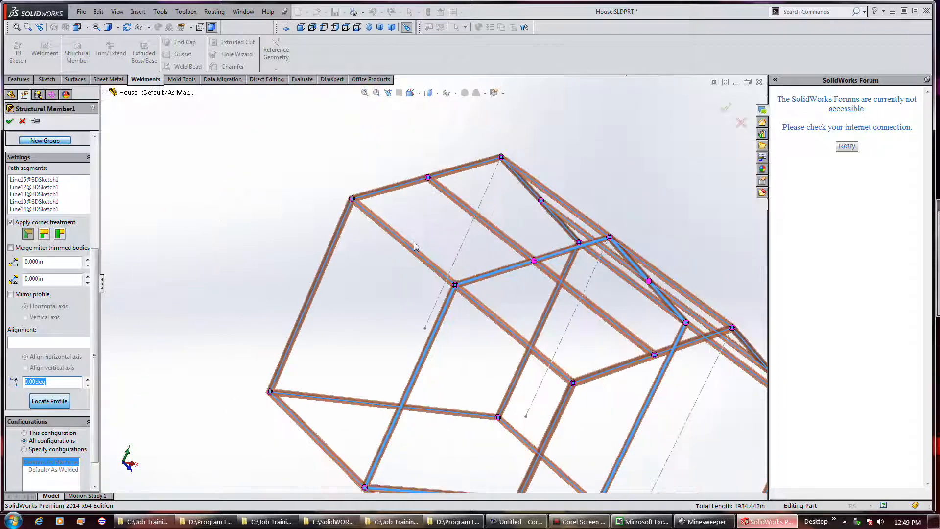
pyautogui.scroll(-10, 372, 487)
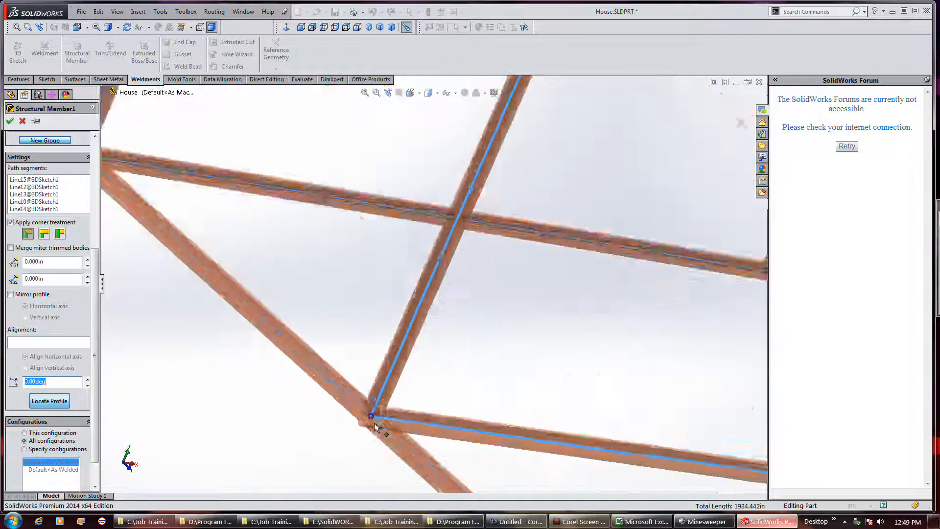
pyautogui.moveTo(382, 412)
pyautogui.mouseDown(button='middle')
pyautogui.moveTo(413, 418)
pyautogui.moveTo(387, 405)
pyautogui.mouseUp(button='middle')
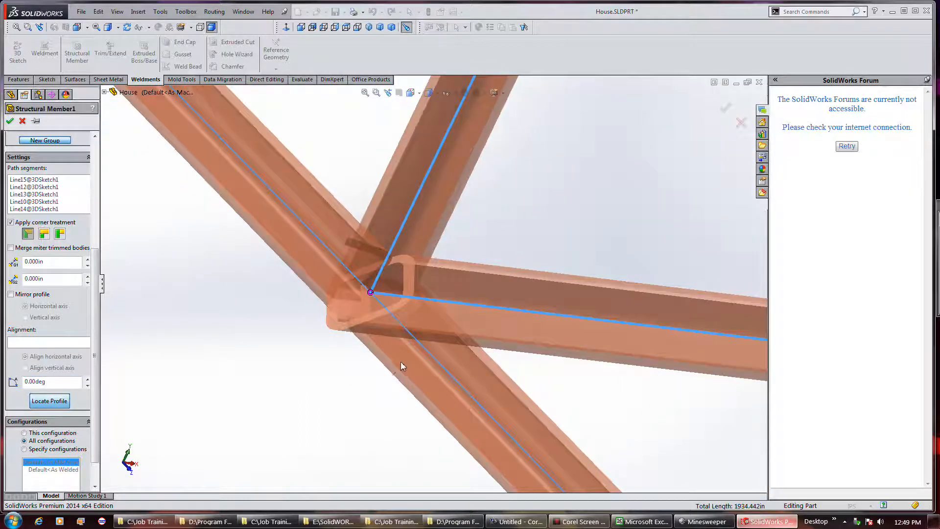
pyautogui.press('super')
pyautogui.press('super')
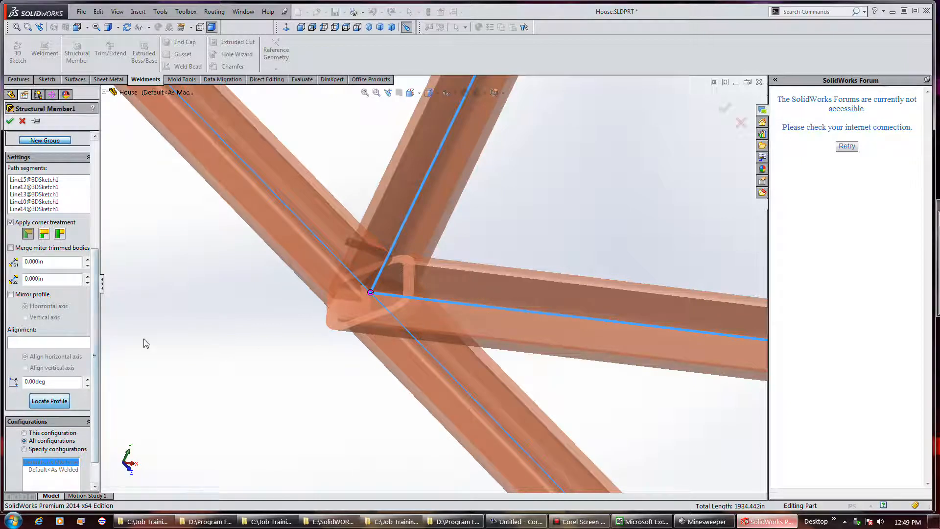
# Try rotating the profile of the middle frame's group by 25 degrees, and cancel the structural member edit
pyautogui.scroll(1, 205, 377)
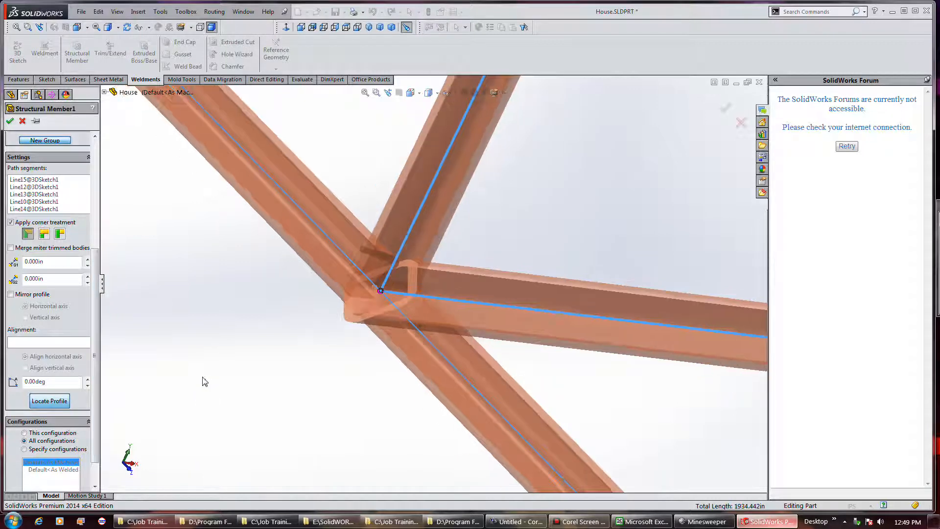
pyautogui.click(55, 404)
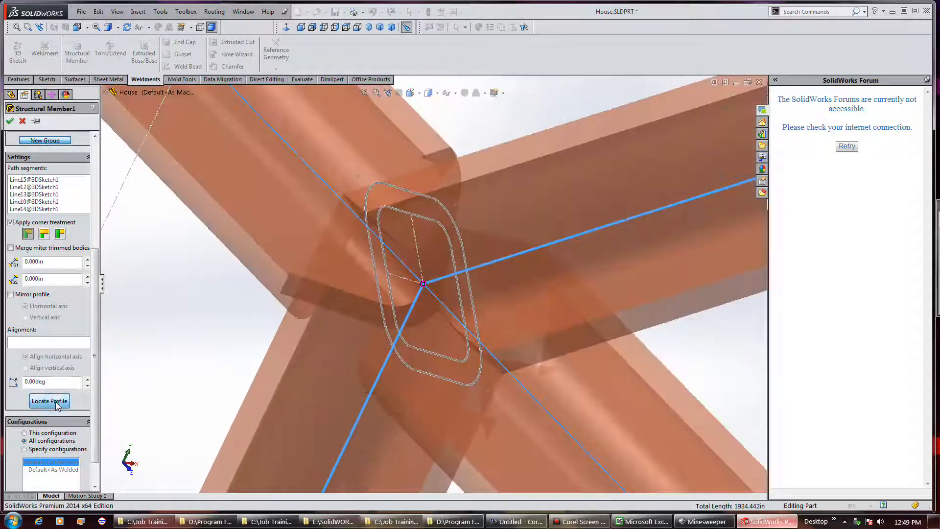
pyautogui.scroll(3, 227, 398)
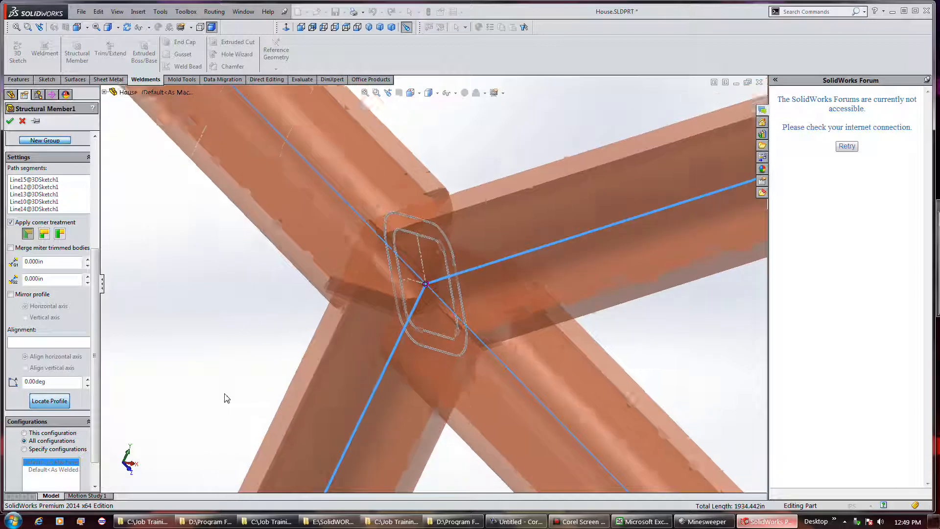
pyautogui.doubleClick(56, 382)
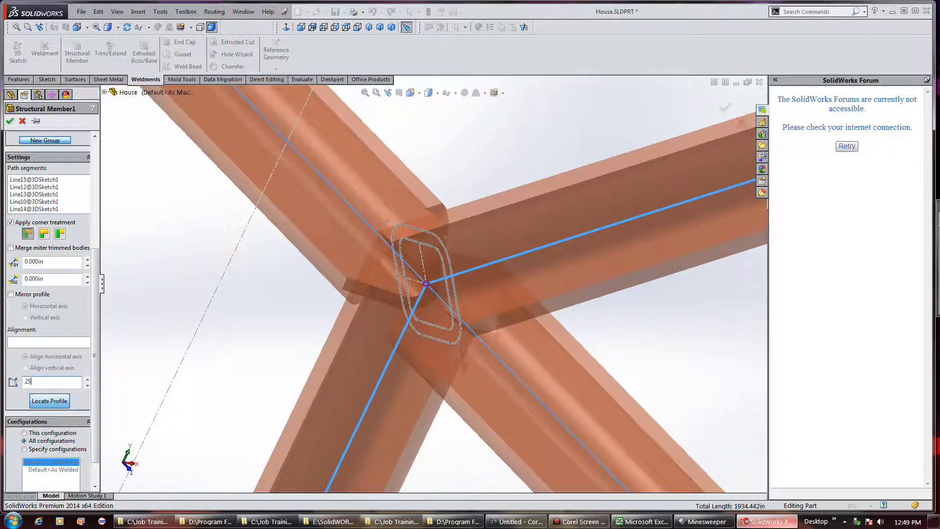
pyautogui.press('Return')
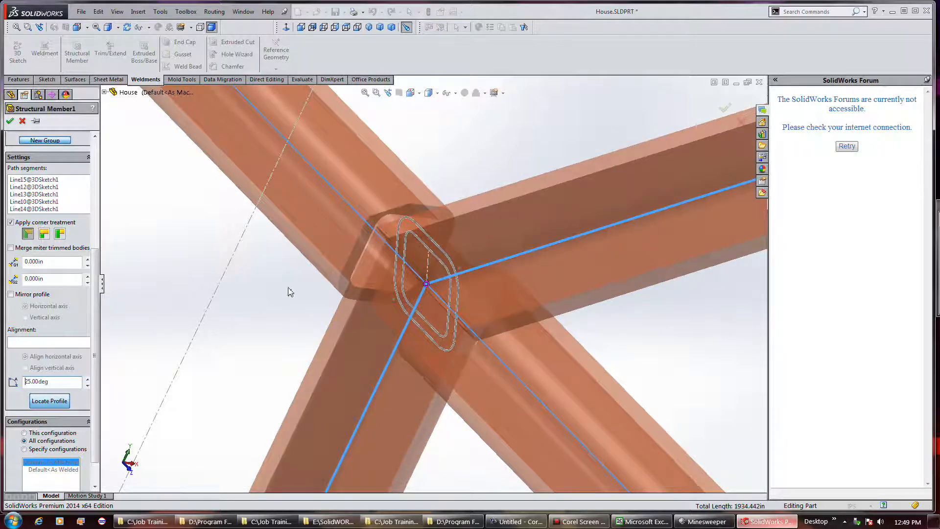
pyautogui.scroll(5, 274, 307)
pyautogui.moveTo(335, 283); pyautogui.dragTo(313, 298, button='middle')
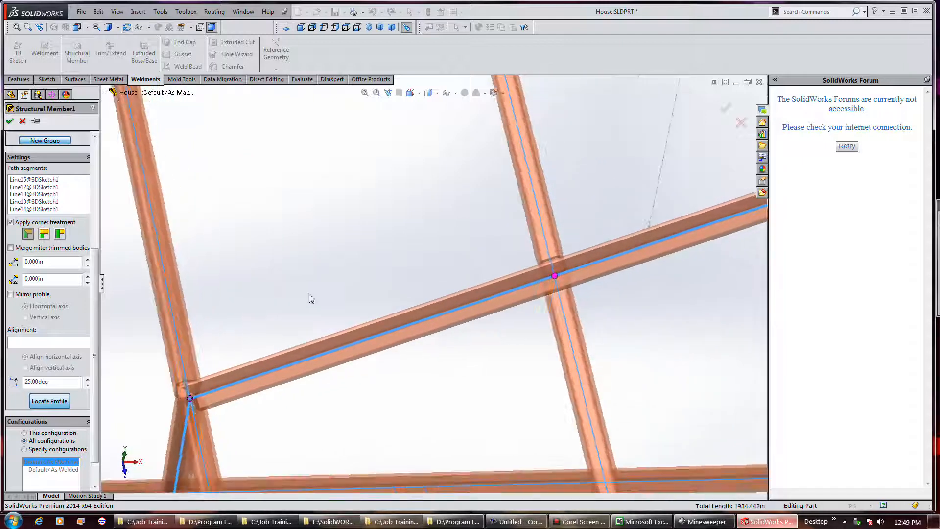
pyautogui.click(19, 122)
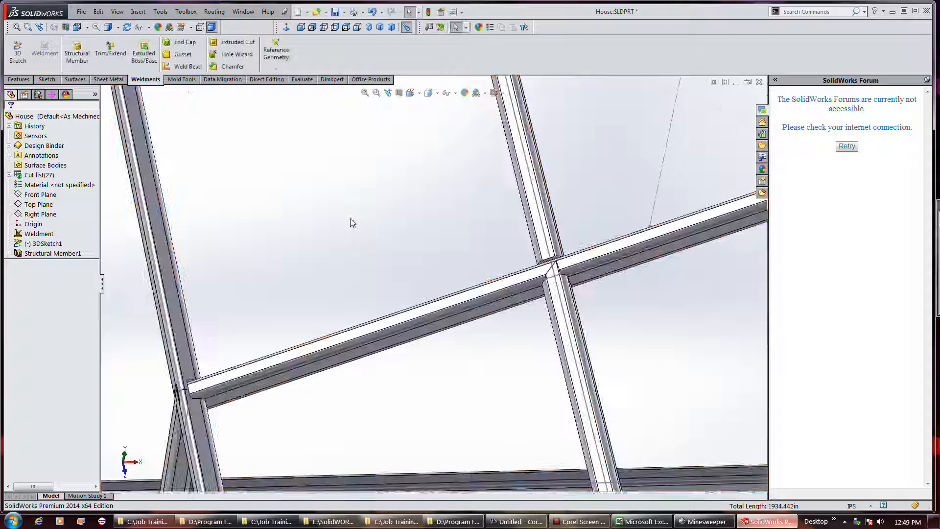
# Examine the tube intersections at the left eave joints and the overall shape of the finished house frame
pyautogui.scroll(-4, 275, 399)
pyautogui.scroll(-2, 254, 348)
pyautogui.moveTo(256, 348); pyautogui.dragTo(300, 346, button='middle')
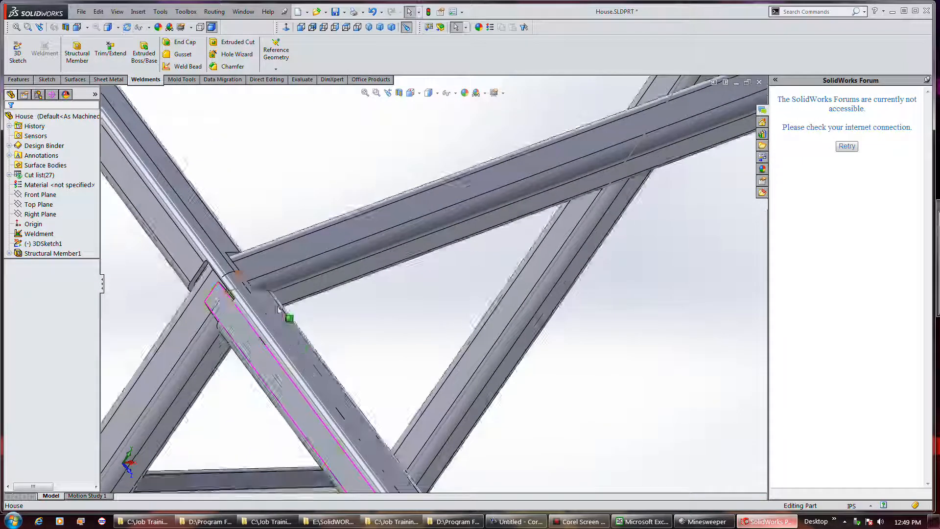
pyautogui.scroll(3, 254, 235)
pyautogui.scroll(-4, 306, 309)
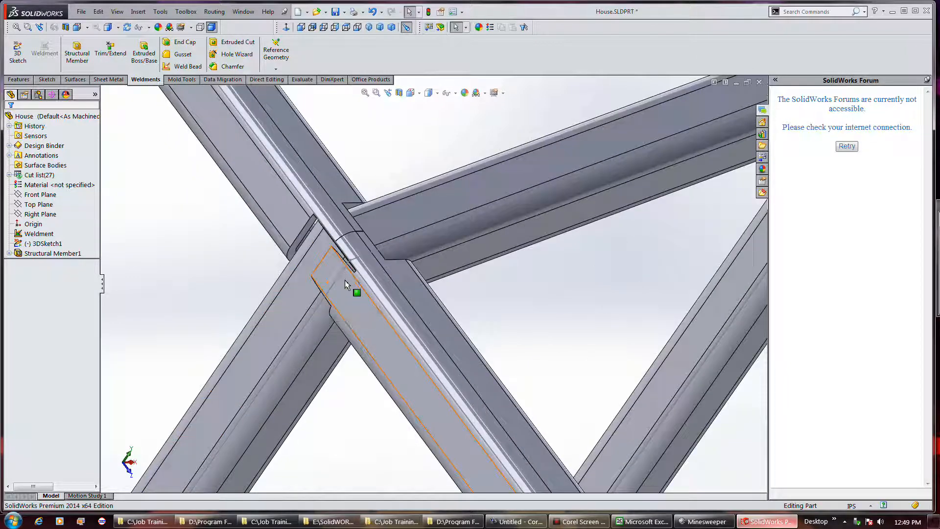
pyautogui.scroll(6, 431, 274)
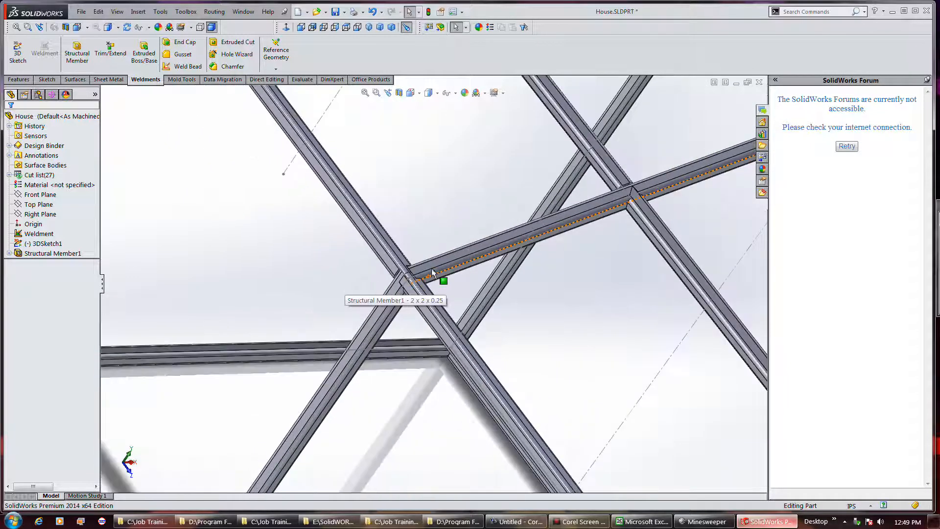
pyautogui.scroll(-5, 534, 414)
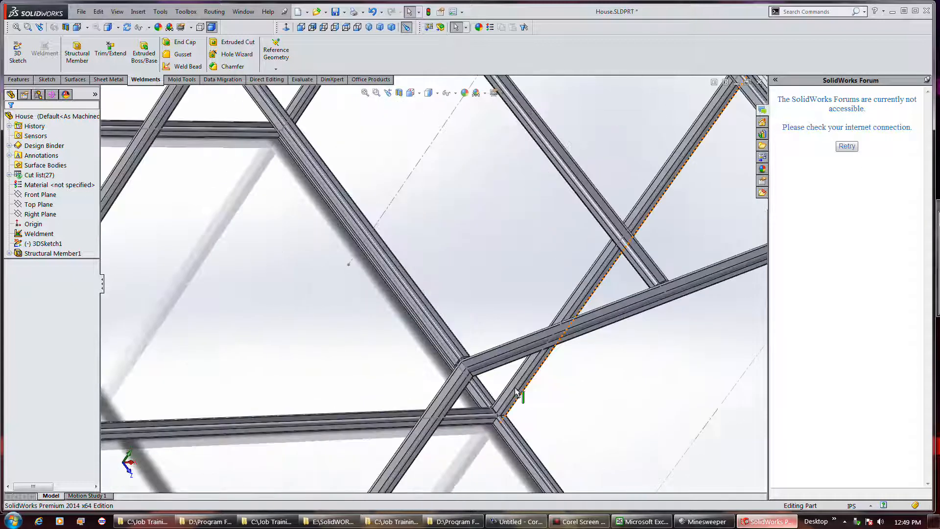
pyautogui.scroll(-2, 452, 353)
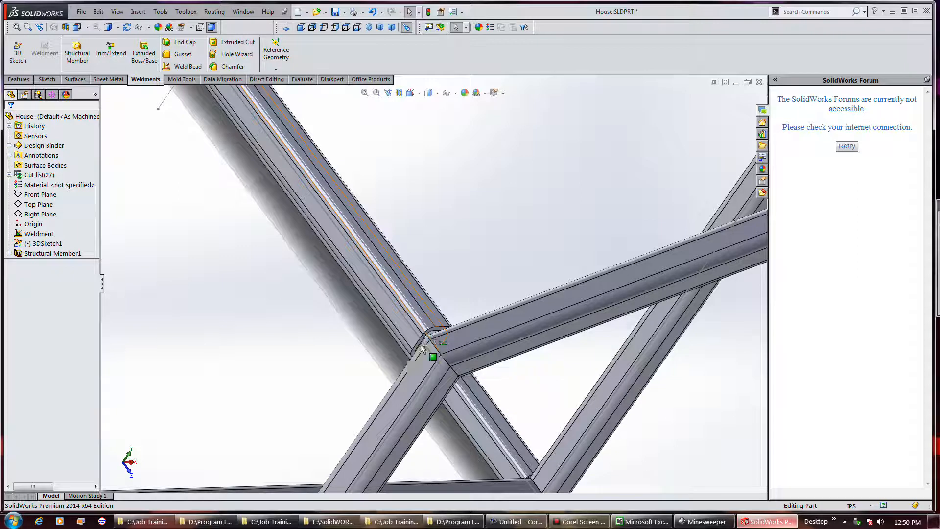
pyautogui.moveTo(440, 344); pyautogui.dragTo(405, 225, button='middle')
pyautogui.scroll(6, 321, 242)
pyautogui.scroll(5, 323, 245)
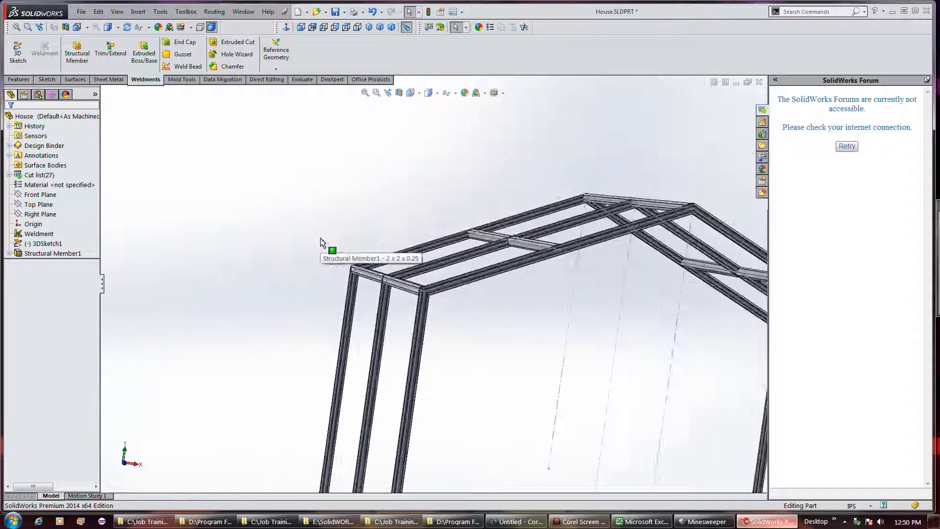
pyautogui.scroll(3, 358, 192)
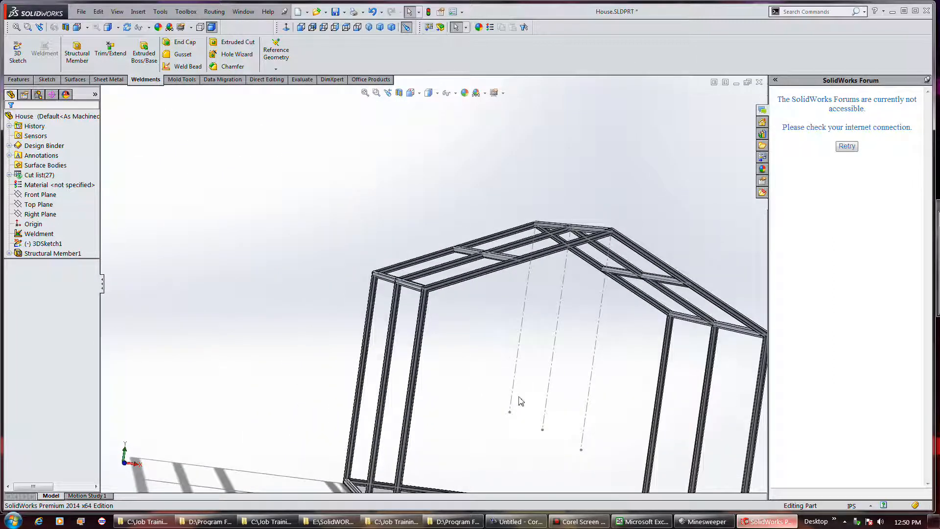
pyautogui.scroll(-2, 521, 401)
pyautogui.scroll(5, 400, 190)
pyautogui.scroll(-3, 478, 346)
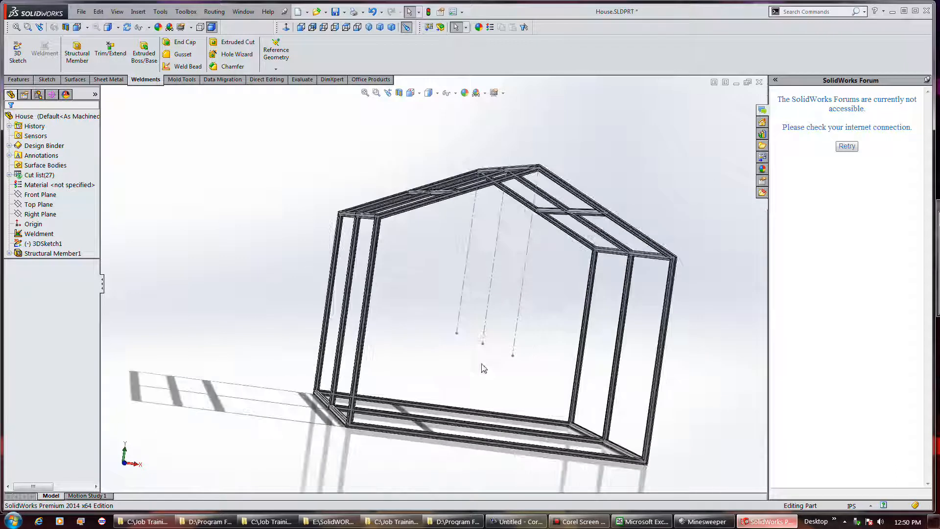